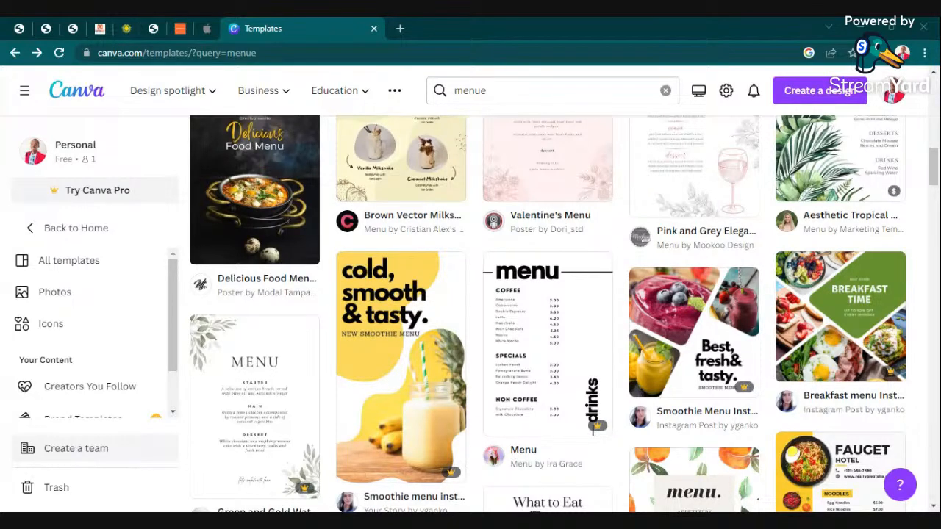
Replace the misspelled template search with 'menu' to list the 8,205 Menu templates.
{"action": "scroll", "coordinate": [428, 148], "scroll_direction": "up", "scroll_amount": 5}
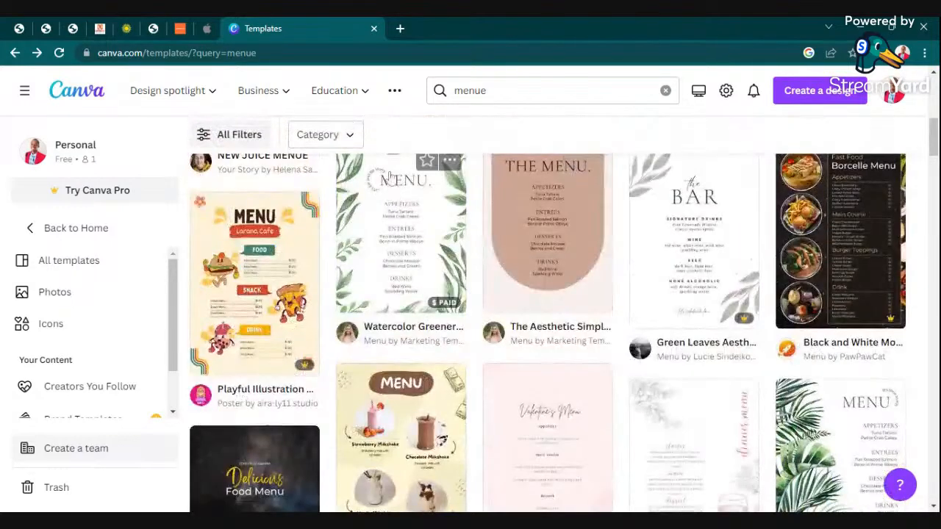
{"action": "scroll", "coordinate": [429, 149], "scroll_direction": "up", "scroll_amount": 2}
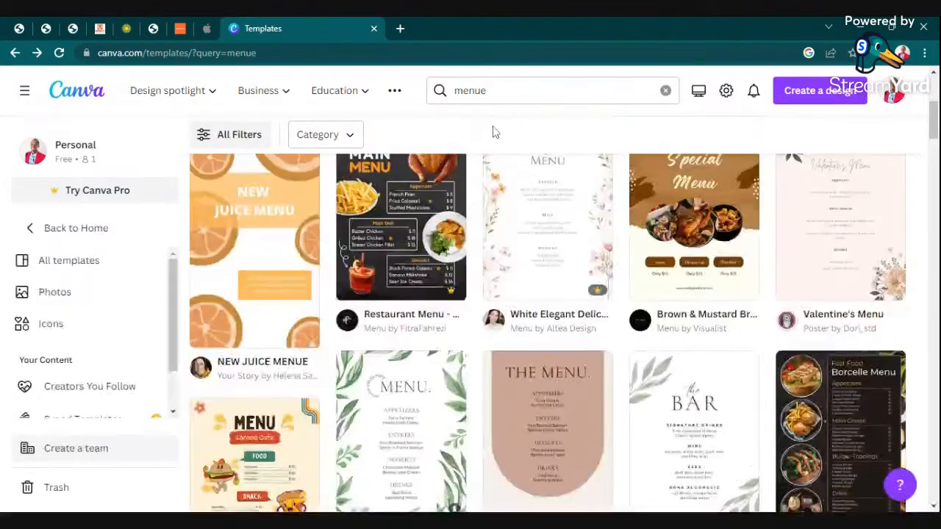
{"action": "left_click", "coordinate": [666, 90]}
{"action": "type", "text": "m"}
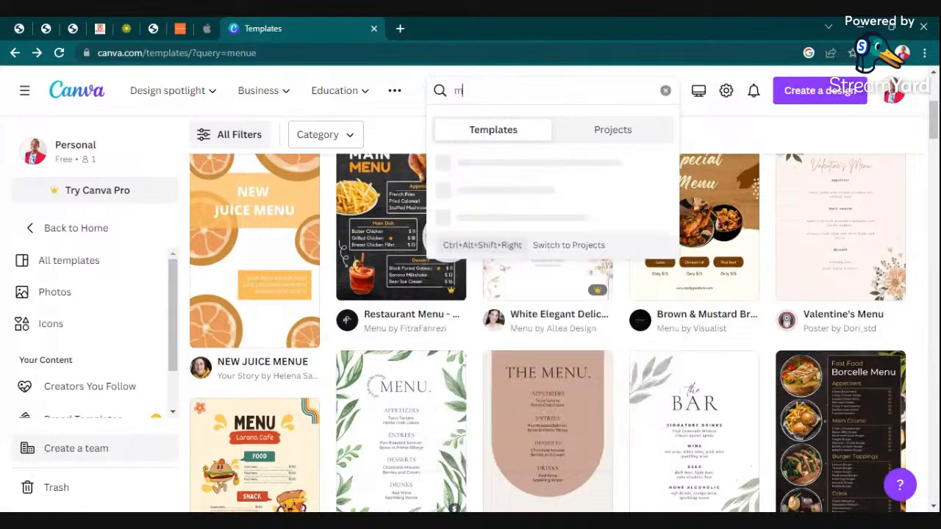
{"action": "type", "text": "unu"}
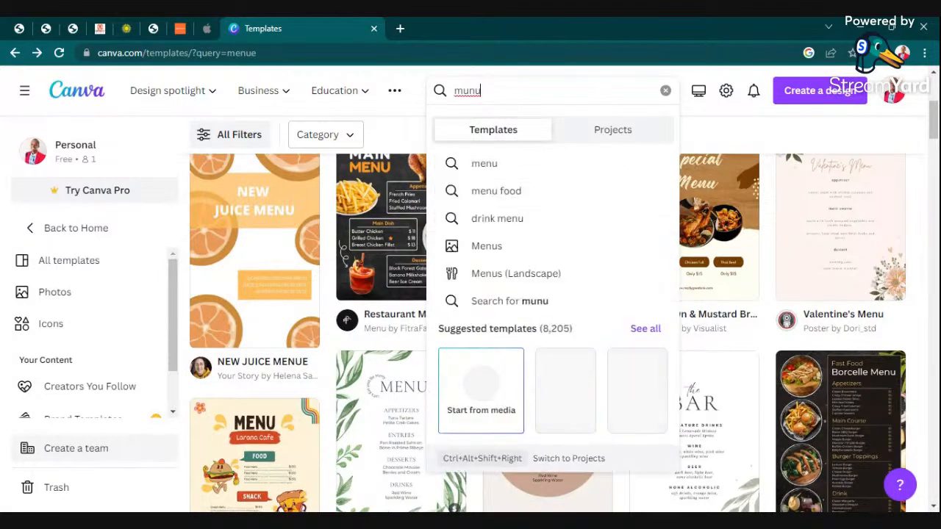
{"action": "key", "text": "BackSpace"}
{"action": "key", "text": "BackSpace"}
{"action": "type", "text": "enu"}
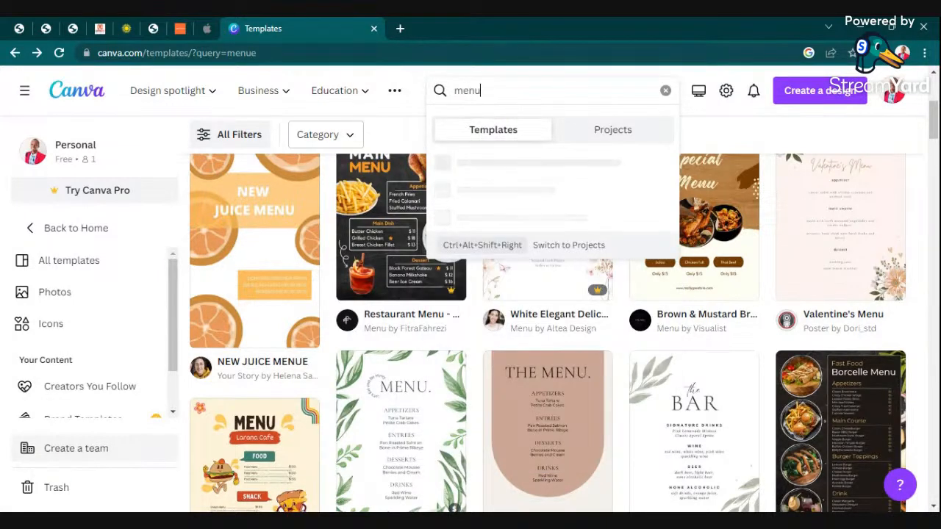
{"action": "key", "text": "Return"}
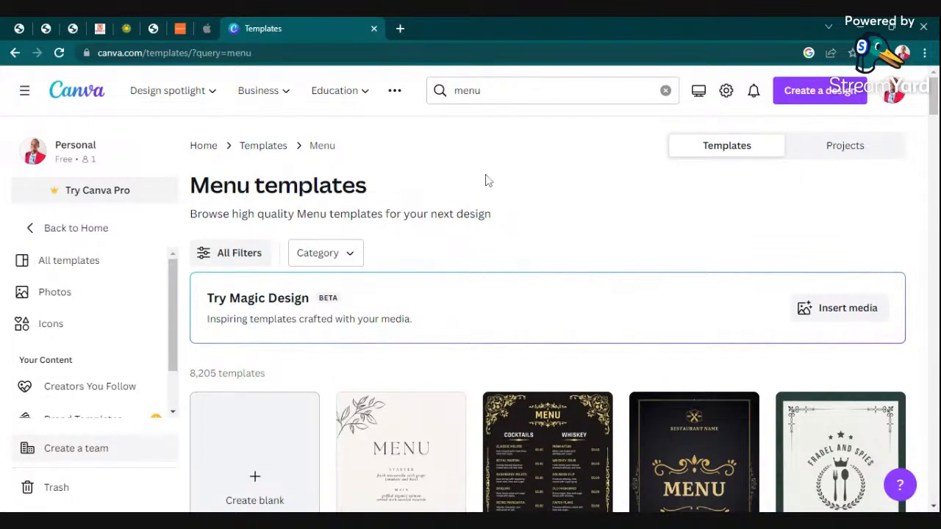
Apply the Free price filter to Menu templates, cutting results to 2,834.
{"action": "scroll", "coordinate": [140, 301], "scroll_direction": "down", "scroll_amount": 1}
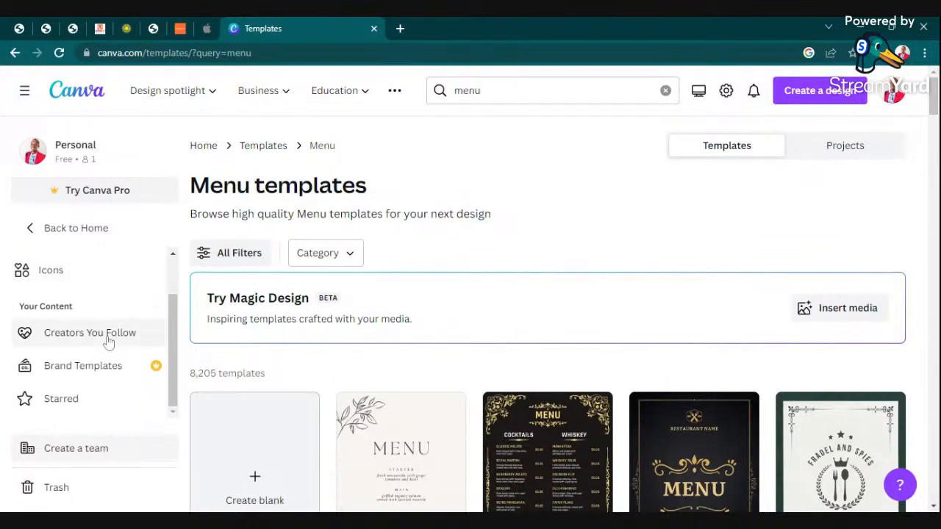
{"action": "scroll", "coordinate": [109, 338], "scroll_direction": "up", "scroll_amount": 1}
{"action": "left_click", "coordinate": [227, 252]}
{"action": "scroll", "coordinate": [44, 346], "scroll_direction": "down", "scroll_amount": 15}
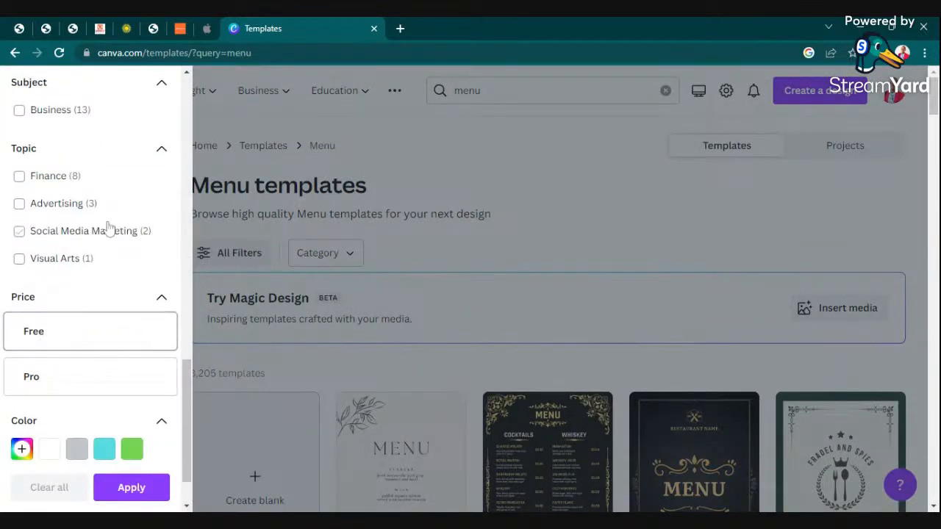
{"action": "left_click", "coordinate": [74, 342]}
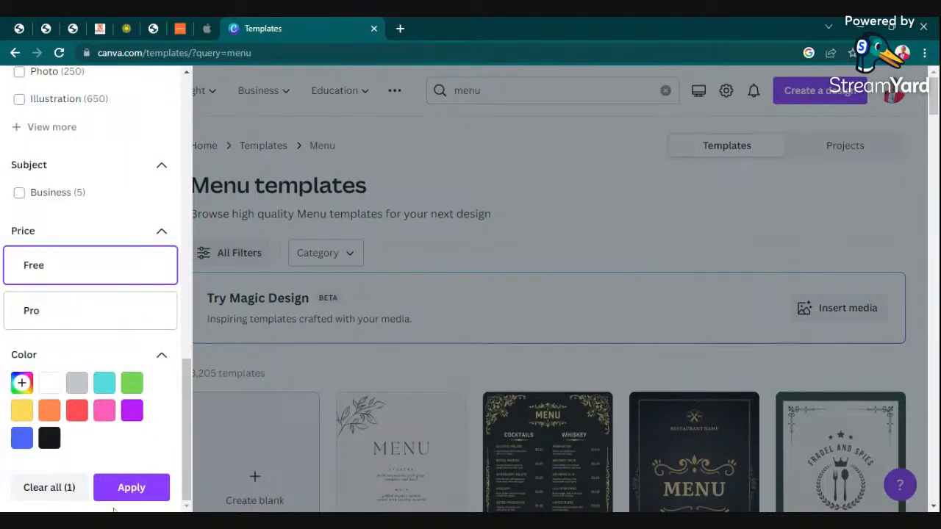
{"action": "left_click", "coordinate": [136, 488]}
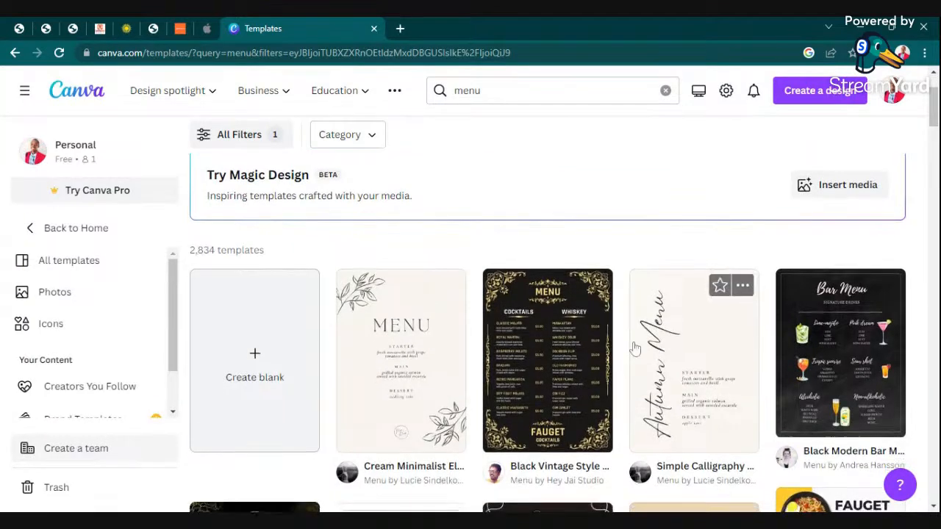
Scroll the free results and open the Black & Orange Creative Modern Fast Food Menu template.
{"action": "scroll", "coordinate": [617, 352], "scroll_direction": "down", "scroll_amount": 4}
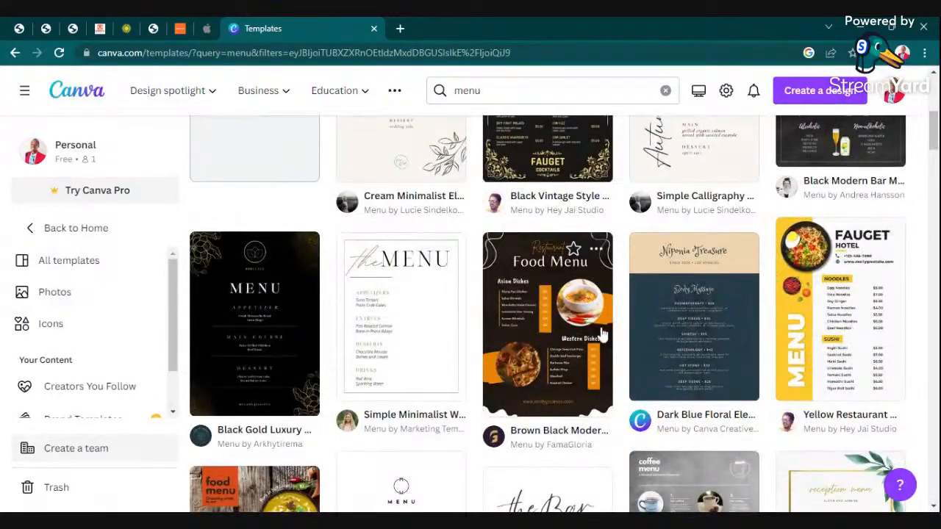
{"action": "scroll", "coordinate": [438, 304], "scroll_direction": "down", "scroll_amount": 4}
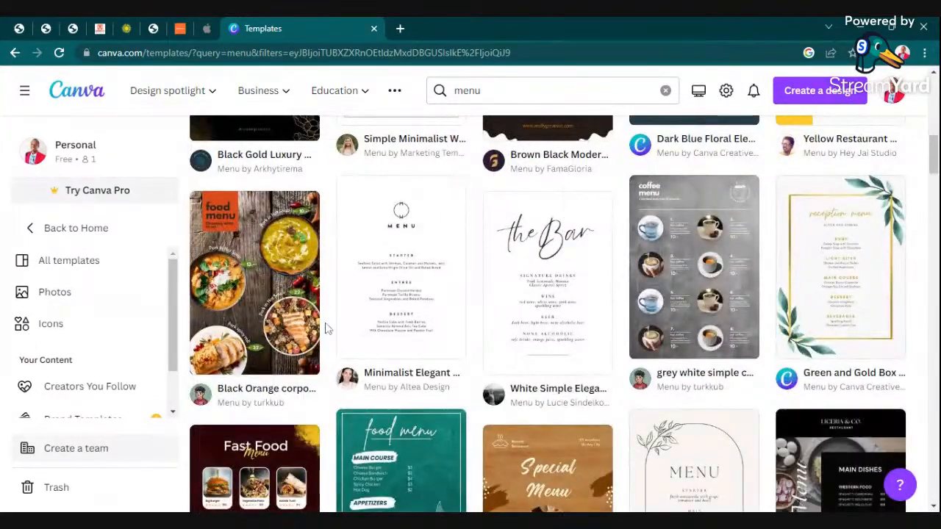
{"action": "scroll", "coordinate": [375, 311], "scroll_direction": "down", "scroll_amount": 4}
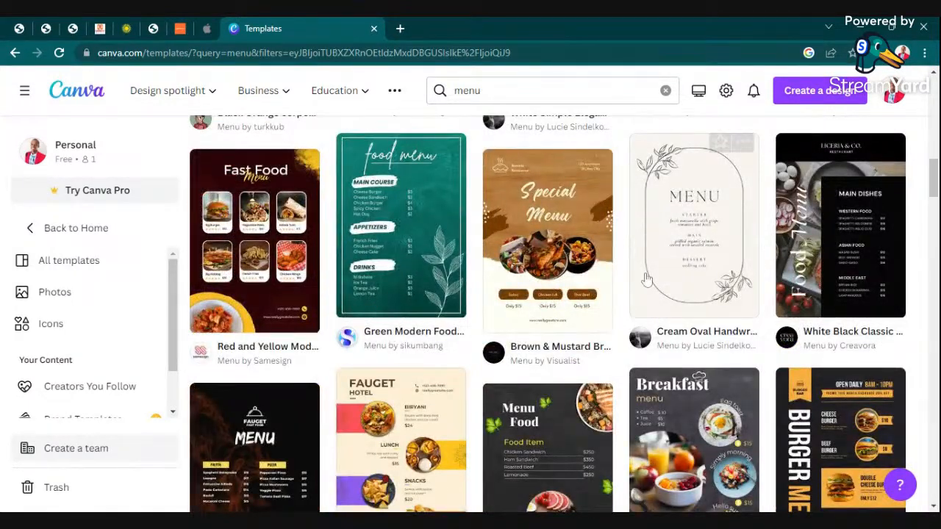
{"action": "scroll", "coordinate": [316, 296], "scroll_direction": "down", "scroll_amount": 2}
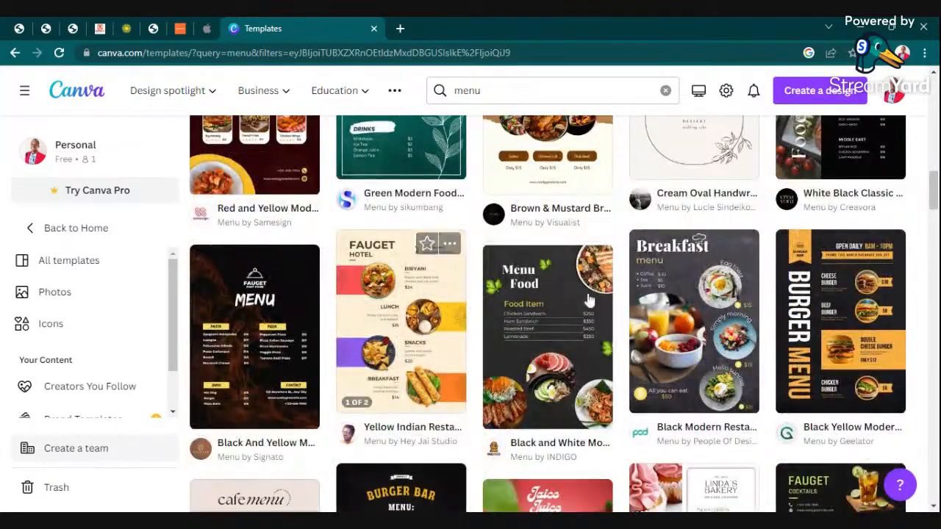
{"action": "scroll", "coordinate": [353, 345], "scroll_direction": "down", "scroll_amount": 2}
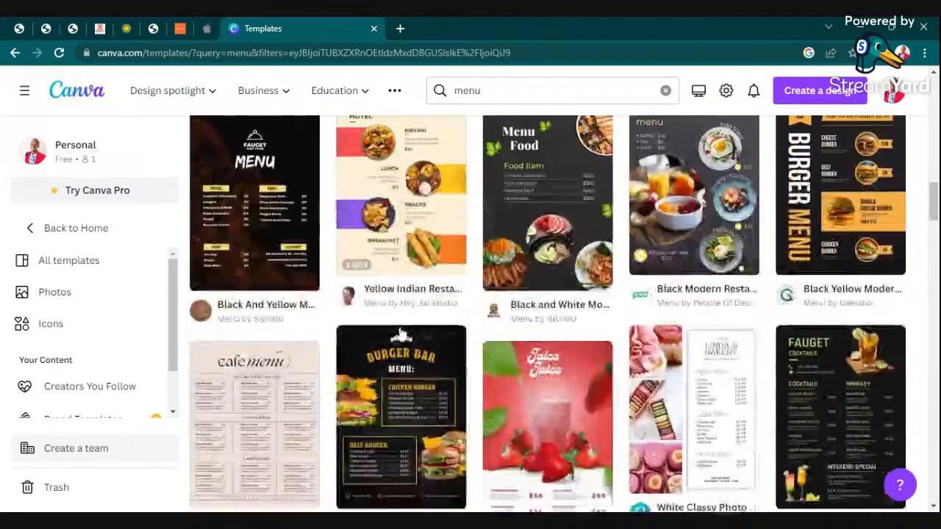
{"action": "scroll", "coordinate": [400, 338], "scroll_direction": "down", "scroll_amount": 3}
{"action": "scroll", "coordinate": [441, 332], "scroll_direction": "down", "scroll_amount": 3}
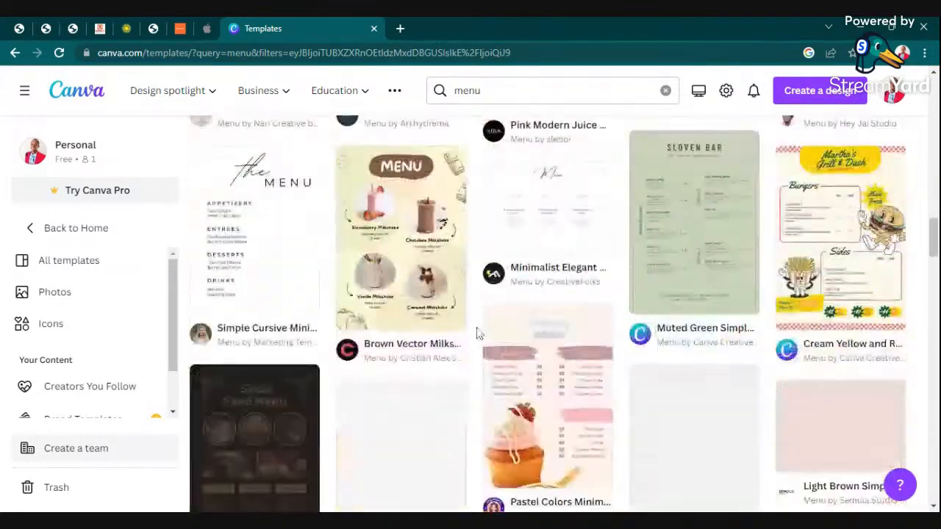
{"action": "scroll", "coordinate": [515, 351], "scroll_direction": "up", "scroll_amount": 5}
{"action": "scroll", "coordinate": [364, 344], "scroll_direction": "down", "scroll_amount": 4}
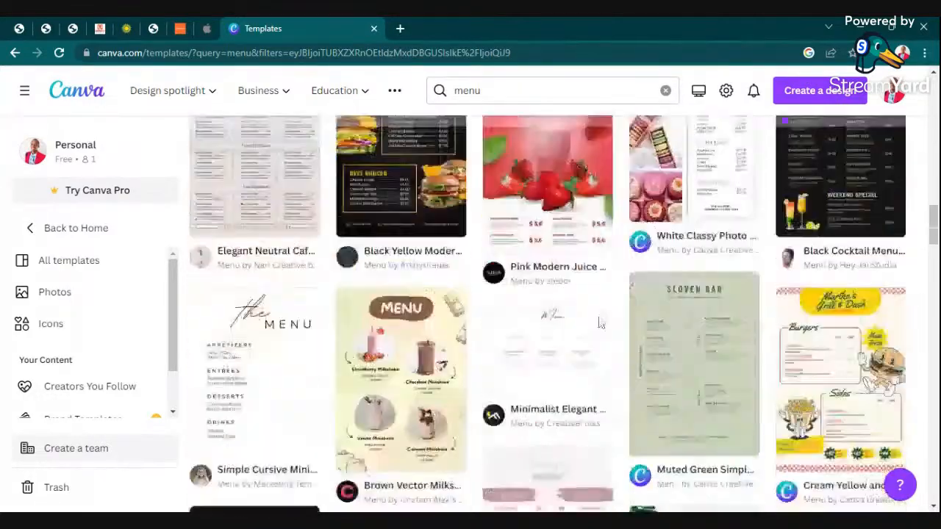
{"action": "scroll", "coordinate": [363, 342], "scroll_direction": "down", "scroll_amount": 4}
{"action": "scroll", "coordinate": [331, 330], "scroll_direction": "down", "scroll_amount": 3}
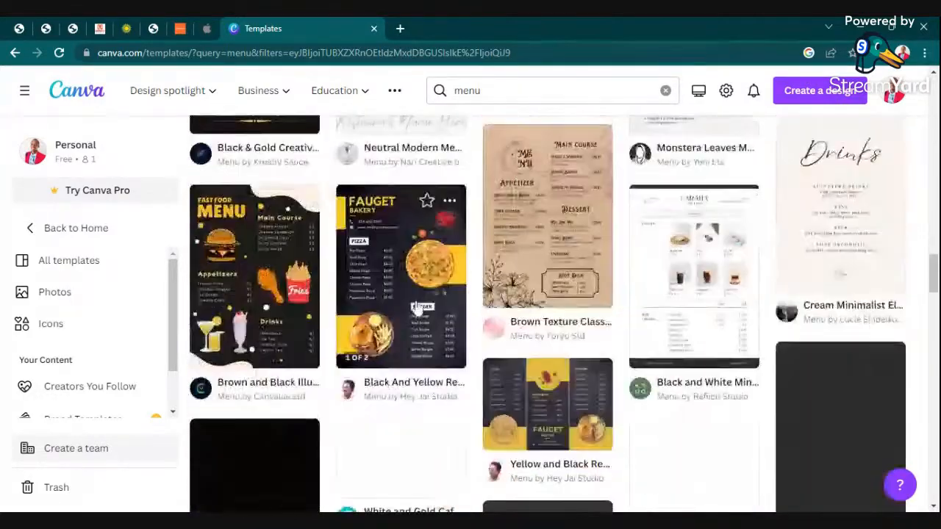
{"action": "scroll", "coordinate": [331, 340], "scroll_direction": "down", "scroll_amount": 3}
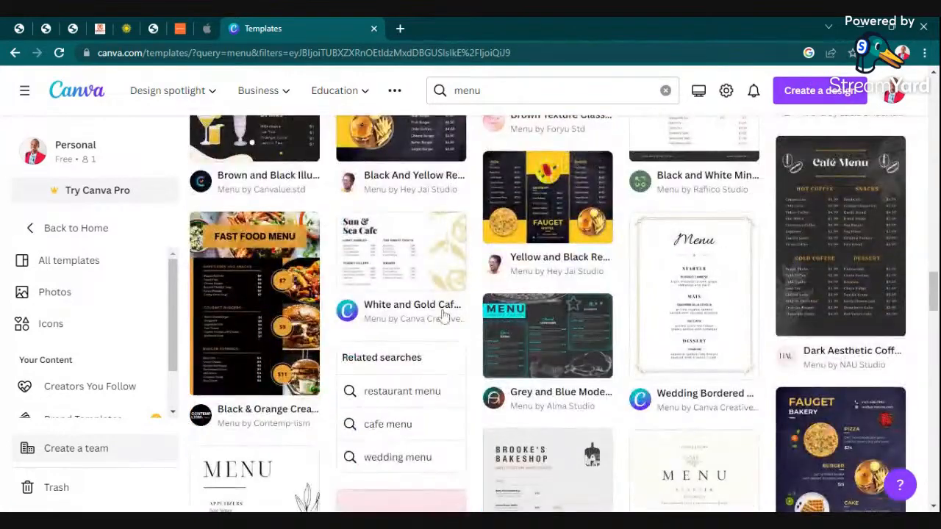
{"action": "left_click", "coordinate": [248, 335]}
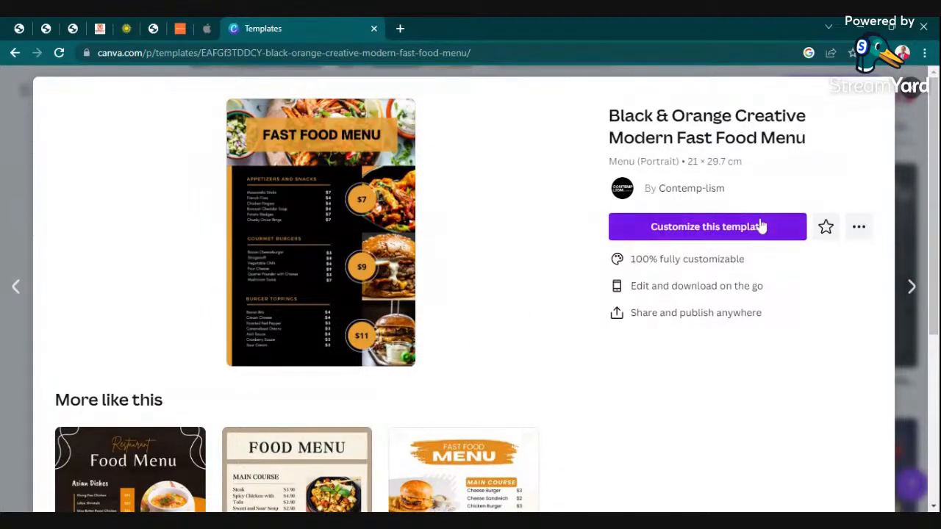
Customize the Black & Orange template in the browser editor, enlarging the view and hiding the Design panel.
{"action": "left_click", "coordinate": [720, 230]}
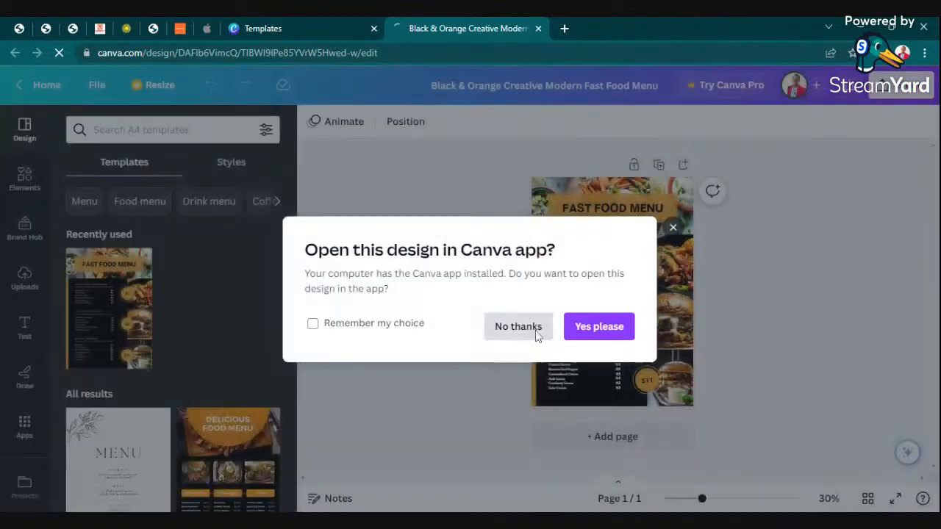
{"action": "left_click", "coordinate": [535, 330]}
{"action": "left_click_drag", "start_coordinate": [702, 499], "coordinate": [716, 500]}
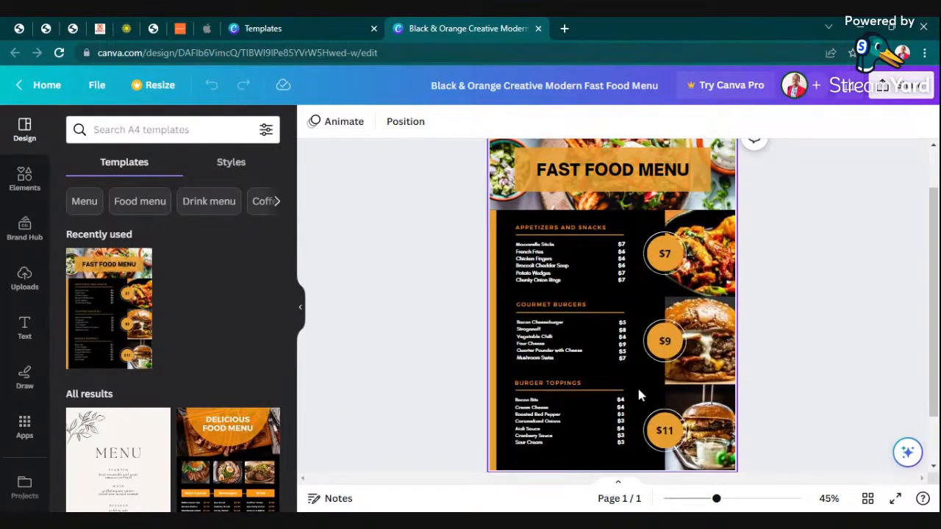
{"action": "scroll", "coordinate": [532, 389], "scroll_direction": "down", "scroll_amount": 1}
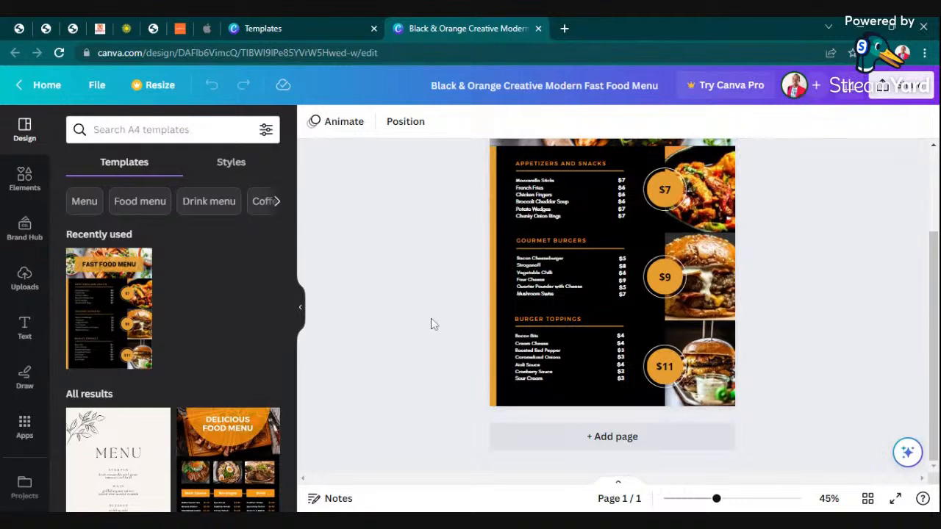
{"action": "scroll", "coordinate": [647, 294], "scroll_direction": "up", "scroll_amount": 2}
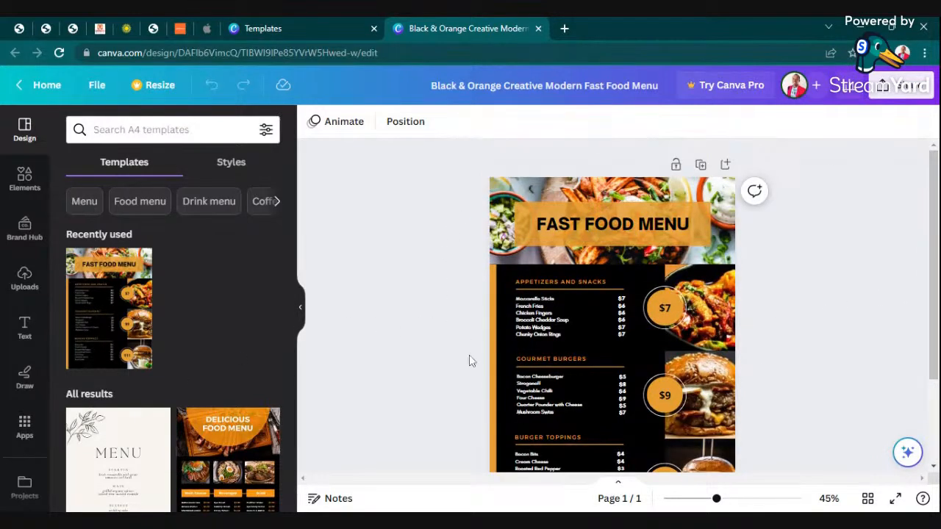
{"action": "left_click", "coordinate": [300, 309]}
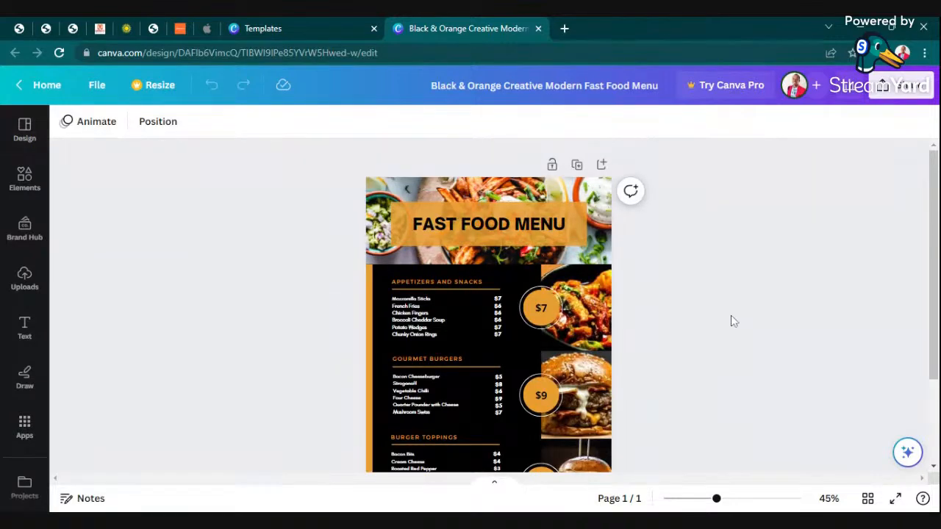
{"action": "mouse_move", "coordinate": [716, 500]}
{"action": "left_mouse_down"}
{"action": "mouse_move", "coordinate": [766, 499]}
{"action": "mouse_move", "coordinate": [710, 507]}
{"action": "mouse_move", "coordinate": [764, 506]}
{"action": "mouse_move", "coordinate": [706, 498]}
{"action": "mouse_move", "coordinate": [714, 499]}
{"action": "left_mouse_up"}
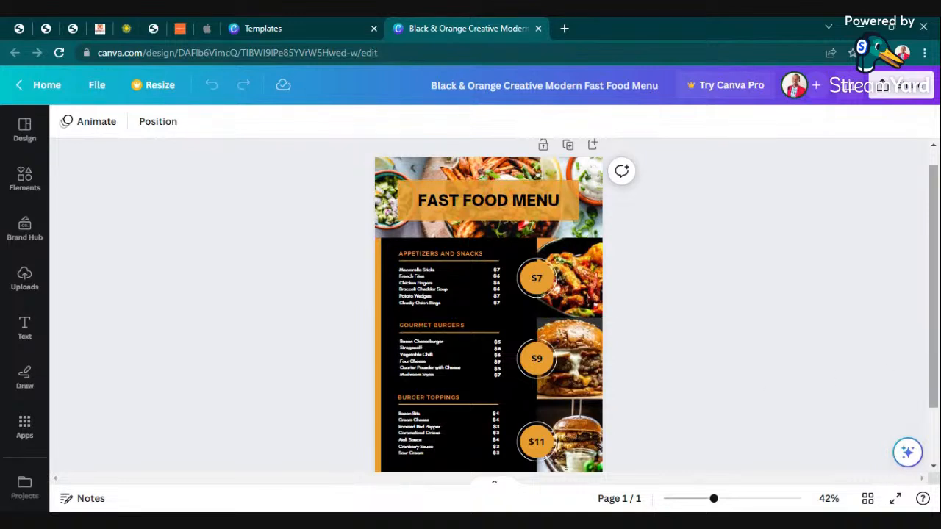
Retype the FAST FOOD MENU heading as 'BOB'S RESTAURANT'.
{"action": "left_click", "coordinate": [513, 201]}
{"action": "left_click", "coordinate": [513, 201]}
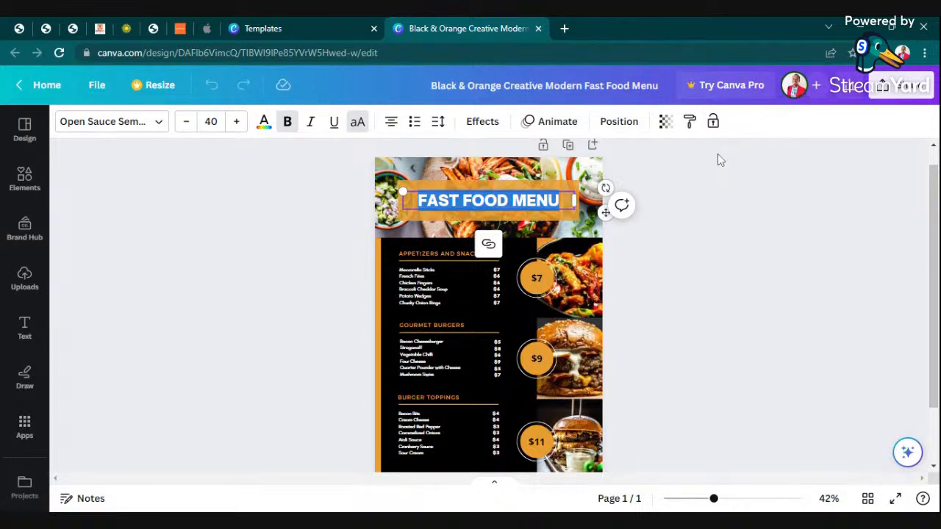
{"action": "type", "text": "BO"}
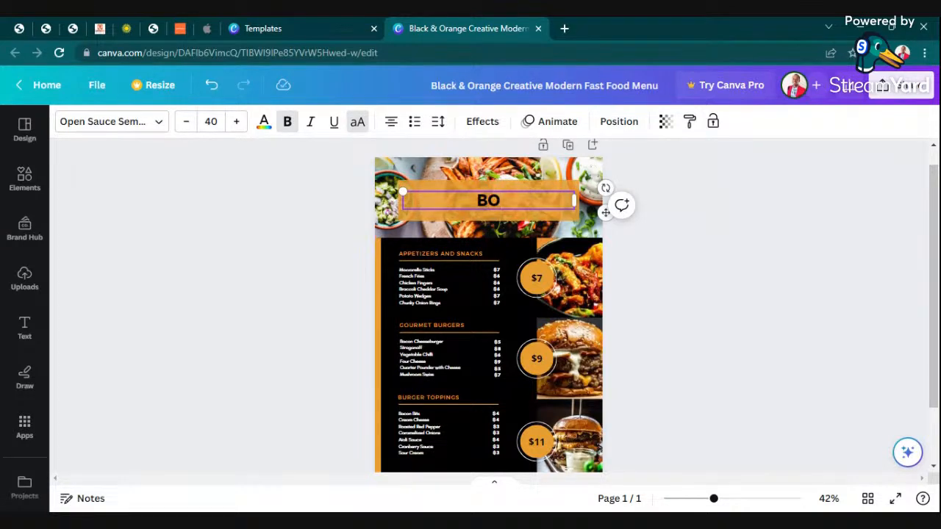
{"action": "type", "text": "B'S RESTAU"}
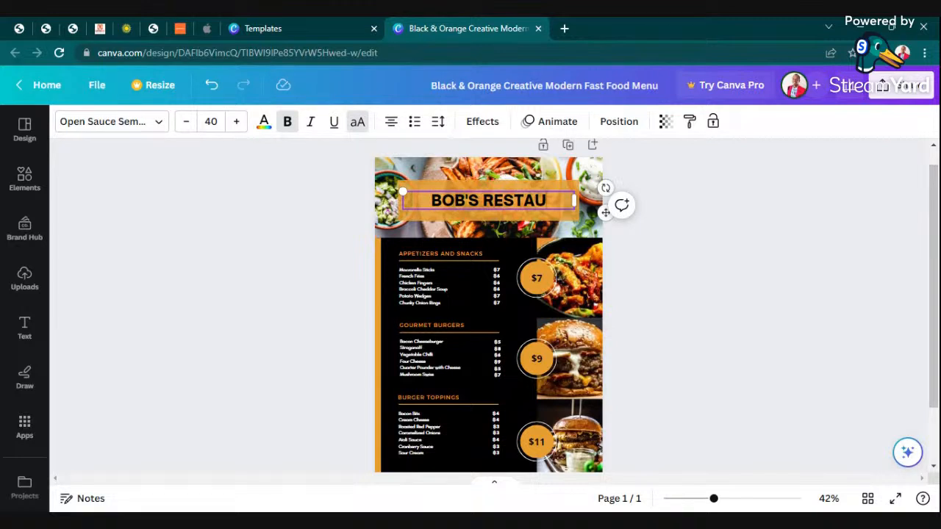
{"action": "type", "text": "ANT"}
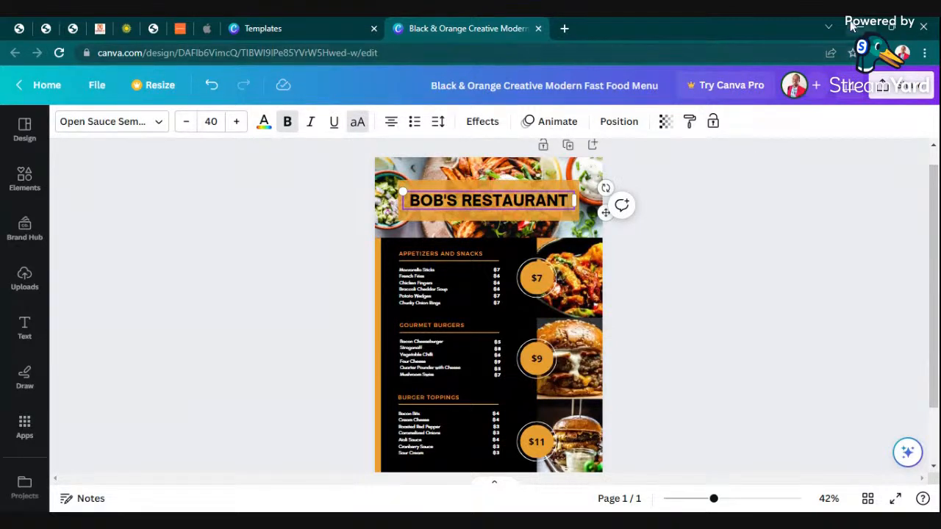
{"action": "left_click", "coordinate": [726, 263]}
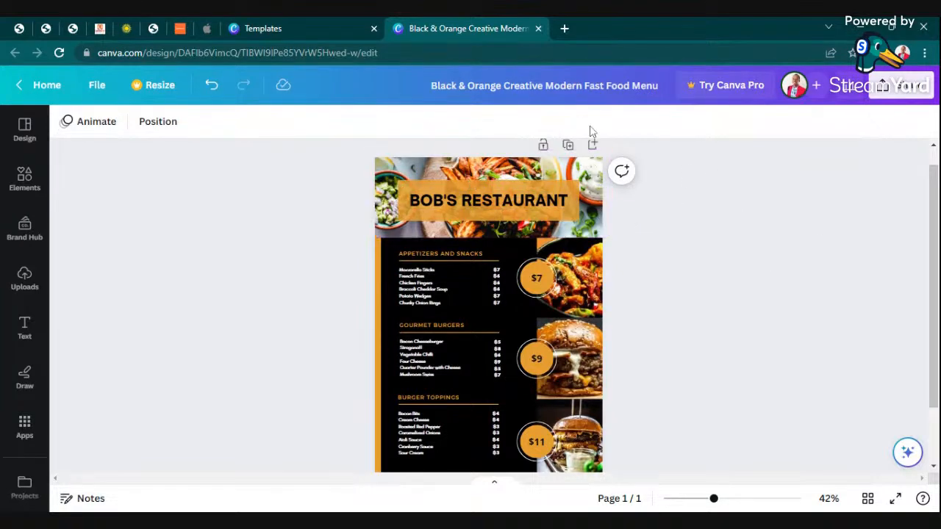
Try white for the title text, then undo it to keep the title black.
{"action": "left_click", "coordinate": [474, 202]}
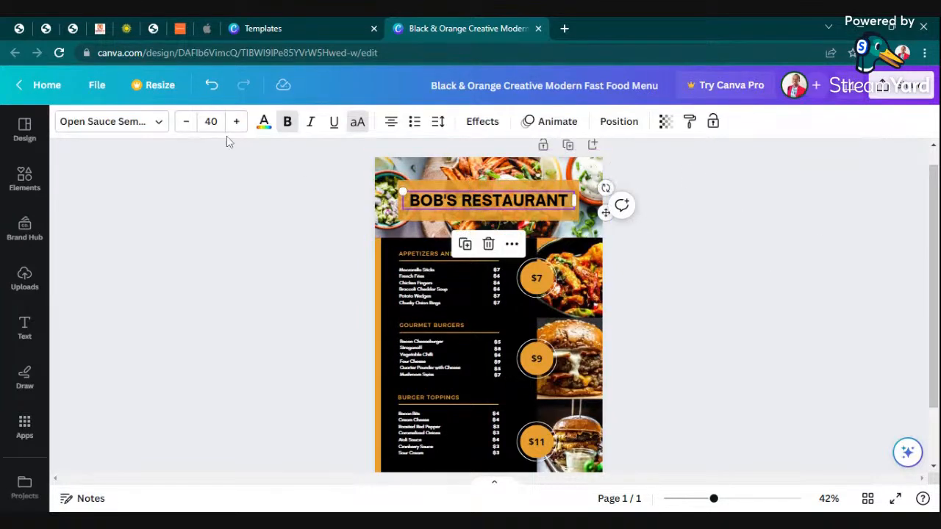
{"action": "left_click", "coordinate": [264, 120]}
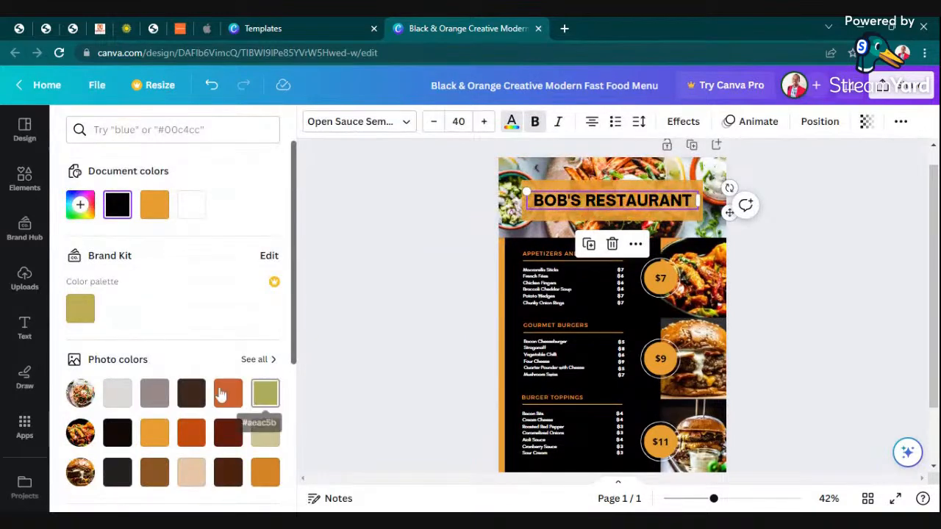
{"action": "left_click", "coordinate": [190, 204]}
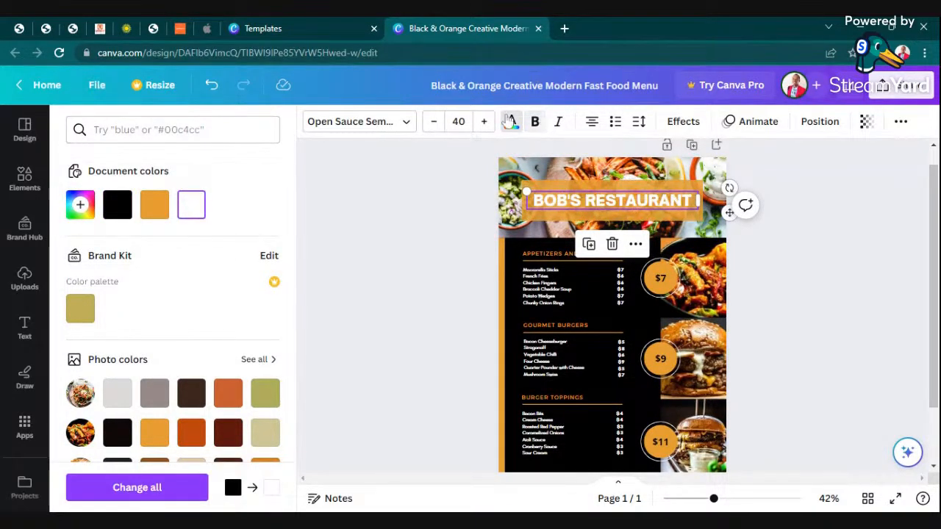
{"action": "left_click", "coordinate": [212, 84]}
{"action": "left_click", "coordinate": [831, 279]}
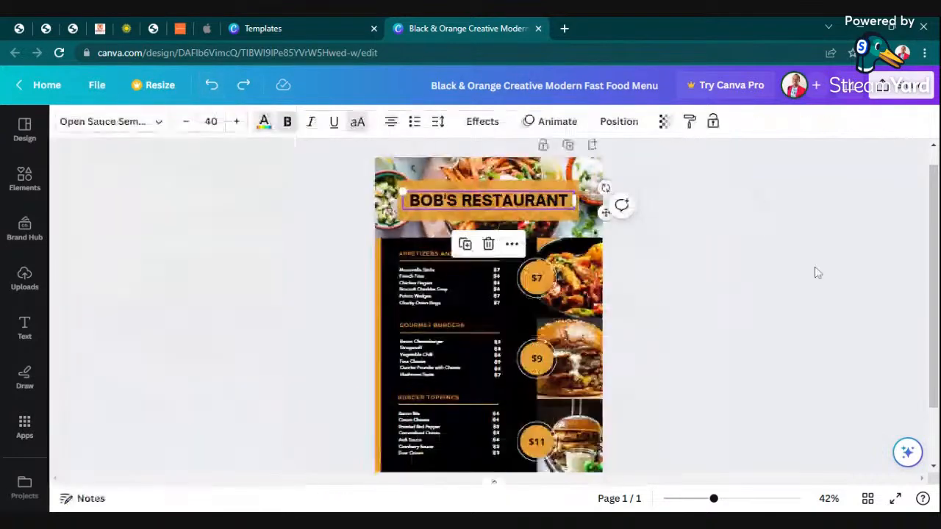
{"action": "scroll", "coordinate": [662, 308], "scroll_direction": "up", "scroll_amount": 1}
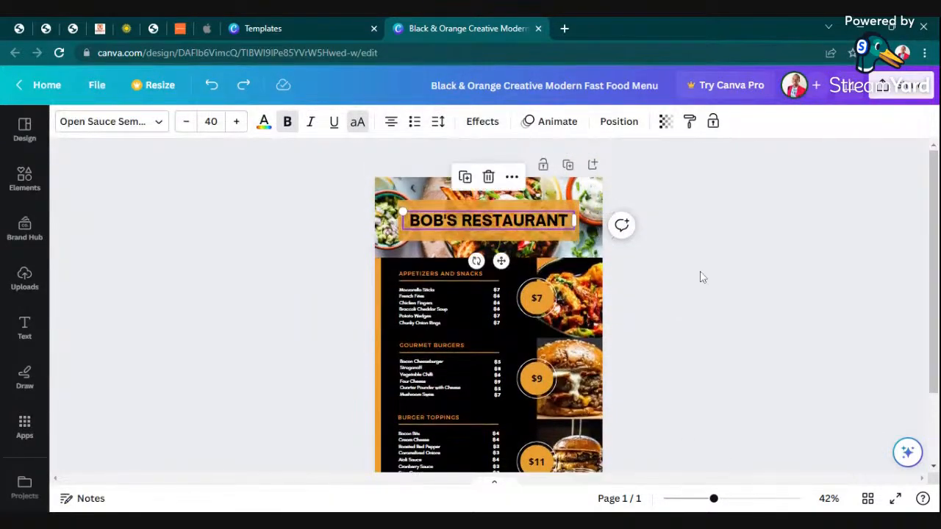
Select the header photo and browse Photos and Uploads for a replacement image.
{"action": "left_click", "coordinate": [542, 182]}
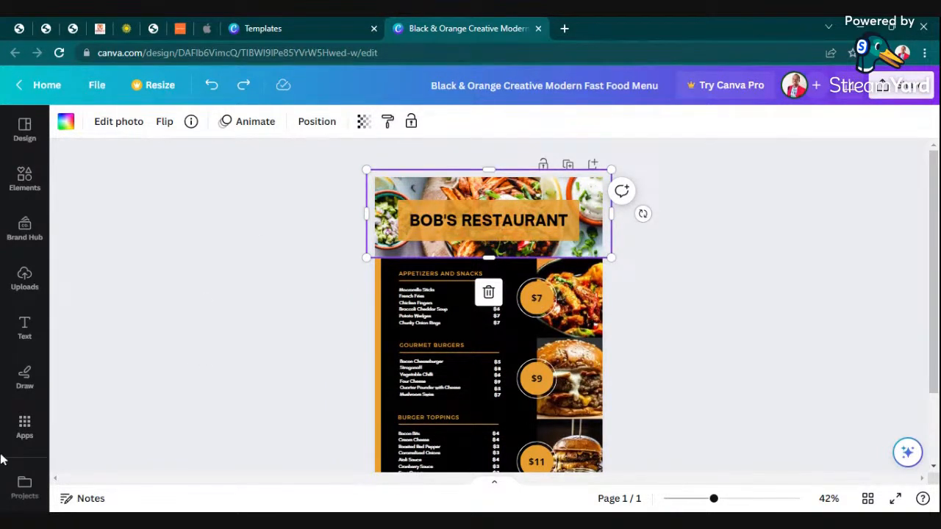
{"action": "scroll", "coordinate": [36, 379], "scroll_direction": "down", "scroll_amount": 3}
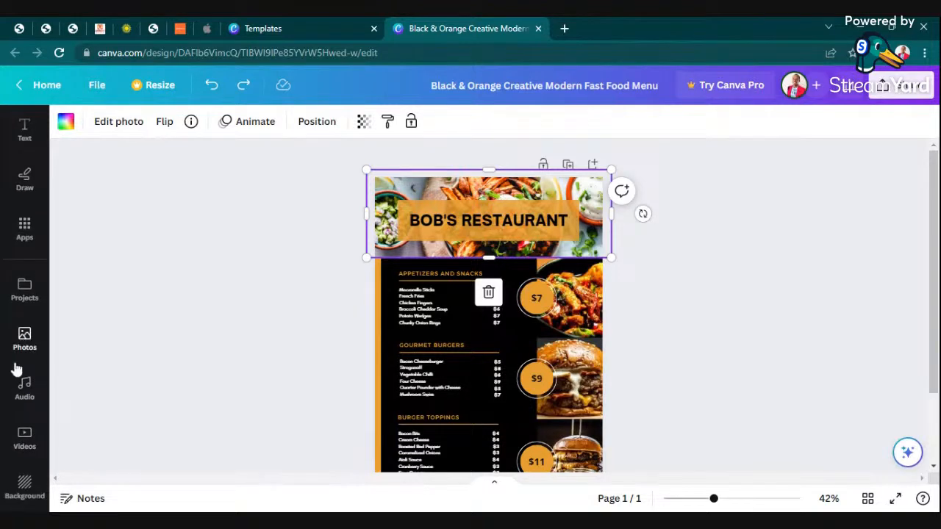
{"action": "left_click", "coordinate": [25, 338]}
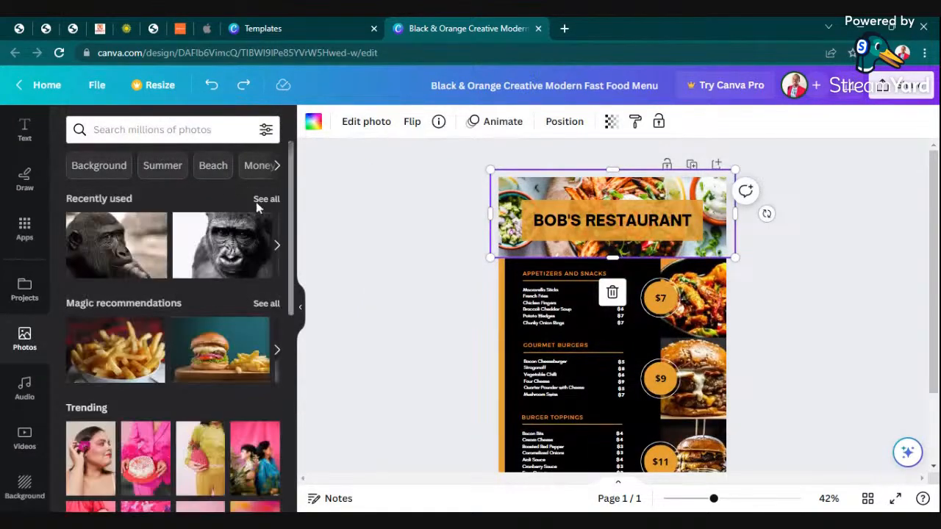
{"action": "scroll", "coordinate": [25, 315], "scroll_direction": "up", "scroll_amount": 3}
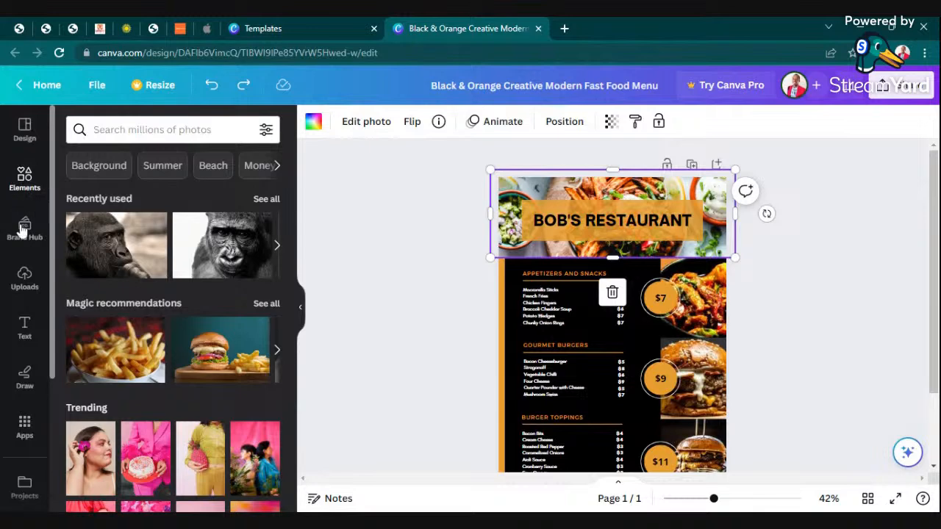
{"action": "left_click", "coordinate": [23, 279]}
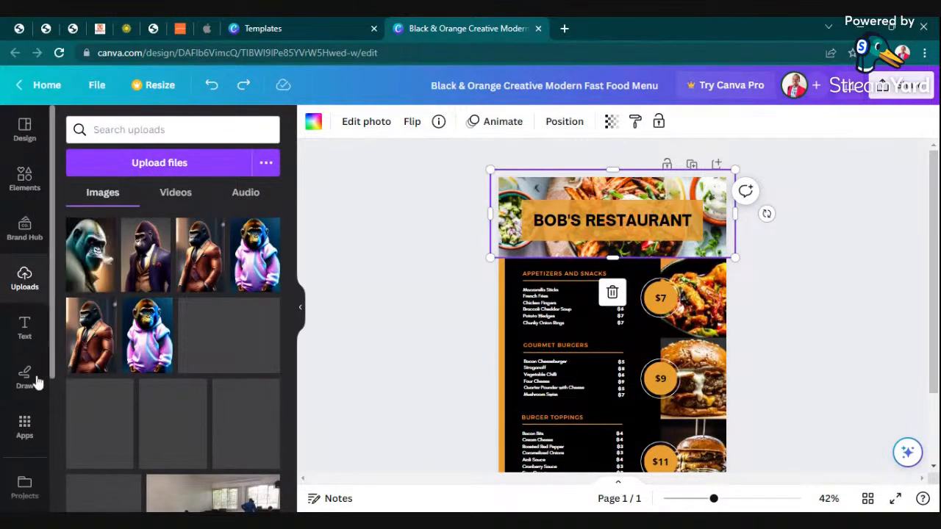
{"action": "scroll", "coordinate": [22, 411], "scroll_direction": "down", "scroll_amount": 3}
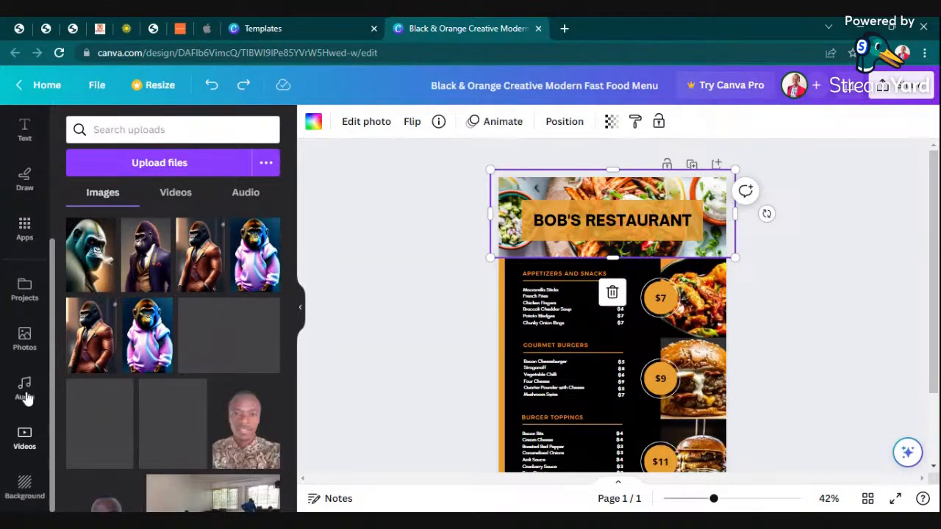
{"action": "left_click", "coordinate": [23, 338]}
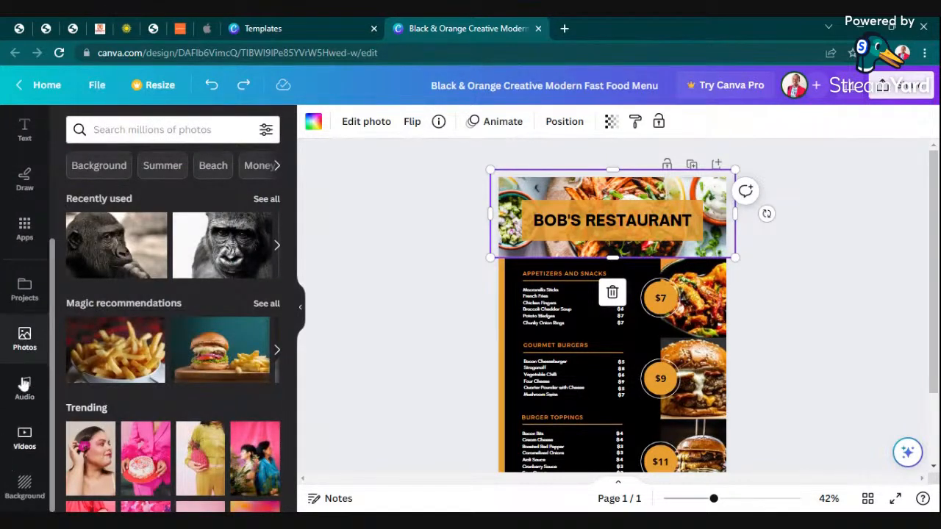
Search photos for 'restaurant' and filter the results to Horizontal orientation.
{"action": "left_click", "coordinate": [213, 130]}
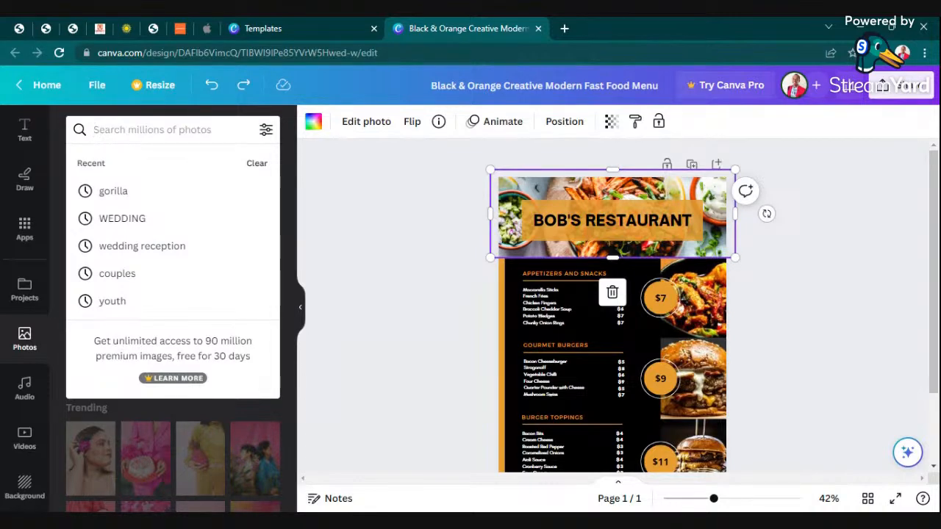
{"action": "type", "text": "restaurant"}
{"action": "key", "text": "Return"}
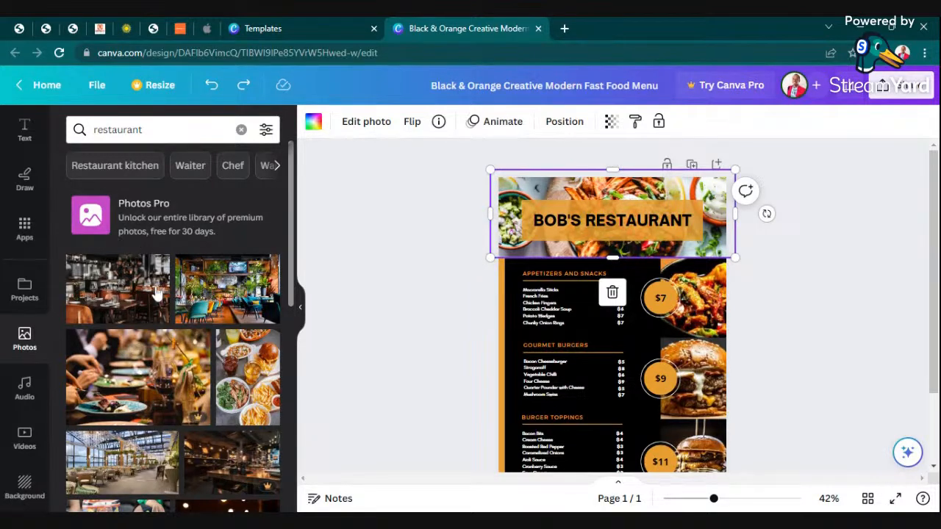
{"action": "left_click", "coordinate": [266, 129]}
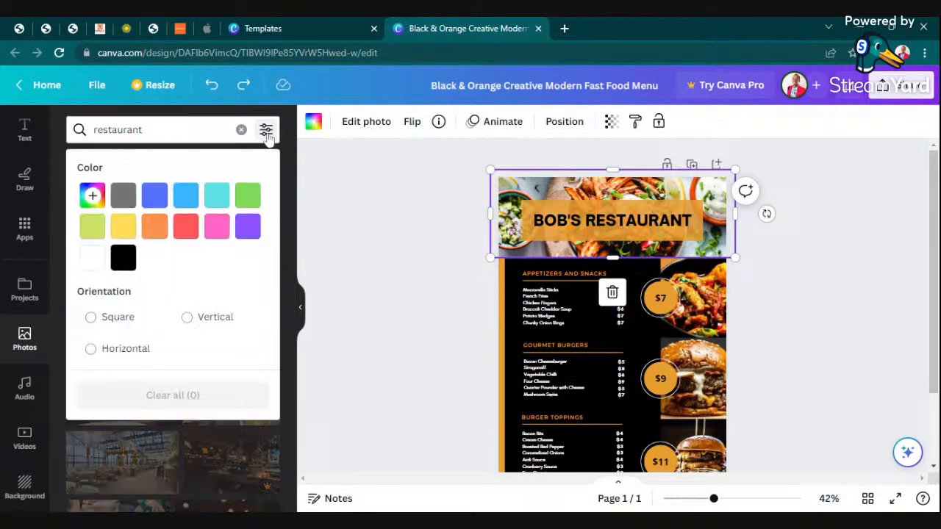
{"action": "left_click", "coordinate": [90, 350]}
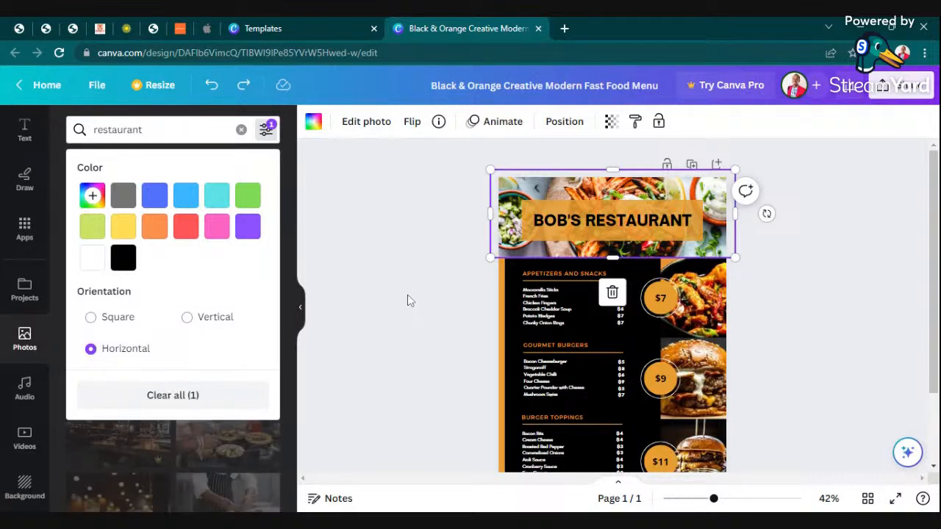
{"action": "left_click", "coordinate": [357, 331]}
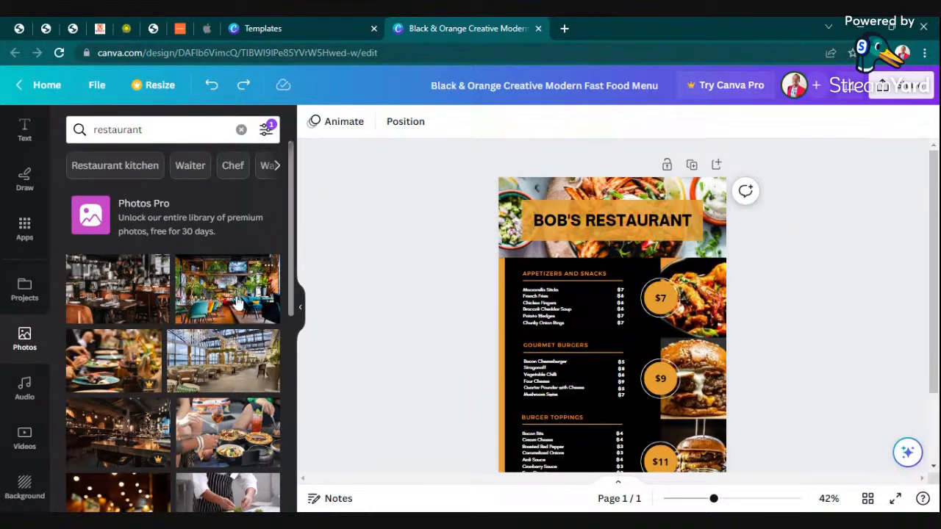
Drop the restaurant interior photo onto the header, then narrow and nudge the title box over it.
{"action": "left_click_drag", "start_coordinate": [260, 289], "coordinate": [581, 209]}
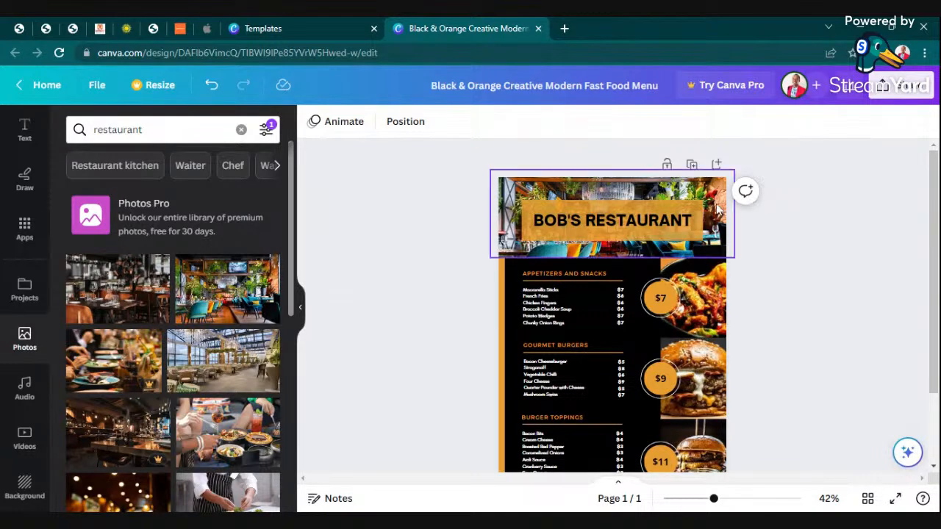
{"action": "left_click", "coordinate": [674, 209]}
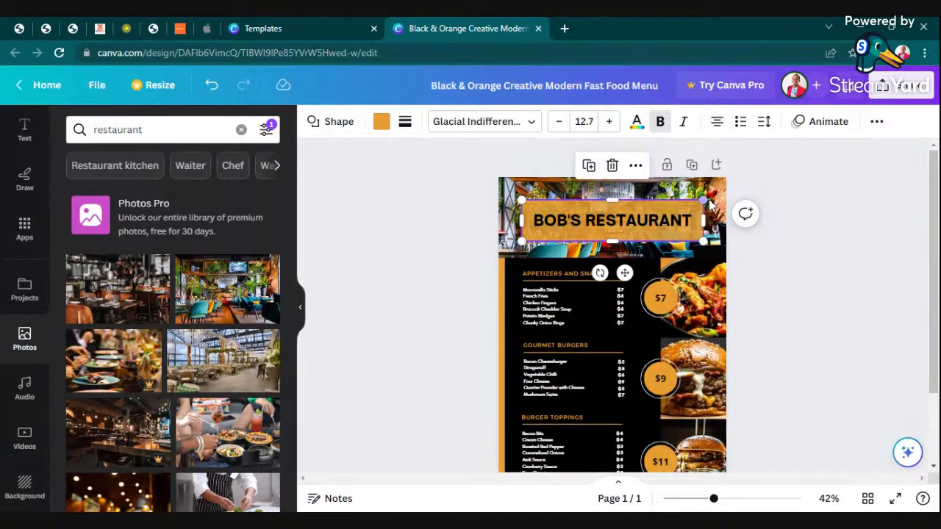
{"action": "mouse_move", "coordinate": [706, 201]}
{"action": "left_mouse_down"}
{"action": "mouse_move", "coordinate": [685, 216]}
{"action": "mouse_move", "coordinate": [697, 211]}
{"action": "left_mouse_up"}
{"action": "left_click", "coordinate": [872, 190]}
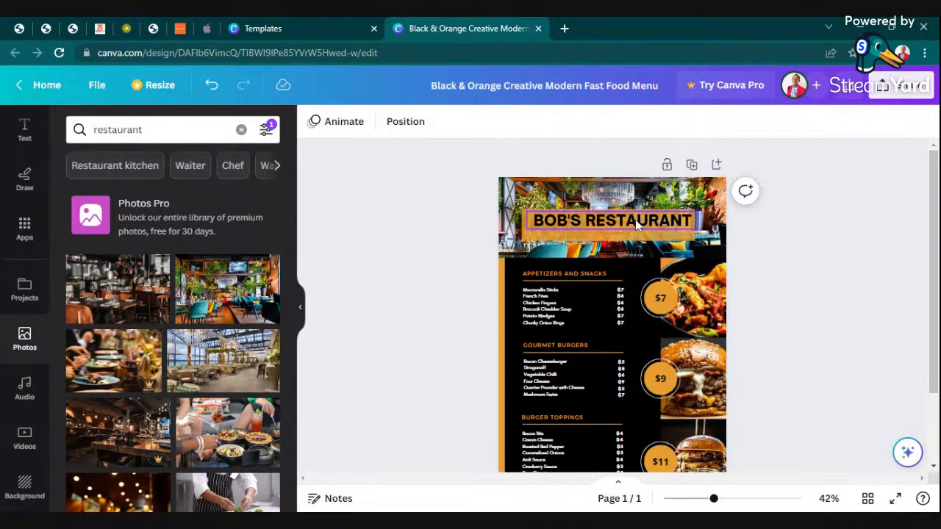
{"action": "left_click", "coordinate": [635, 221]}
{"action": "left_click_drag", "start_coordinate": [634, 222], "coordinate": [633, 226]}
{"action": "left_click", "coordinate": [862, 206]}
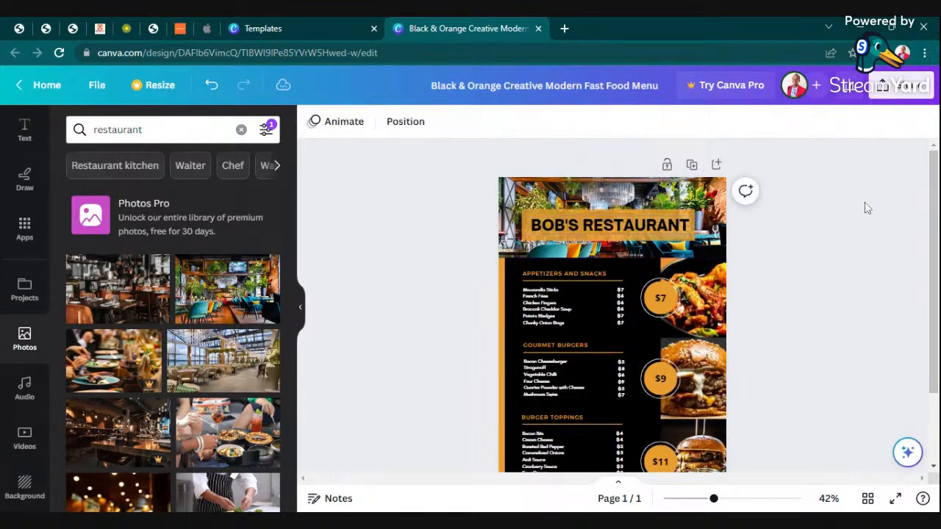
{"action": "left_click_drag", "start_coordinate": [713, 498], "coordinate": [739, 498]}
{"action": "scroll", "coordinate": [650, 403], "scroll_direction": "up", "scroll_amount": 2}
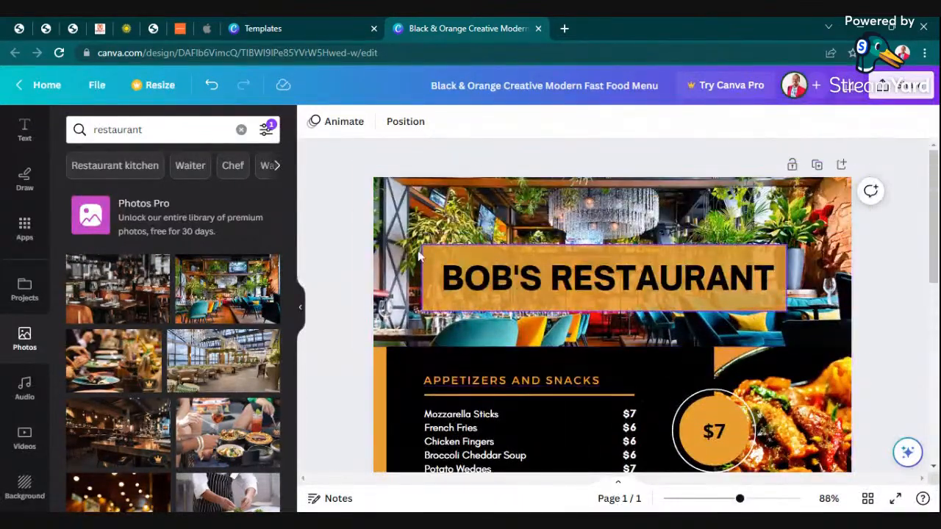
{"action": "left_click", "coordinate": [304, 327]}
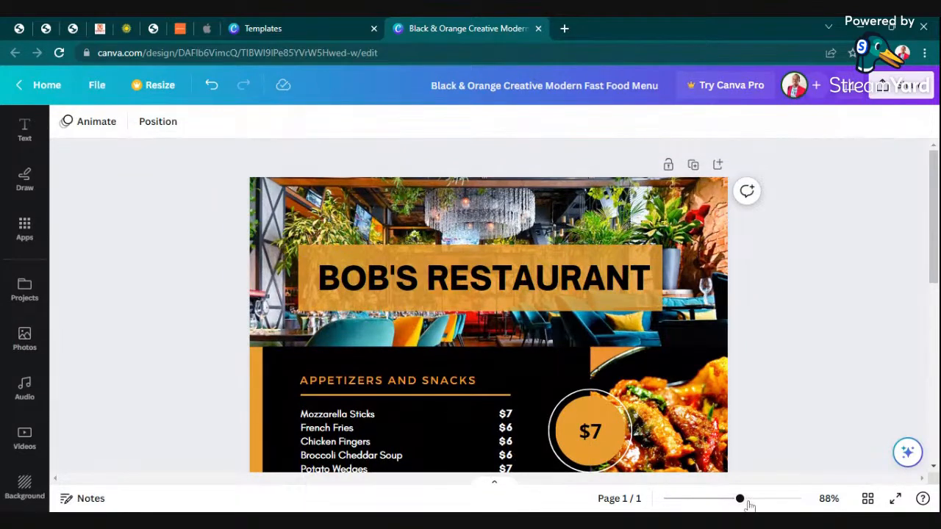
Rename the APPETIZERS AND SNACKS heading to BREAKFAST.
{"action": "mouse_move", "coordinate": [739, 499]}
{"action": "left_mouse_down"}
{"action": "mouse_move", "coordinate": [755, 502]}
{"action": "mouse_move", "coordinate": [733, 501]}
{"action": "left_mouse_up"}
{"action": "scroll", "coordinate": [483, 307], "scroll_direction": "down", "scroll_amount": 3}
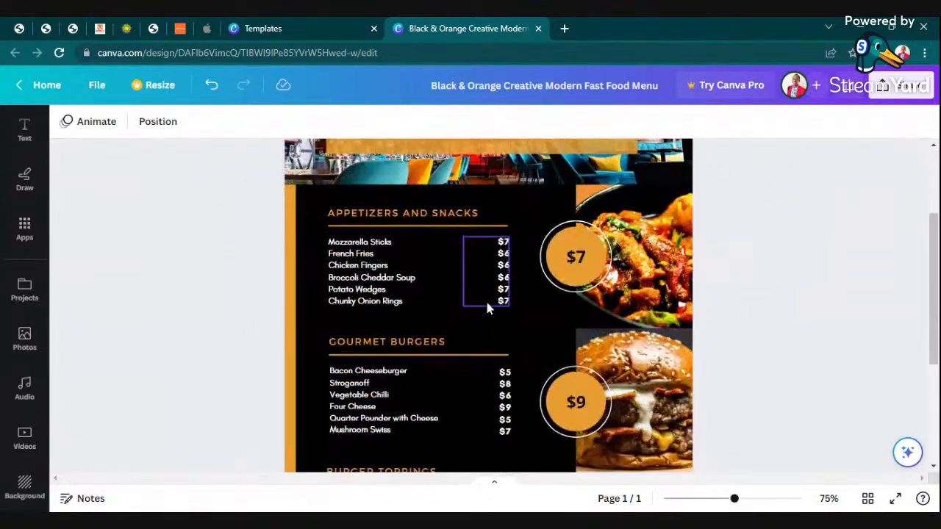
{"action": "left_click", "coordinate": [467, 215]}
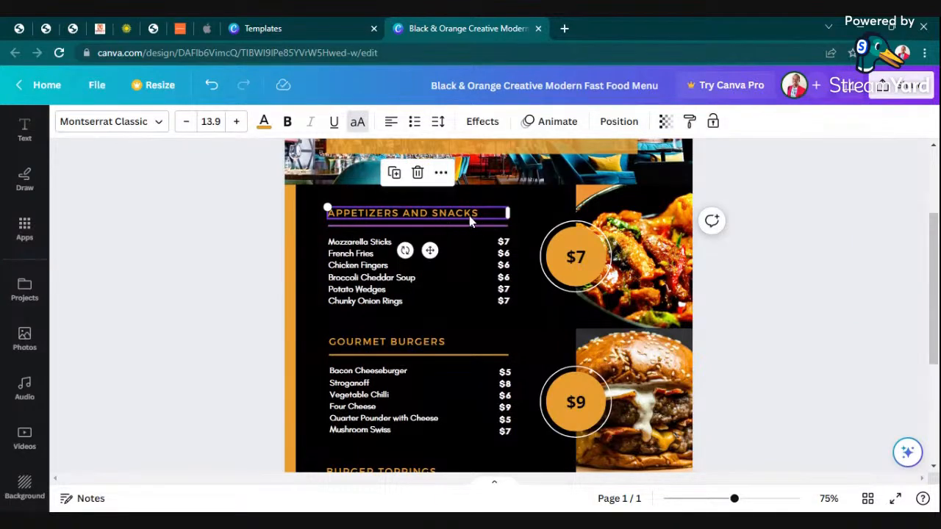
{"action": "left_click", "coordinate": [479, 214]}
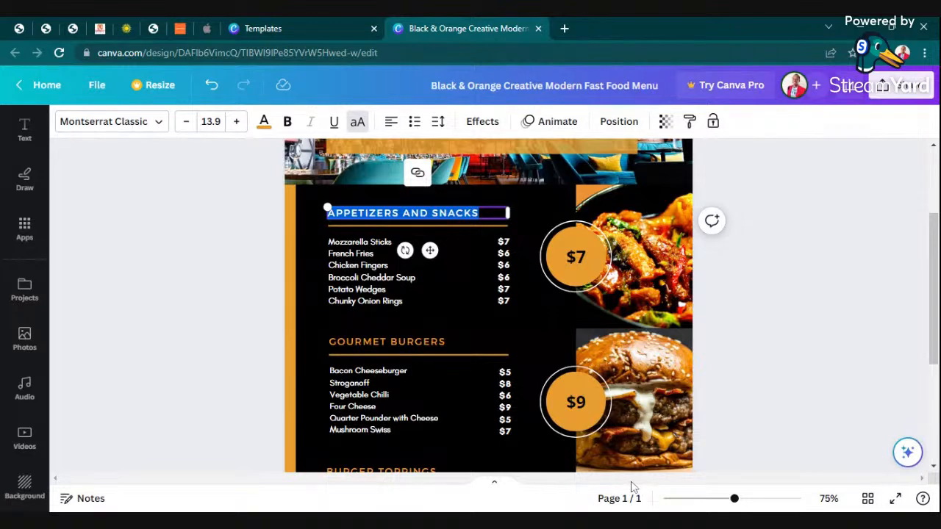
{"action": "type", "text": "BREAKFAST"}
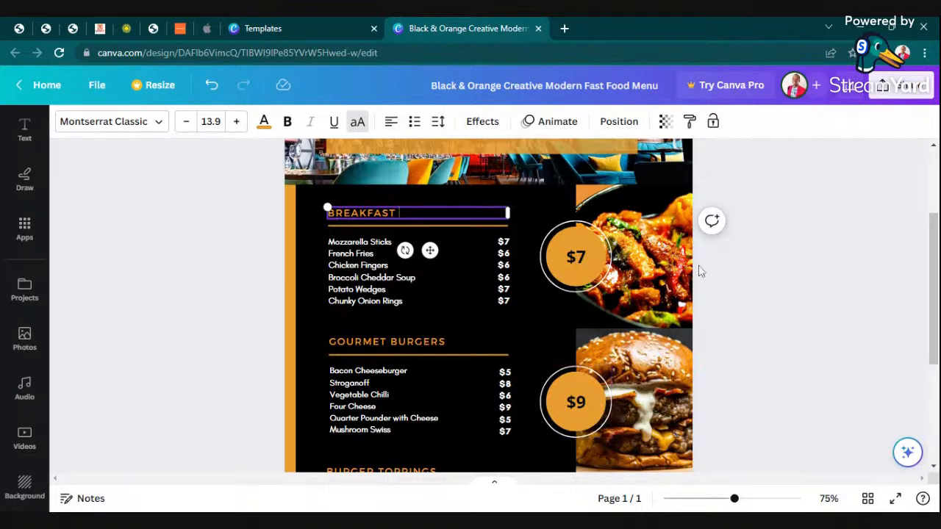
Rename GOURMET BURGERS to LUNCH and BURGER TOPPINGS to DINNER.
{"action": "left_click", "coordinate": [444, 347]}
{"action": "double_click", "coordinate": [443, 347]}
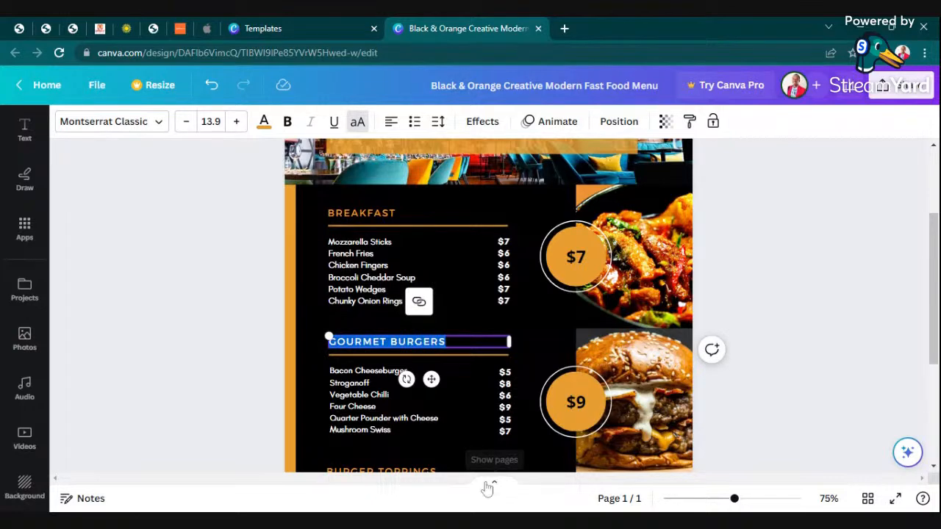
{"action": "type", "text": "LUNCH"}
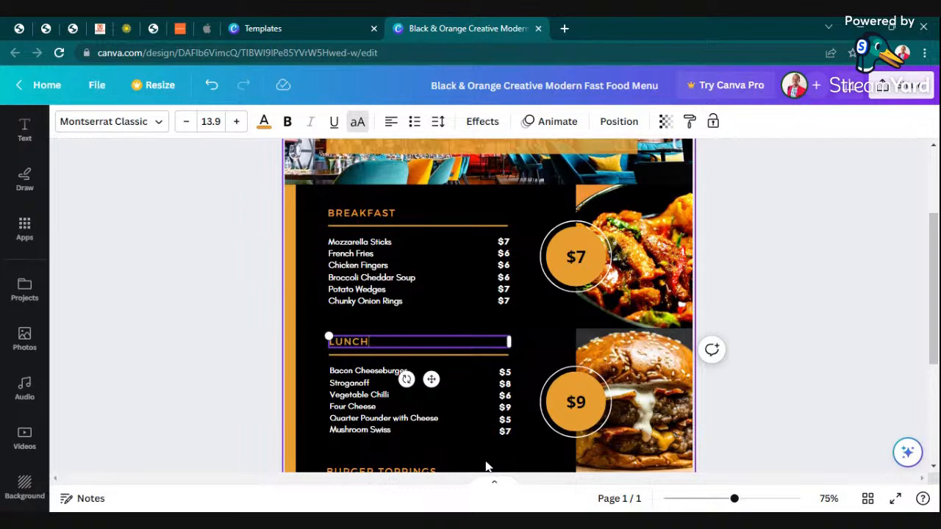
{"action": "scroll", "coordinate": [442, 358], "scroll_direction": "down", "scroll_amount": 2}
{"action": "left_click", "coordinate": [420, 335]}
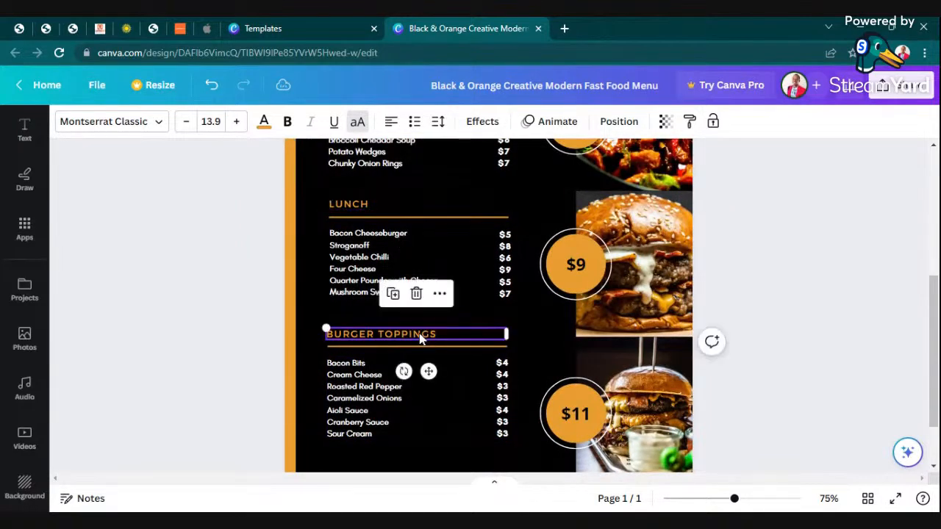
{"action": "double_click", "coordinate": [420, 335]}
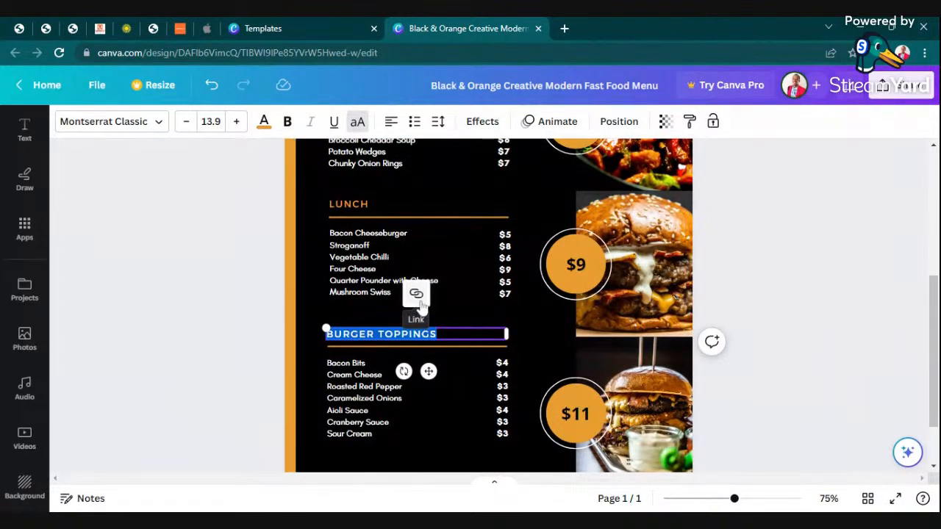
{"action": "type", "text": "DINNER"}
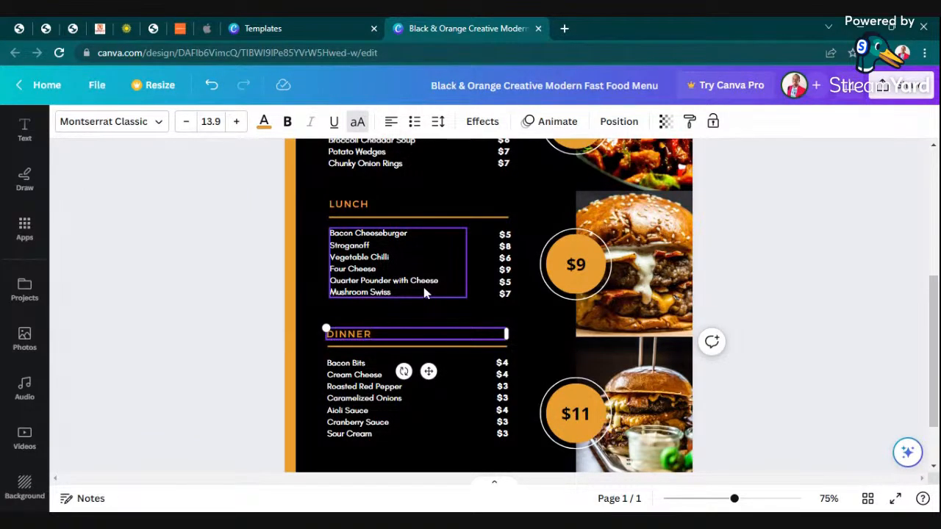
{"action": "scroll", "coordinate": [662, 279], "scroll_direction": "up", "scroll_amount": 3}
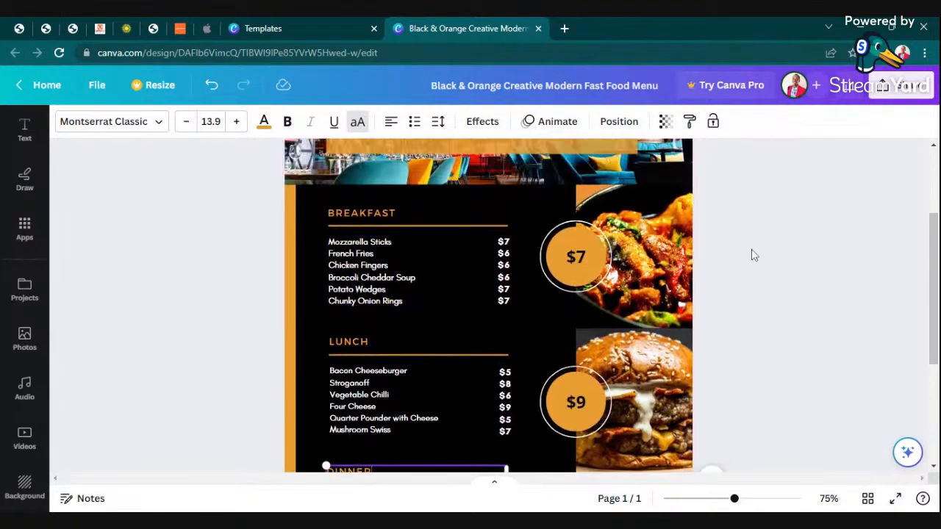
{"action": "left_click", "coordinate": [801, 285]}
{"action": "scroll", "coordinate": [368, 236], "scroll_direction": "down", "scroll_amount": 3}
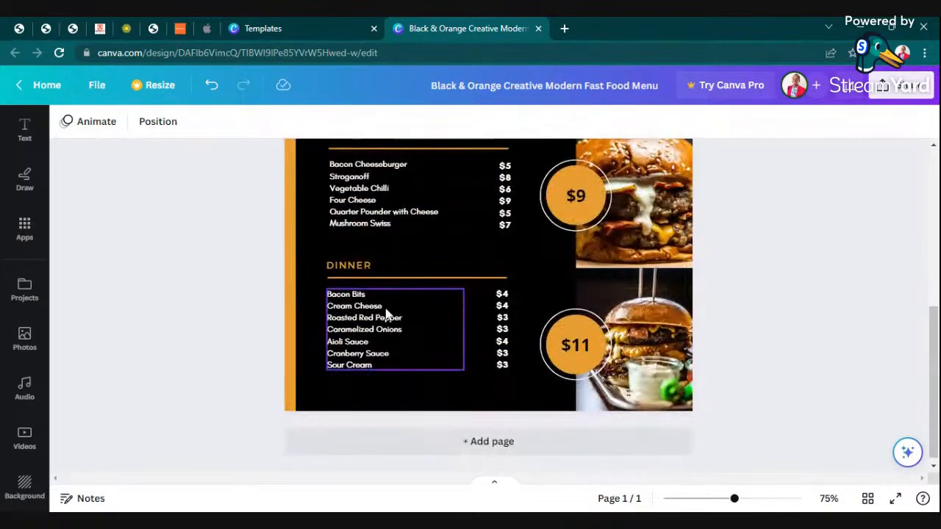
{"action": "scroll", "coordinate": [381, 271], "scroll_direction": "up", "scroll_amount": 3}
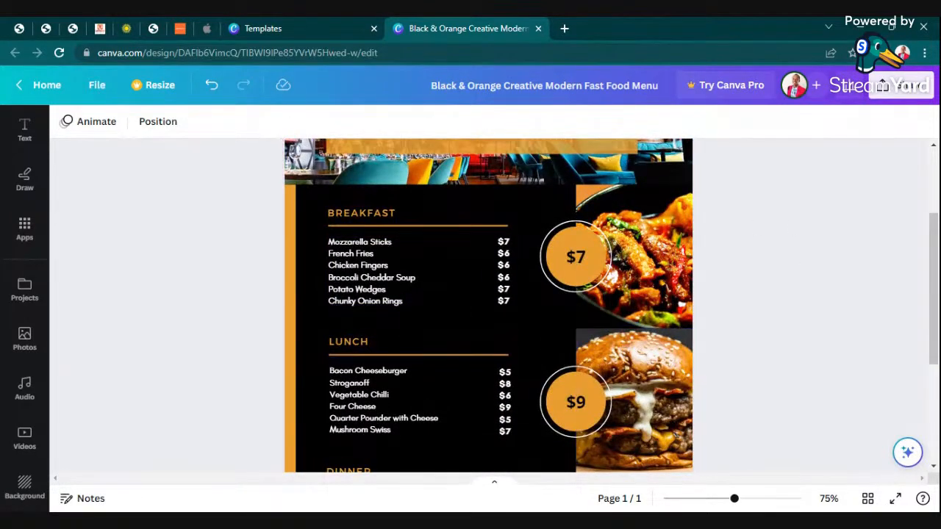
Clear the old breakfast items and enter TEA and PORRIDGE on separate lines.
{"action": "left_click", "coordinate": [387, 272]}
{"action": "left_click", "coordinate": [387, 270]}
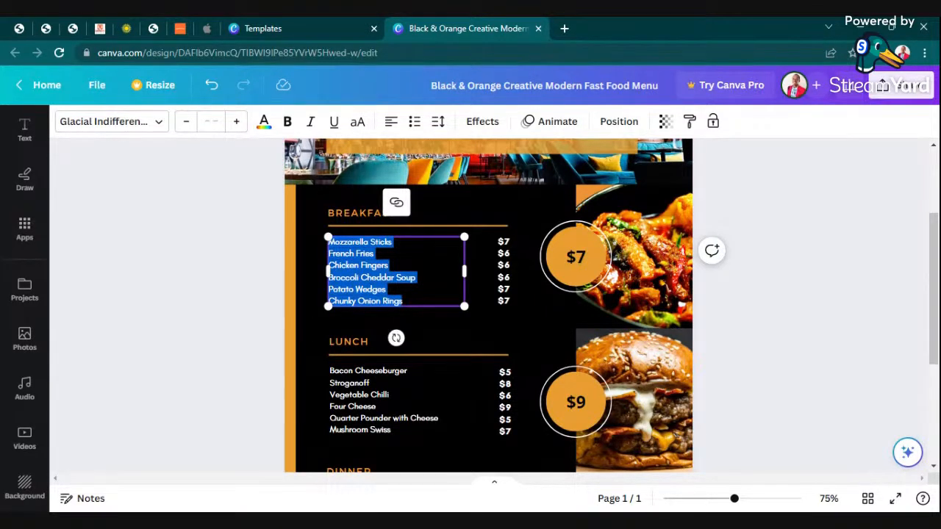
{"action": "key", "text": "BackSpace"}
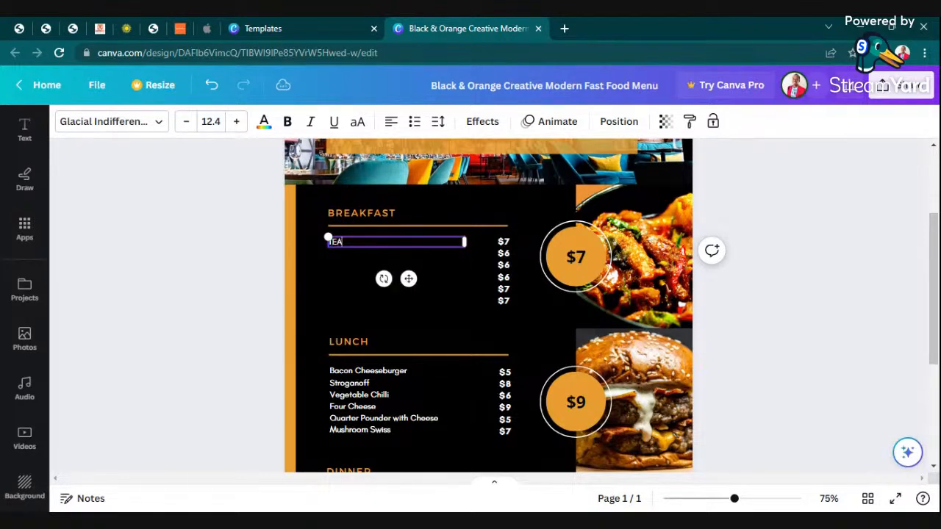
{"action": "type", "text": "TEA"}
{"action": "key", "text": "Return"}
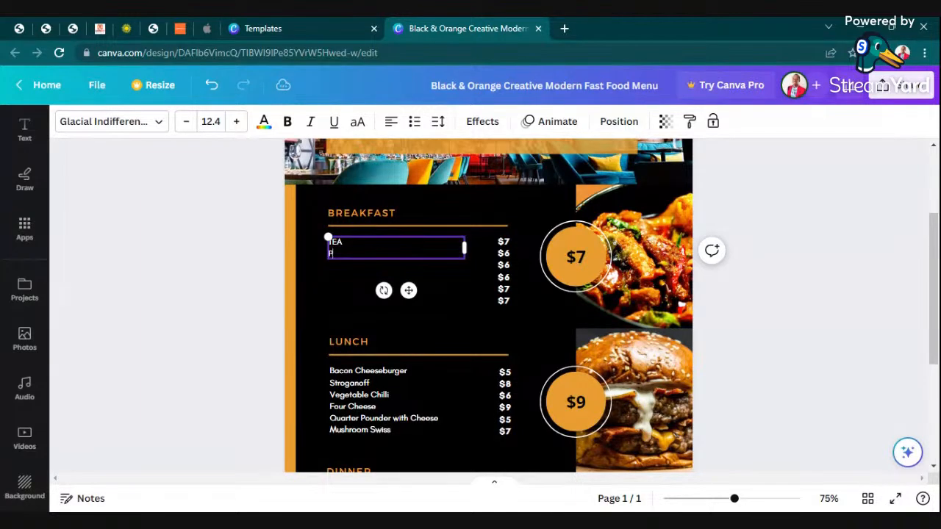
{"action": "type", "text": "PORRIDGE"}
{"action": "key", "text": "Return"}
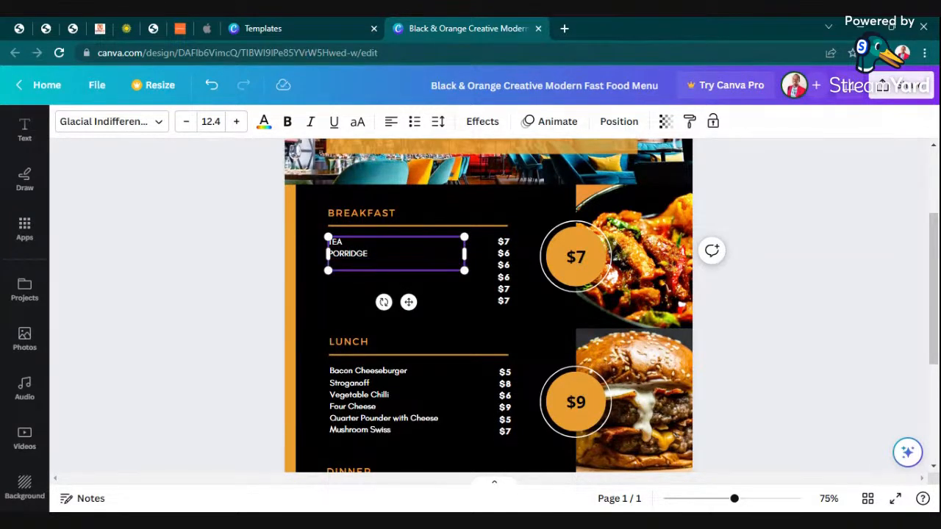
Add MANDAZI, CHAPATI, FRUIT JUICE and EGGS & SAUSAGE as the remaining breakfast items.
{"action": "type", "text": "MANA"}
{"action": "key", "text": "BackSpace"}
{"action": "key", "text": "Return"}
{"action": "type", "text": "CHAPAT"}
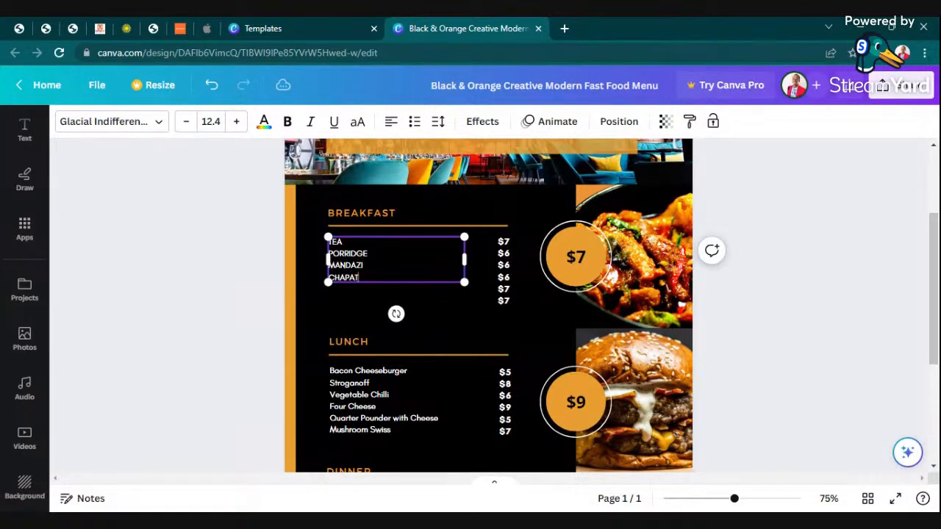
{"action": "type", "text": "I"}
{"action": "key", "text": "Return"}
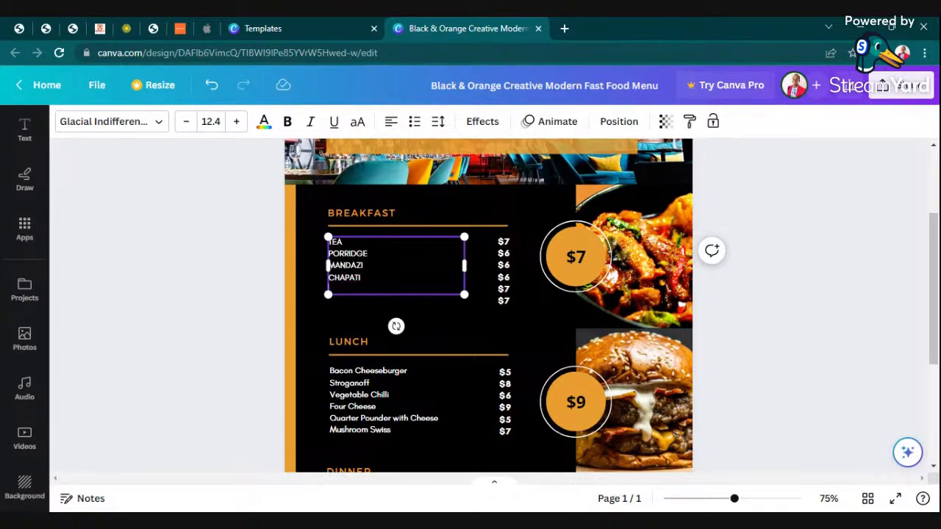
{"action": "type", "text": "FRUIT JUICE"}
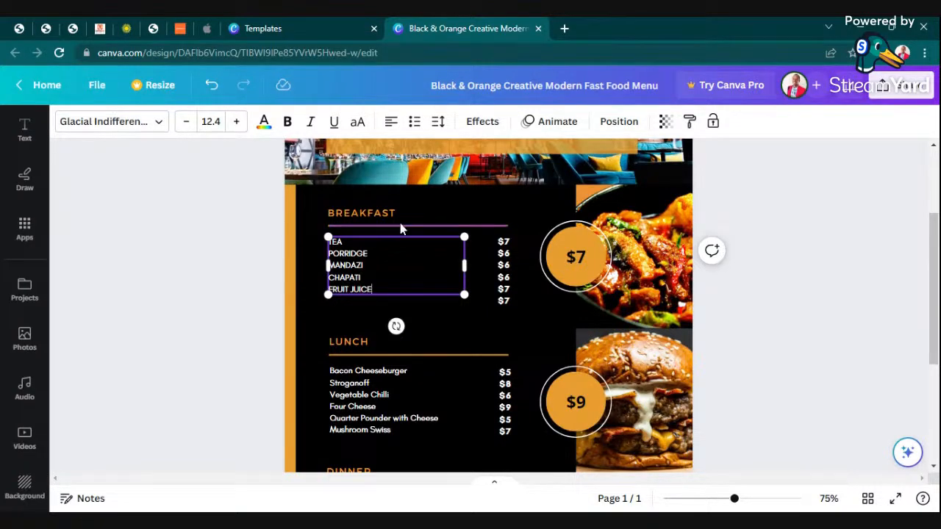
{"action": "key", "text": "Return"}
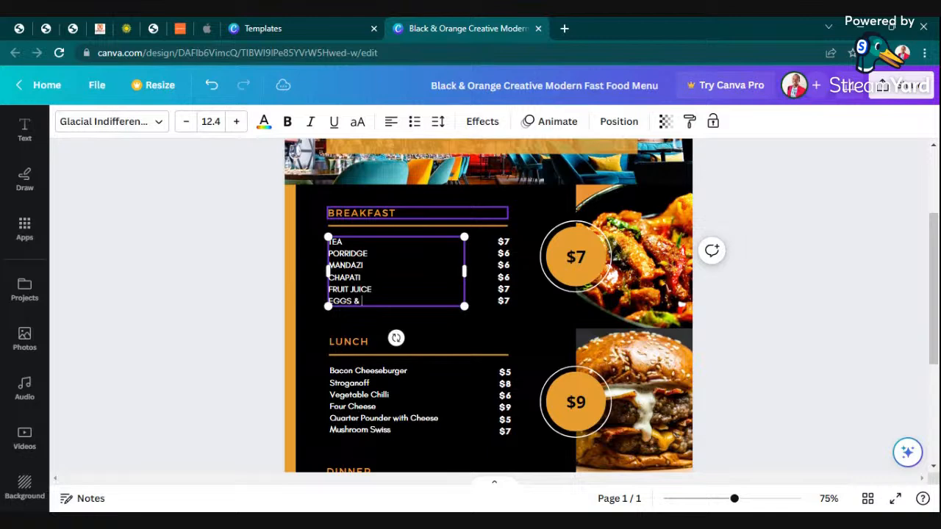
{"action": "type", "text": "SAUSAGE"}
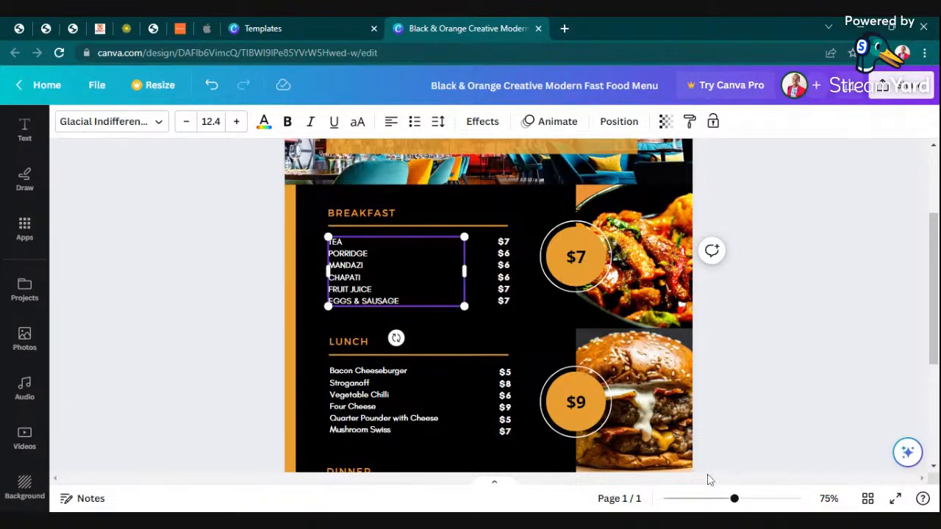
{"action": "left_click_drag", "start_coordinate": [734, 499], "coordinate": [750, 500]}
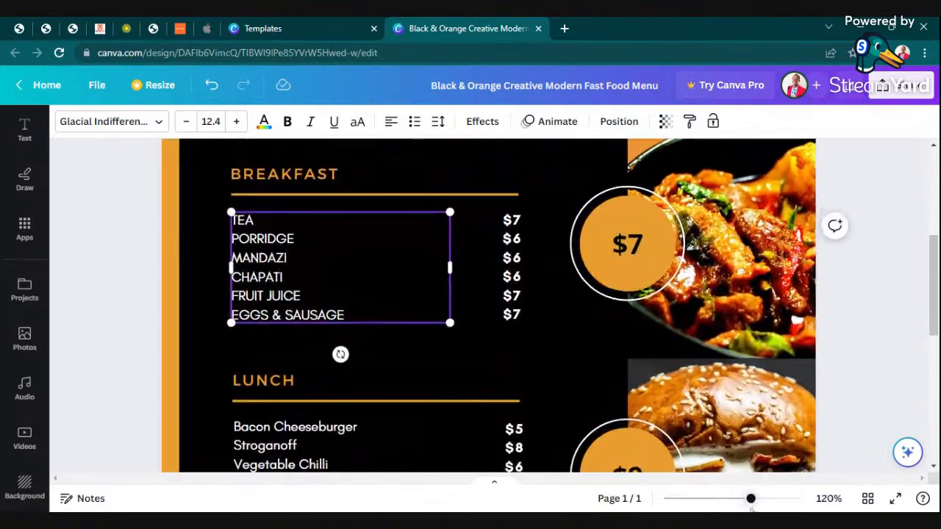
Replace the breakfast price column with 50, 100, 20, 30, 100 and 100, one per line.
{"action": "left_click", "coordinate": [514, 283]}
{"action": "double_click", "coordinate": [517, 286]}
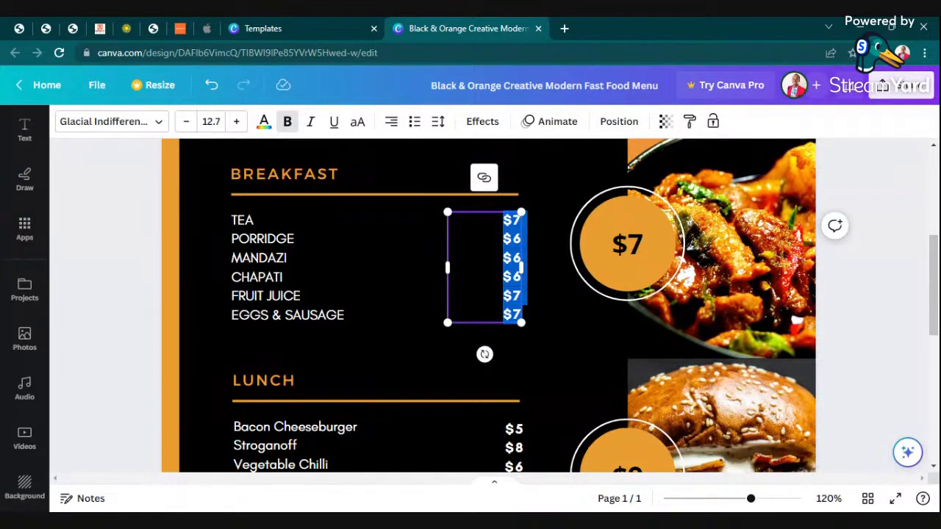
{"action": "type", "text": "50"}
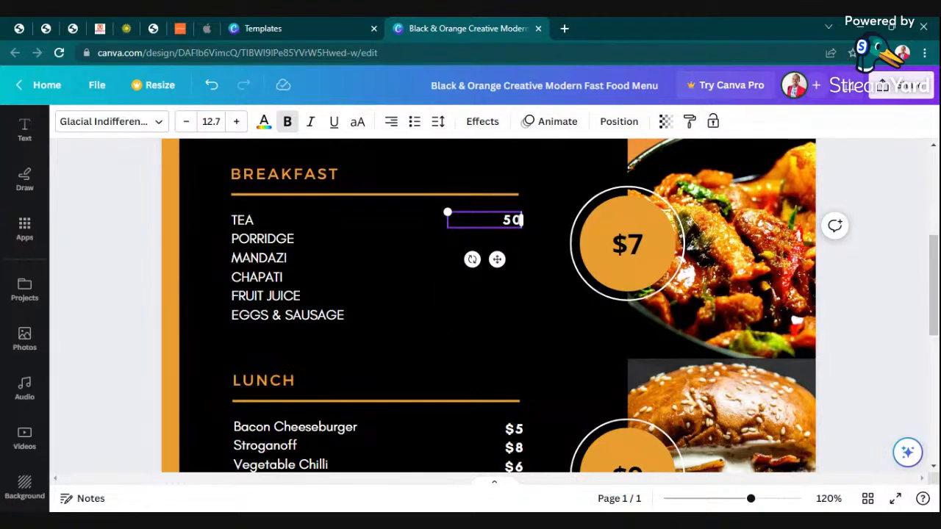
{"action": "key", "text": "Return"}
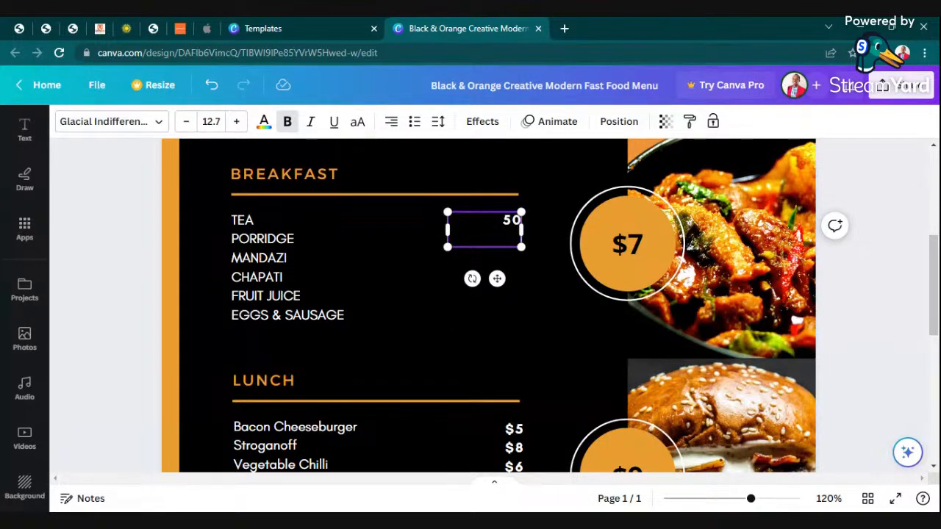
{"action": "type", "text": "100 "}
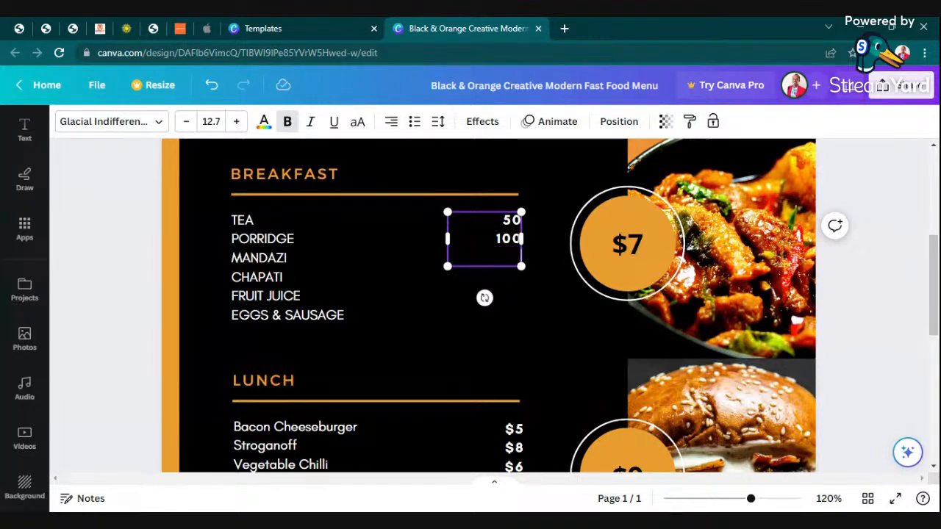
{"action": "type", "text": "20"}
{"action": "key", "text": "Return"}
{"action": "type", "text": "30"}
{"action": "key", "text": "Return"}
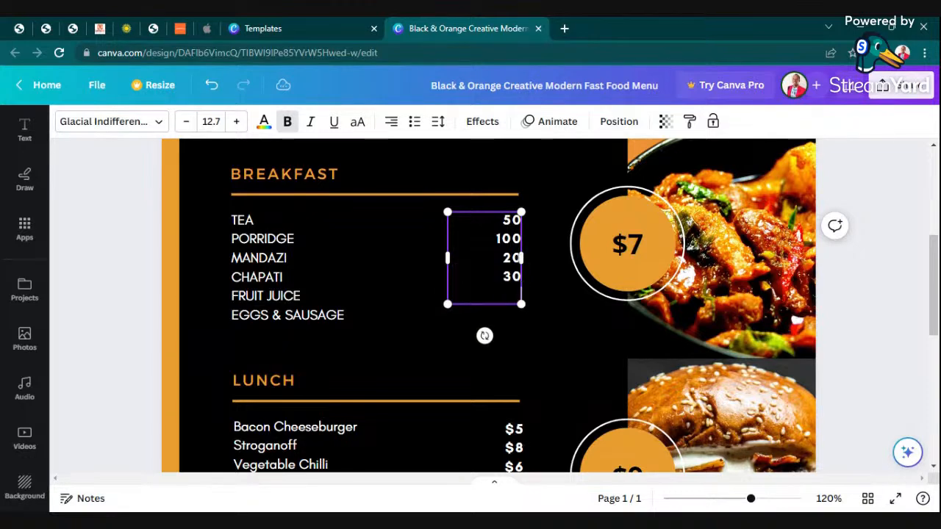
{"action": "type", "text": "100"}
{"action": "key", "text": "Return"}
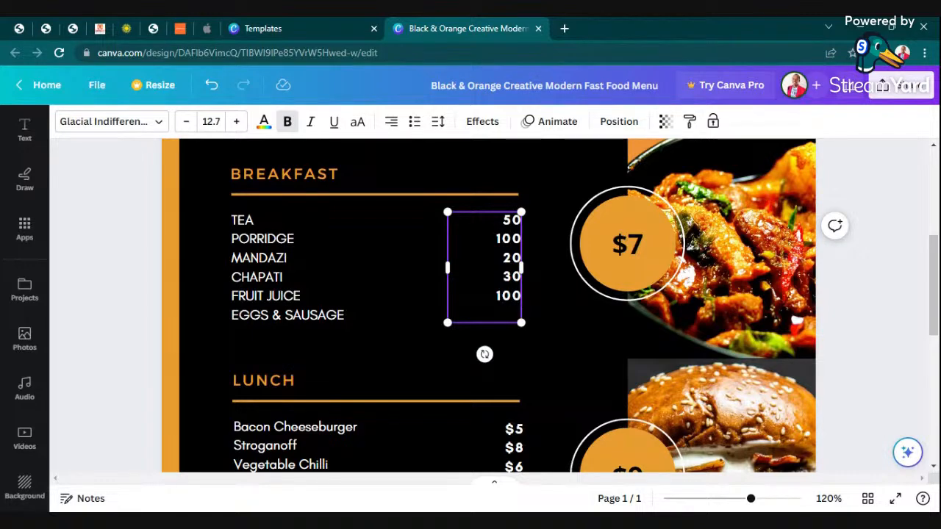
{"action": "type", "text": "100"}
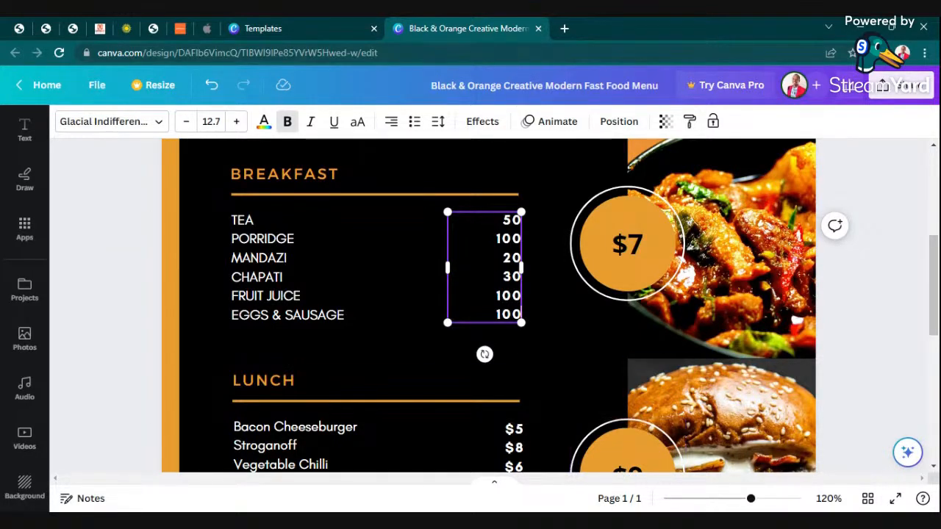
{"action": "left_click", "coordinate": [905, 296]}
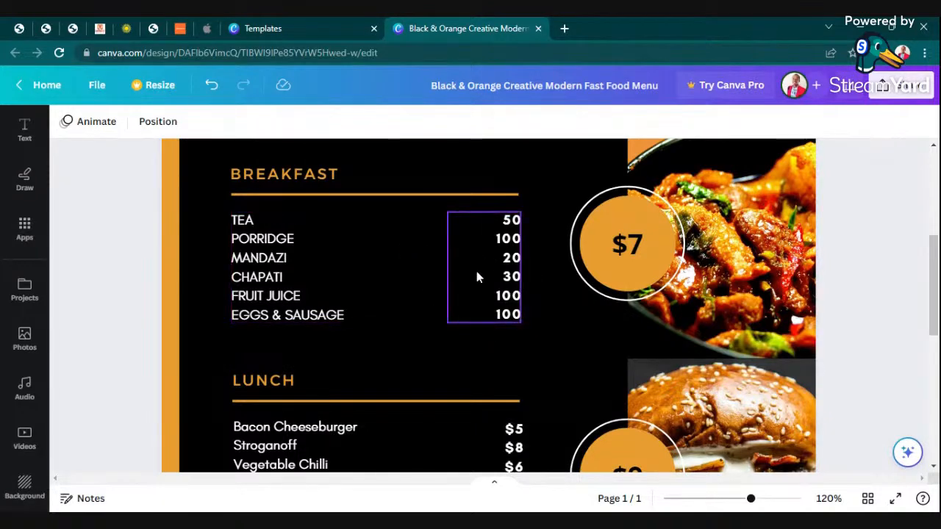
Delete the $7 badge's white ring and orange circle from the breakfast photo.
{"action": "left_click", "coordinate": [629, 245]}
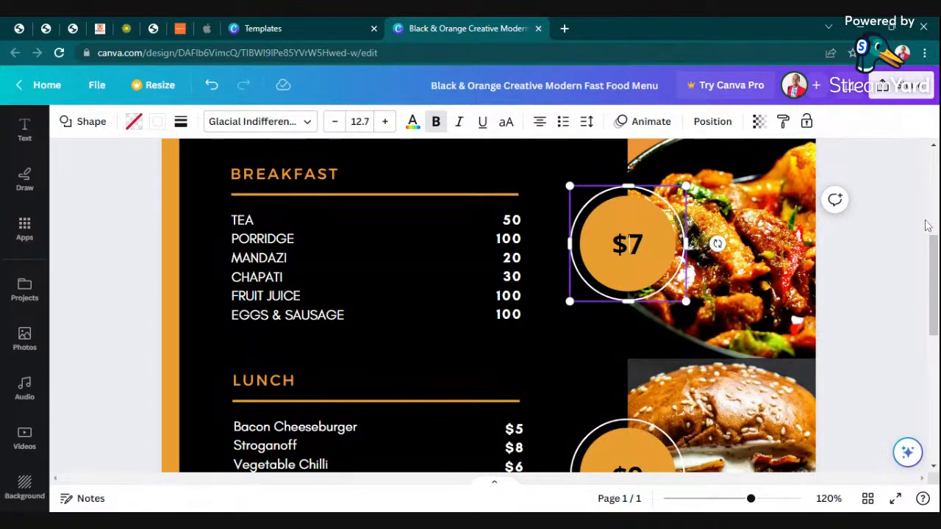
{"action": "left_click", "coordinate": [899, 247]}
{"action": "left_click", "coordinate": [630, 261]}
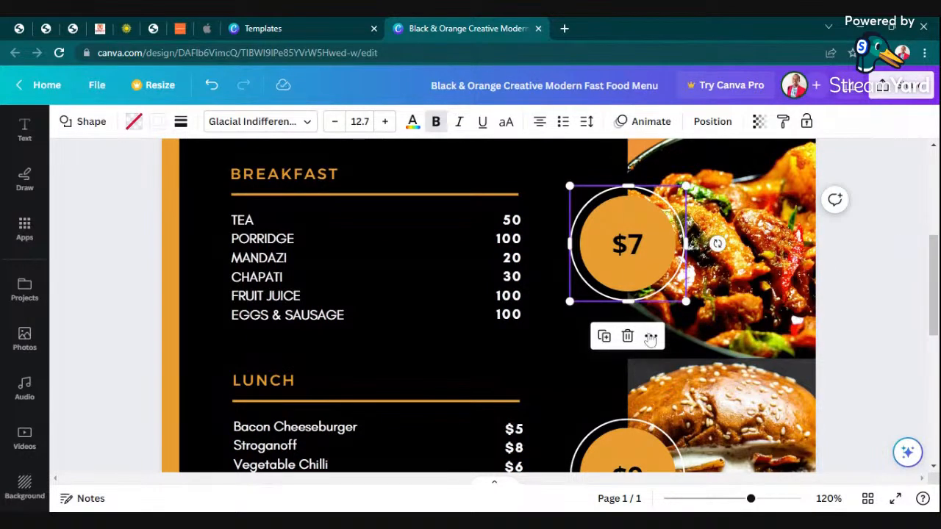
{"action": "left_click", "coordinate": [627, 335]}
{"action": "left_click", "coordinate": [635, 278]}
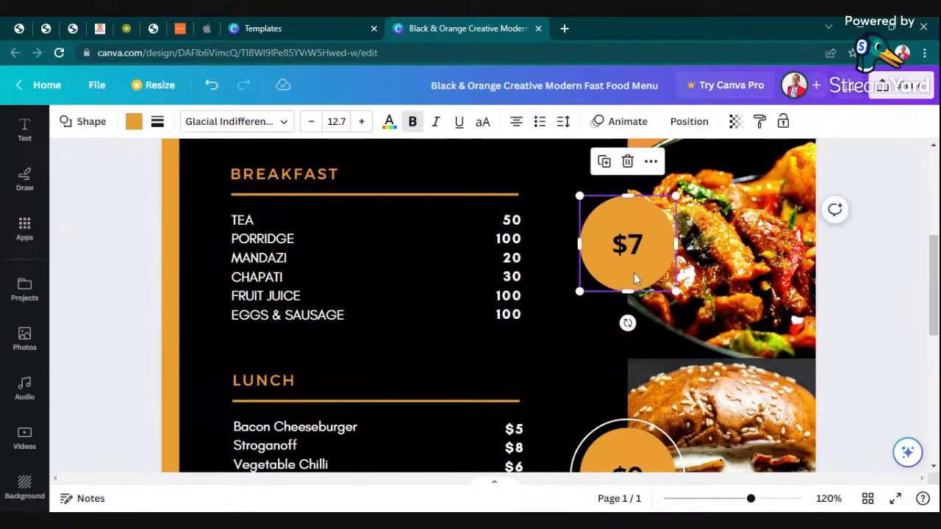
{"action": "left_click", "coordinate": [627, 161]}
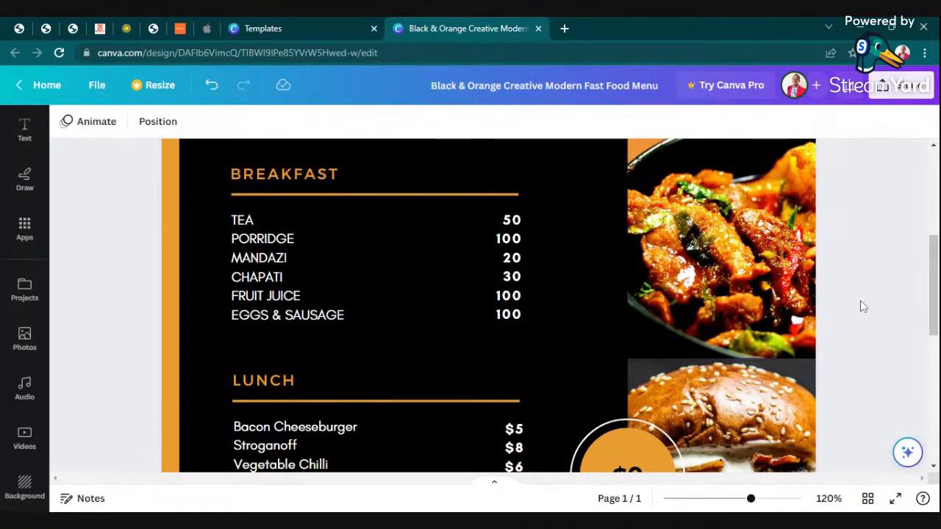
{"action": "scroll", "coordinate": [689, 333], "scroll_direction": "up", "scroll_amount": 4}
{"action": "scroll", "coordinate": [689, 333], "scroll_direction": "down", "scroll_amount": 4}
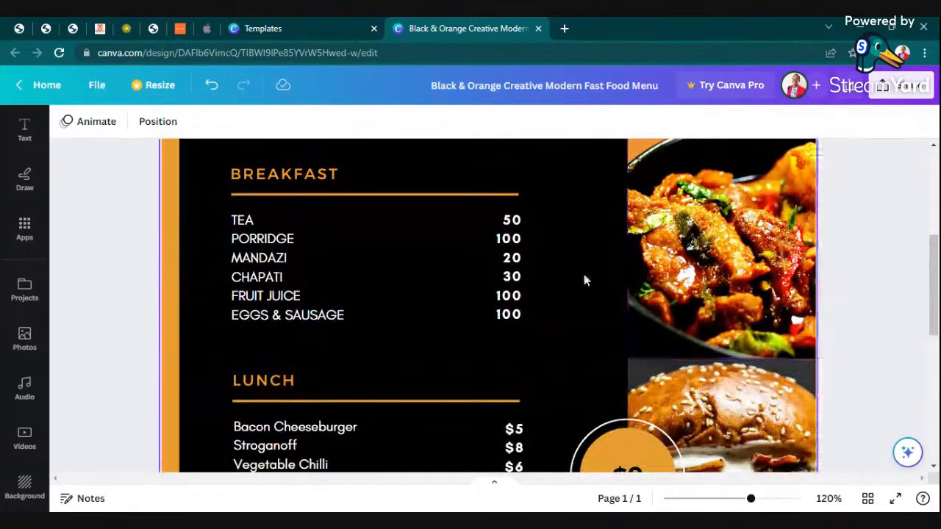
{"action": "scroll", "coordinate": [492, 321], "scroll_direction": "down", "scroll_amount": 3}
Retype the Lunch items as BEANS, GREE GRAMS, BEEF, VEGETABLES, FISH and CHICKEN on separate lines.
{"action": "double_click", "coordinate": [333, 278]}
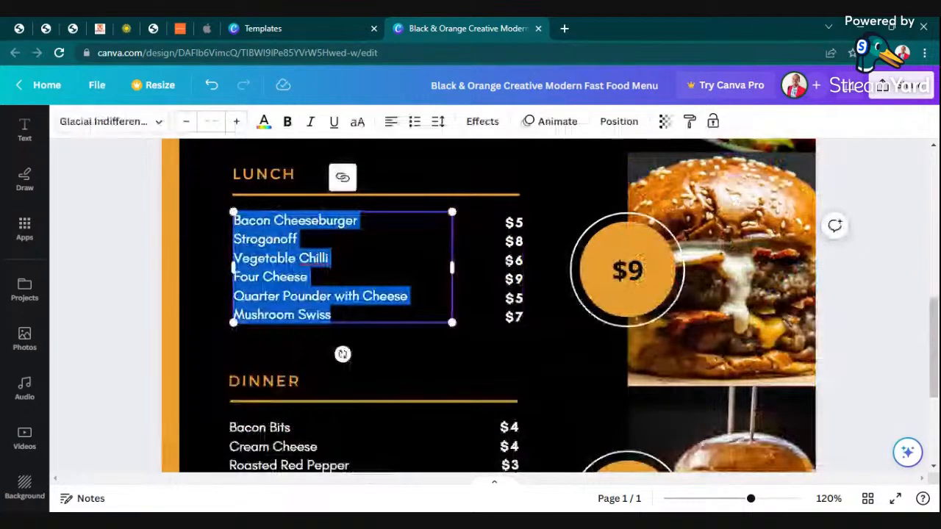
{"action": "type", "text": "BEANS"}
{"action": "key", "text": "Return"}
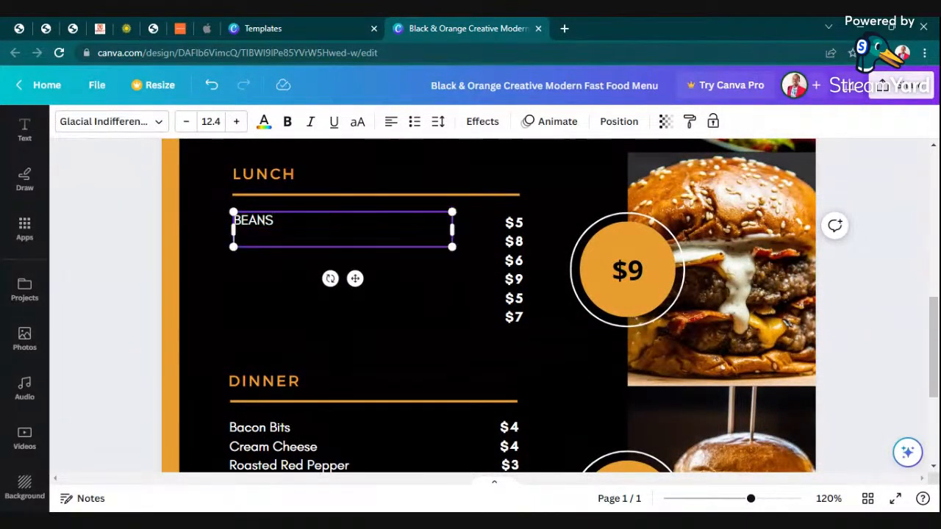
{"action": "type", "text": "GREE GRAMS"}
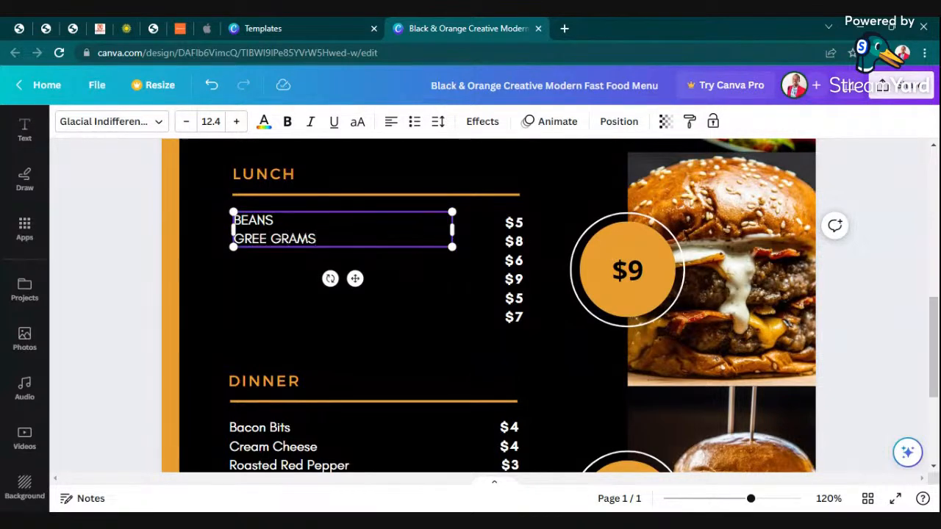
{"action": "key", "text": "Return"}
{"action": "type", "text": "BEEF"}
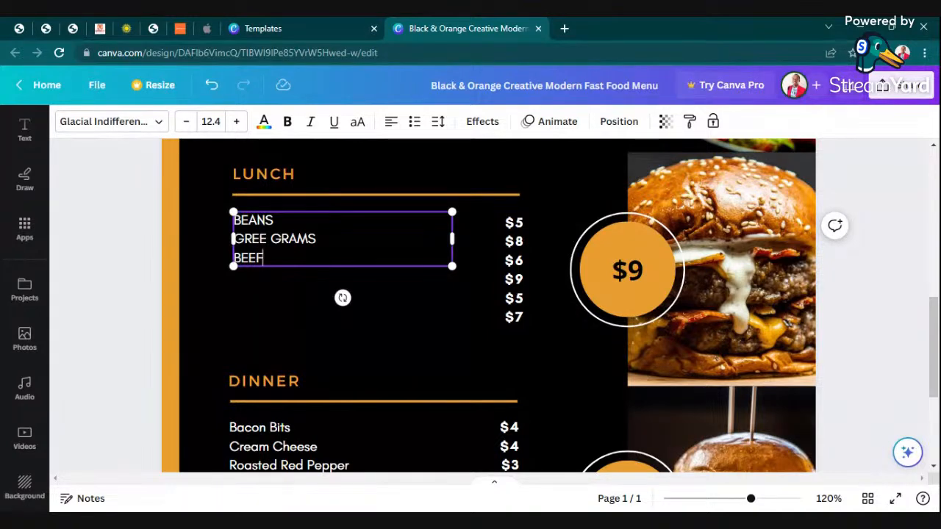
{"action": "key", "text": "Return"}
{"action": "type", "text": "V"}
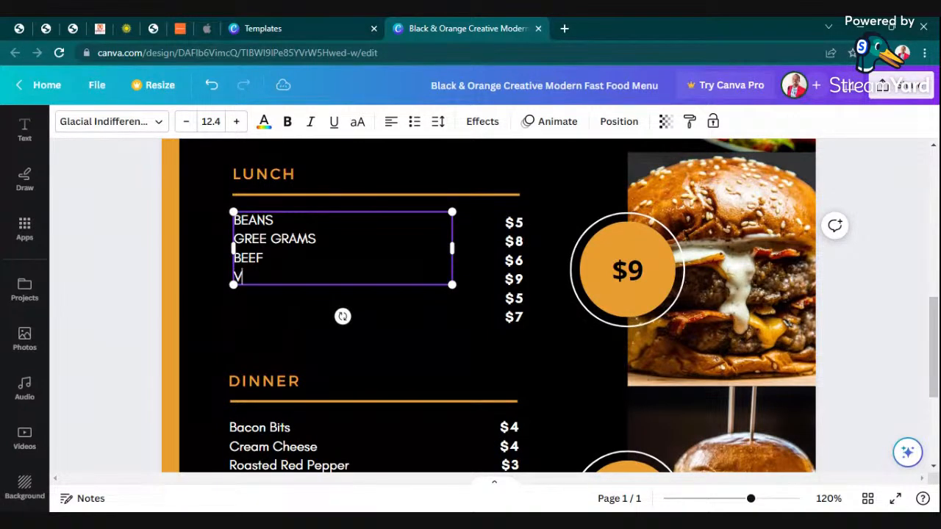
{"action": "type", "text": "EGETAB"}
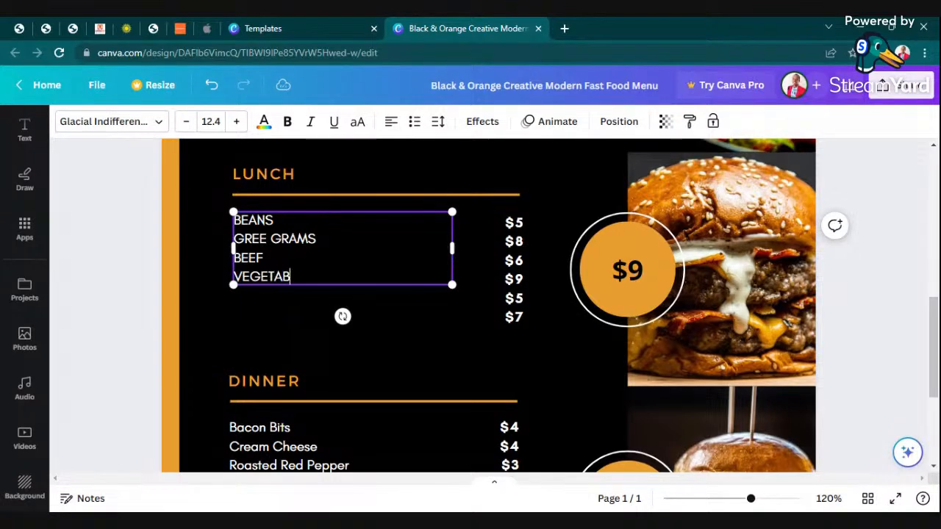
{"action": "type", "text": "LES"}
{"action": "key", "text": "Return"}
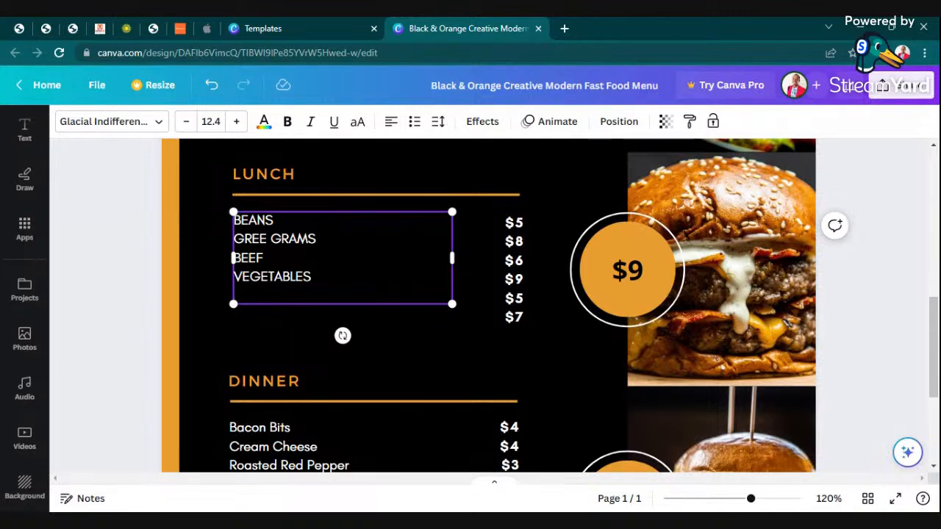
{"action": "type", "text": "FISH "}
{"action": "type", "text": "CHICKEN"}
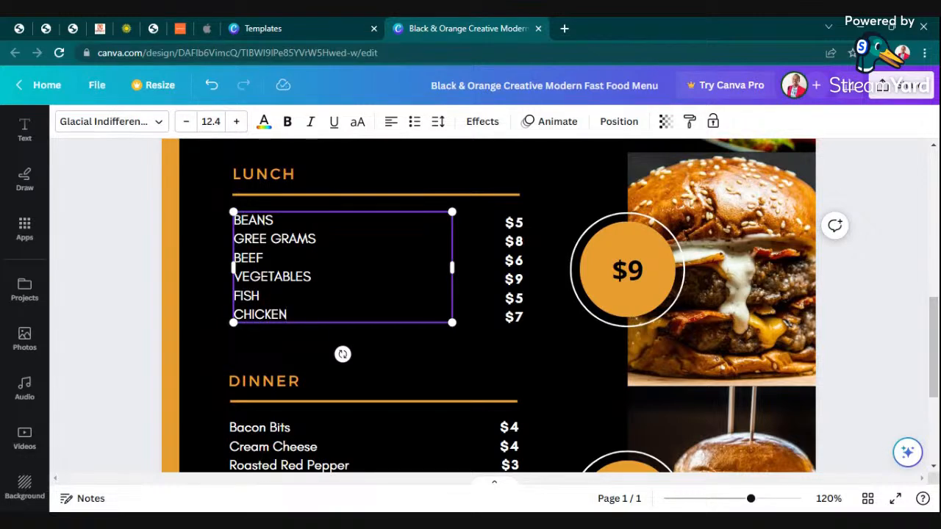
Correct the second Lunch item from GREE GRAMS to UGALI.
{"action": "scroll", "coordinate": [329, 270], "scroll_direction": "up", "scroll_amount": 5}
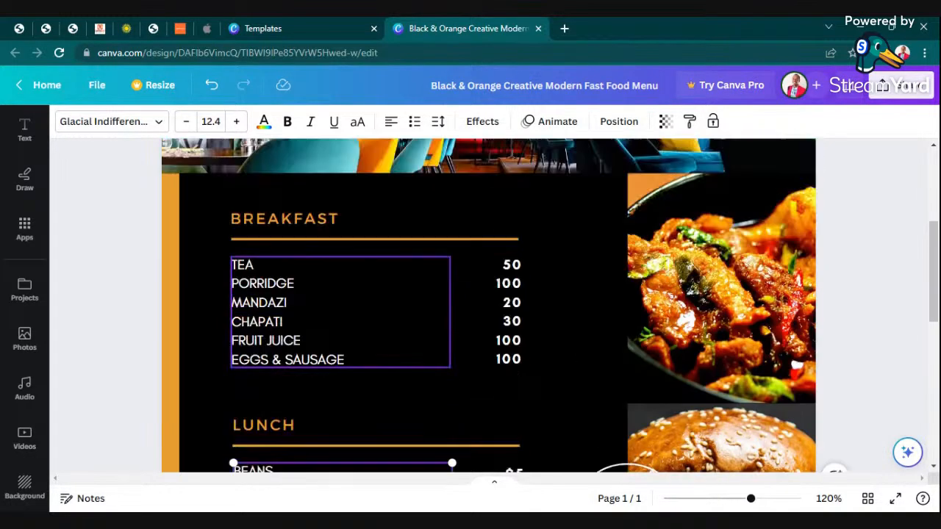
{"action": "scroll", "coordinate": [329, 270], "scroll_direction": "down", "scroll_amount": 2}
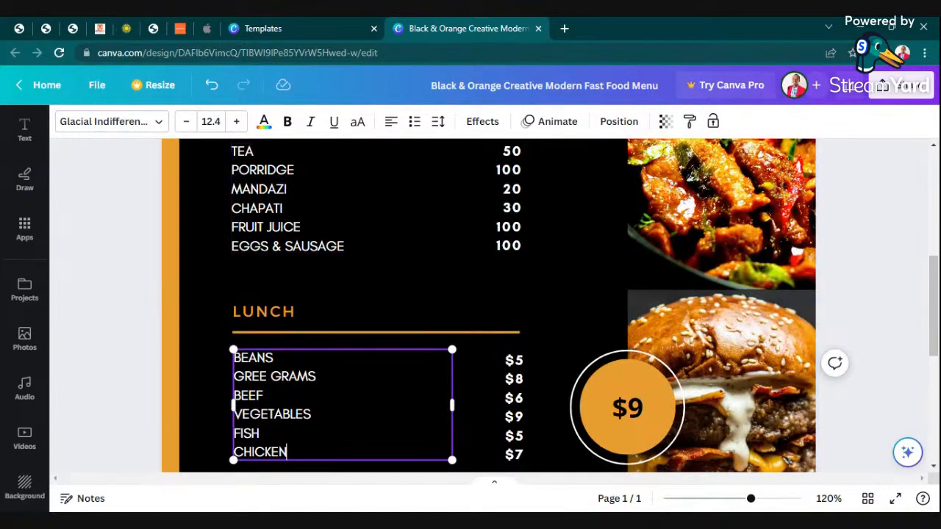
{"action": "scroll", "coordinate": [507, 240], "scroll_direction": "down", "scroll_amount": 3}
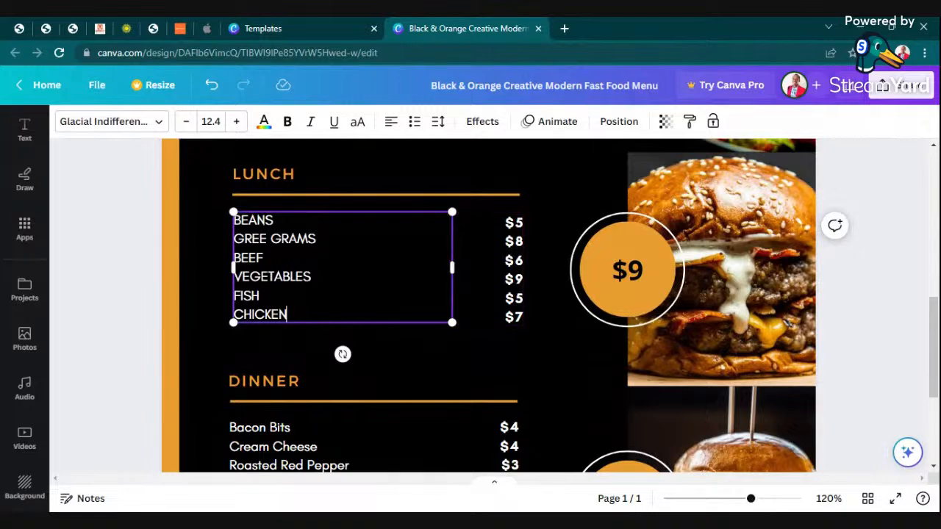
{"action": "key", "text": "BackSpace"}
{"action": "key", "text": "BackSpace"}
{"action": "key", "text": "BackSpace"}
{"action": "key", "text": "BackSpace"}
{"action": "key", "text": "BackSpace"}
{"action": "key", "text": "BackSpace"}
{"action": "key", "text": "BackSpace"}
{"action": "key", "text": "BackSpace"}
{"action": "key", "text": "BackSpace"}
{"action": "key", "text": "BackSpace"}
{"action": "type", "text": "UGALI"}
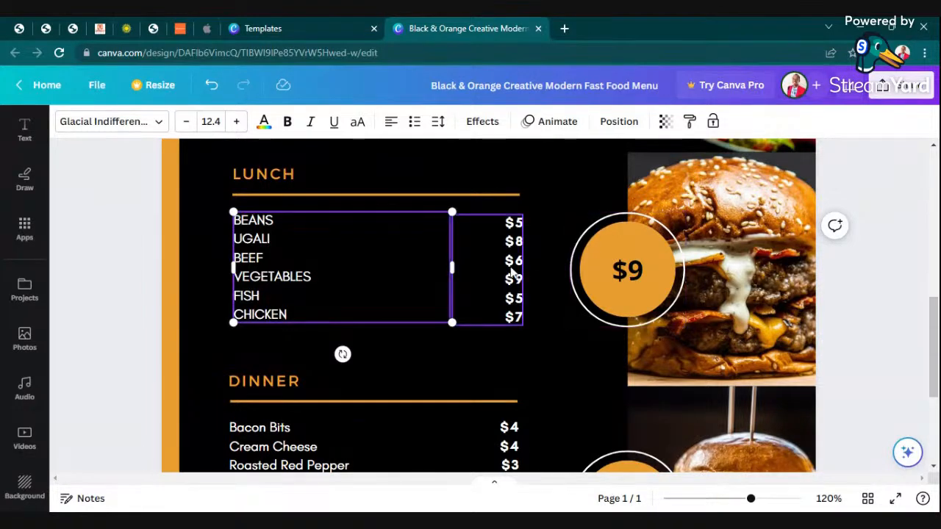
Replace the first Lunch prices with 50, 50 and 150.
{"action": "left_click", "coordinate": [521, 265]}
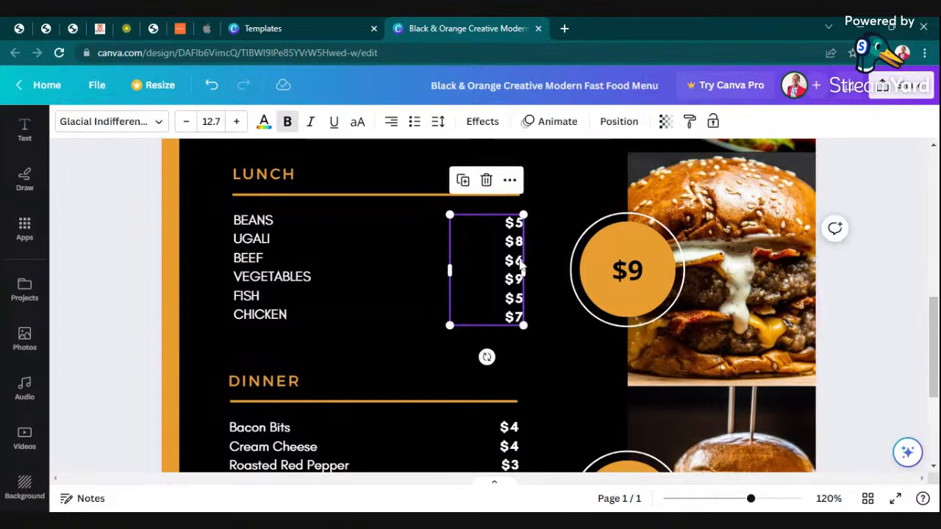
{"action": "double_click", "coordinate": [521, 264]}
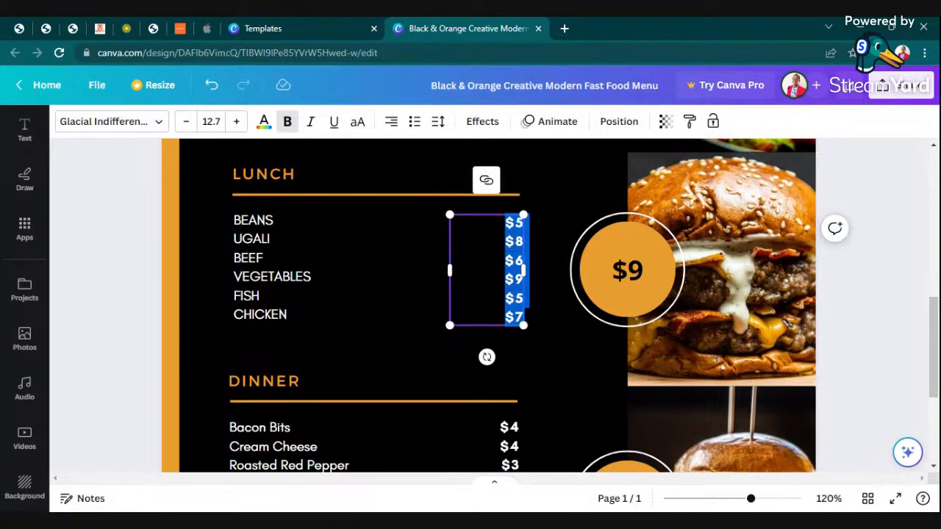
{"action": "type", "text": "50"}
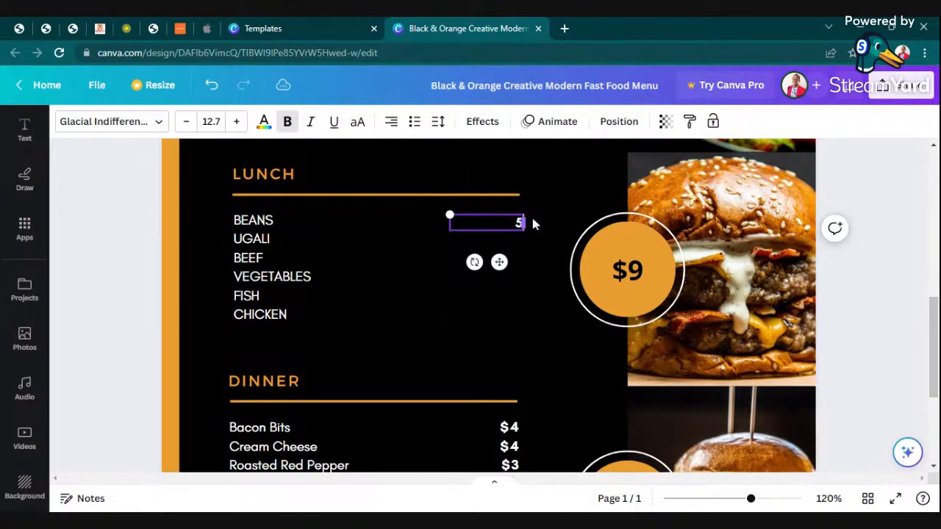
{"action": "key", "text": "Escape"}
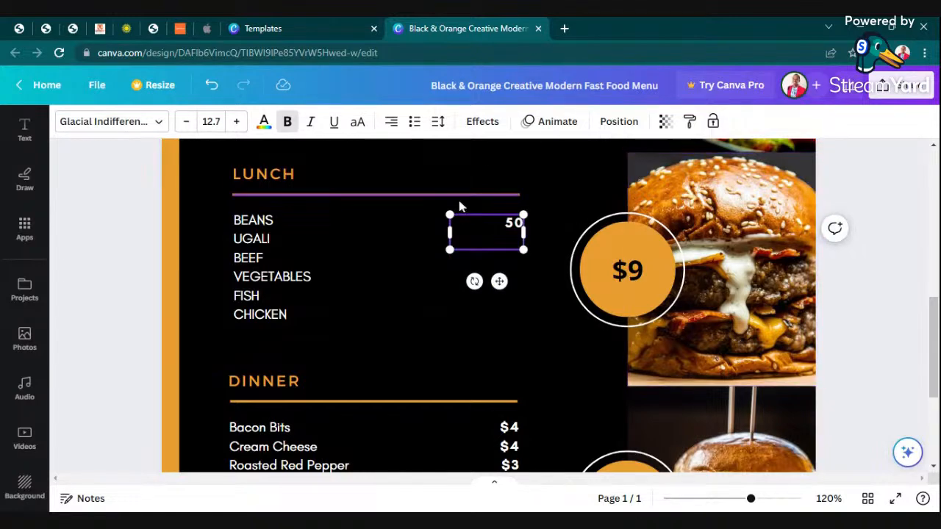
{"action": "key", "text": "Return"}
{"action": "type", "text": "50 "}
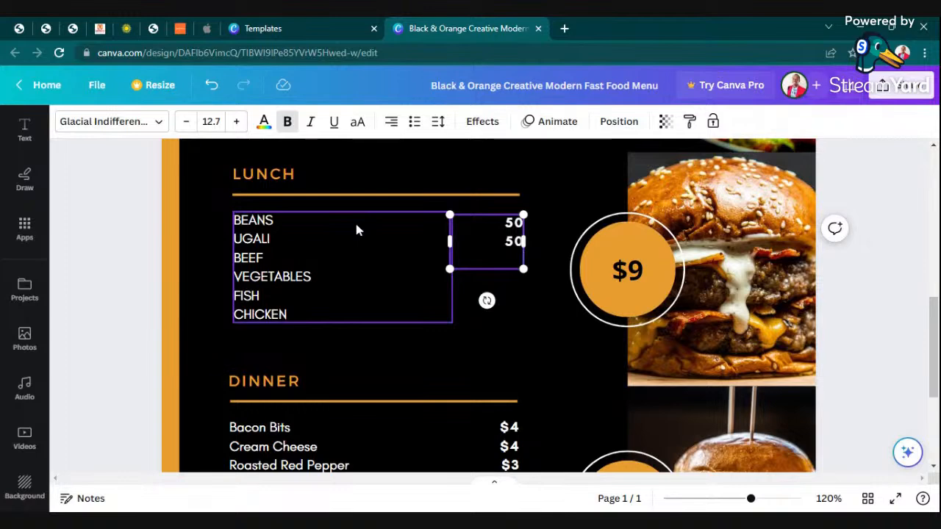
{"action": "type", "text": "150"}
{"action": "key", "text": "Escape"}
Add the remaining Lunch prices 50, 300 and 500 on their own lines.
{"action": "type", "text": "50"}
{"action": "key", "text": "Return"}
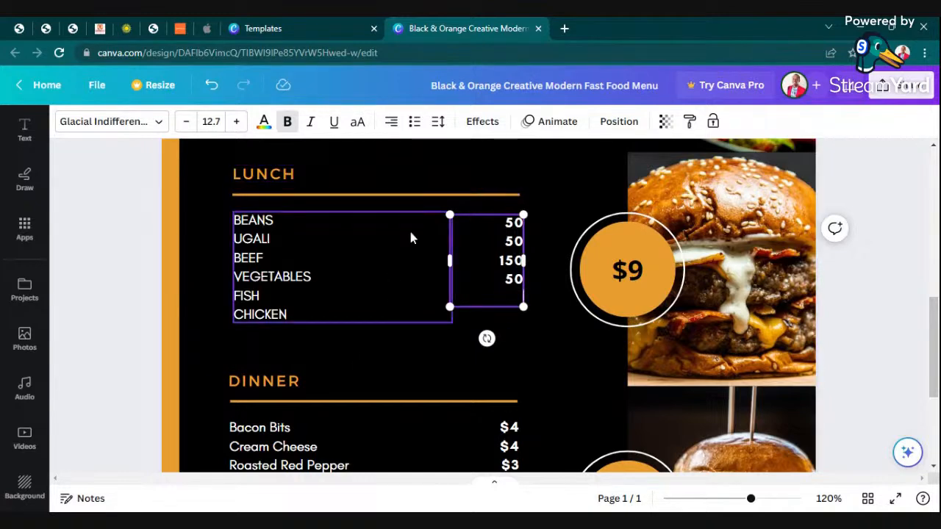
{"action": "type", "text": "1"}
{"action": "key", "text": "BackSpace"}
{"action": "type", "text": "300"}
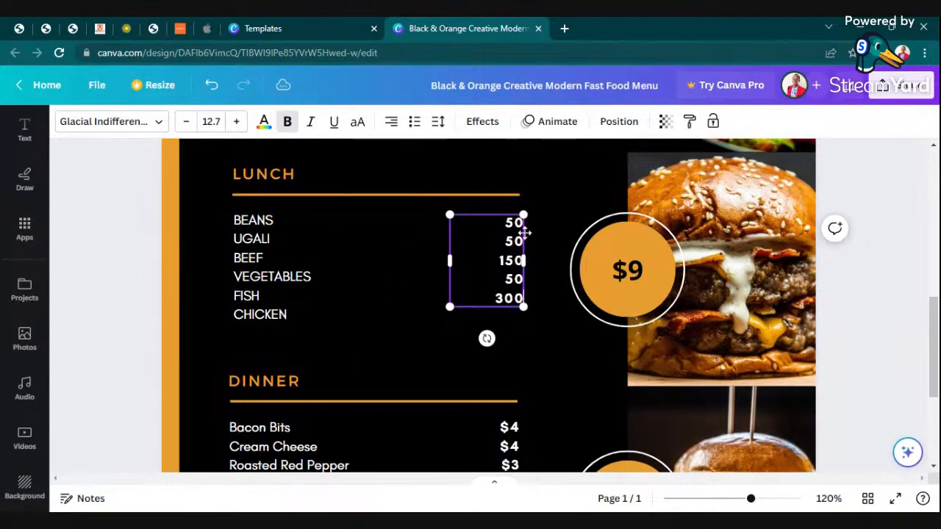
{"action": "key", "text": "Return"}
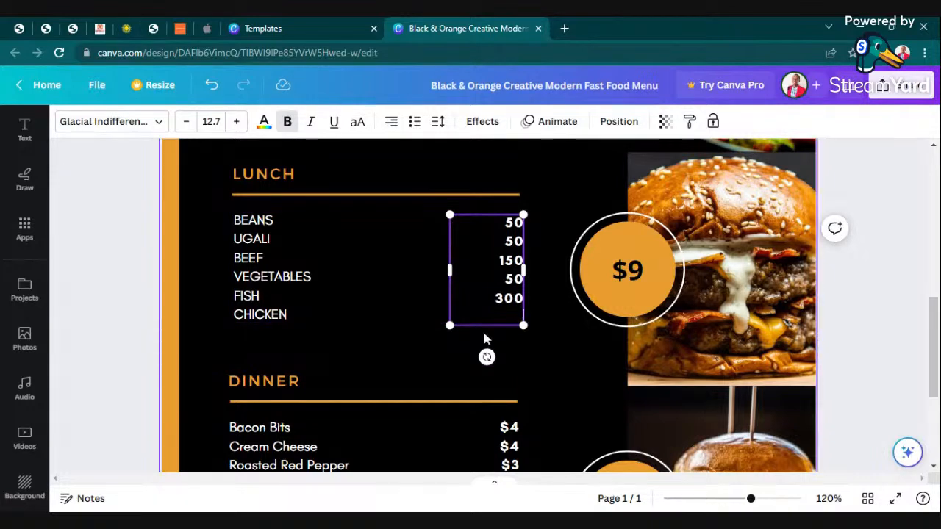
{"action": "type", "text": "500"}
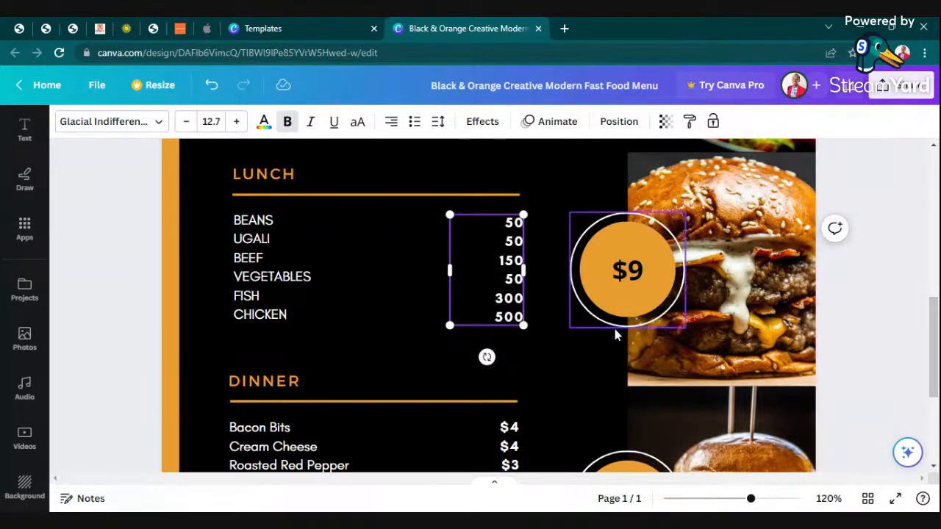
Delete the $9 badge's white ring, orange circle and leftover text boxes from the burger photo.
{"action": "left_click", "coordinate": [721, 331]}
{"action": "left_click", "coordinate": [639, 291]}
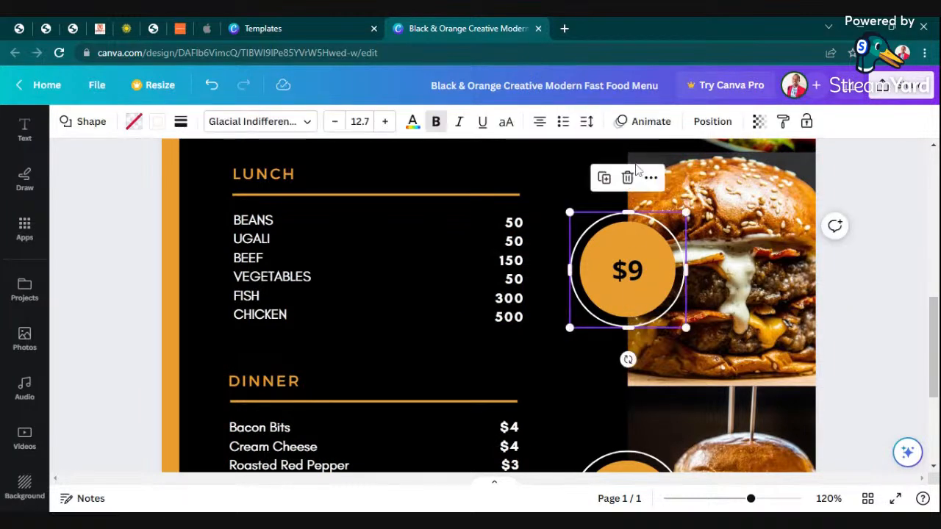
{"action": "left_click", "coordinate": [625, 178]}
{"action": "left_click", "coordinate": [622, 301]}
{"action": "left_click", "coordinate": [626, 187]}
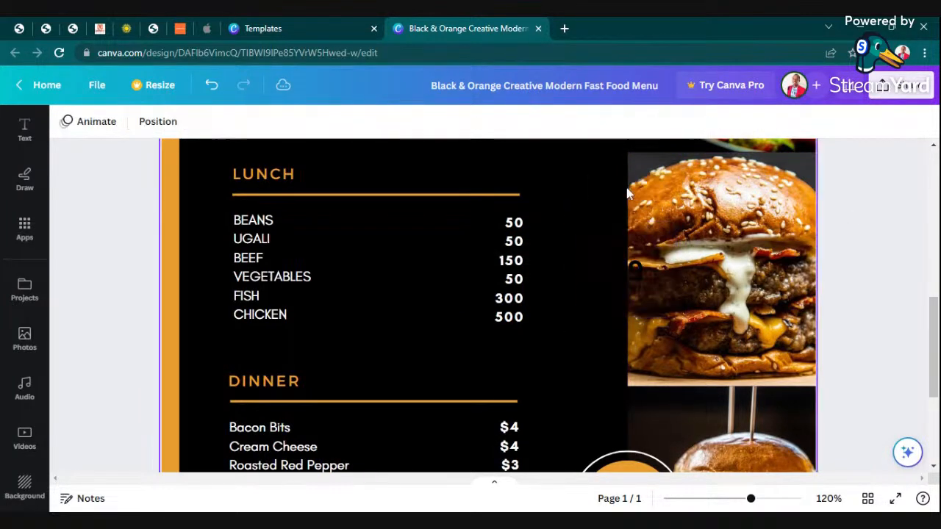
{"action": "left_click", "coordinate": [639, 279]}
{"action": "left_click", "coordinate": [631, 221]}
{"action": "scroll", "coordinate": [712, 356], "scroll_direction": "up", "scroll_amount": 2}
{"action": "left_click", "coordinate": [637, 179]}
{"action": "left_click", "coordinate": [625, 223]}
{"action": "scroll", "coordinate": [822, 330], "scroll_direction": "down", "scroll_amount": 4}
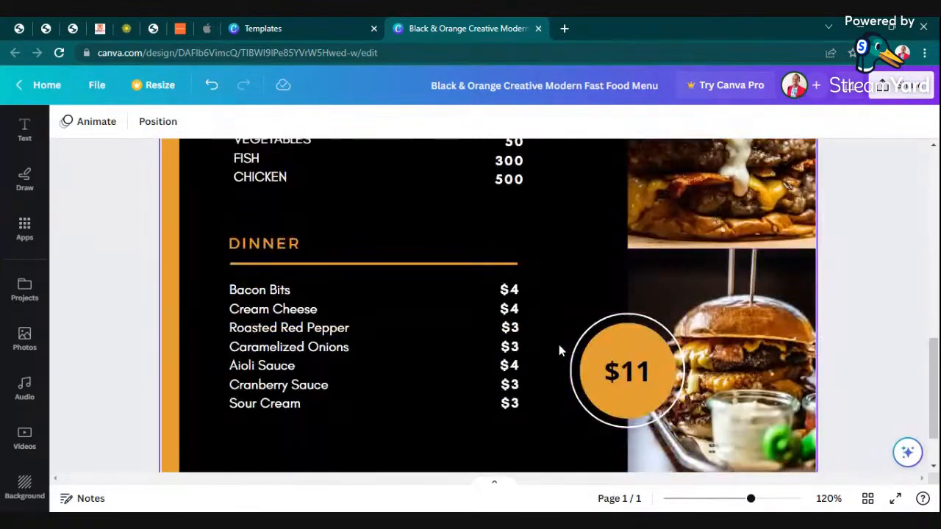
Delete the old Dinner item list, leaving the Lunch list in place.
{"action": "left_click", "coordinate": [304, 351]}
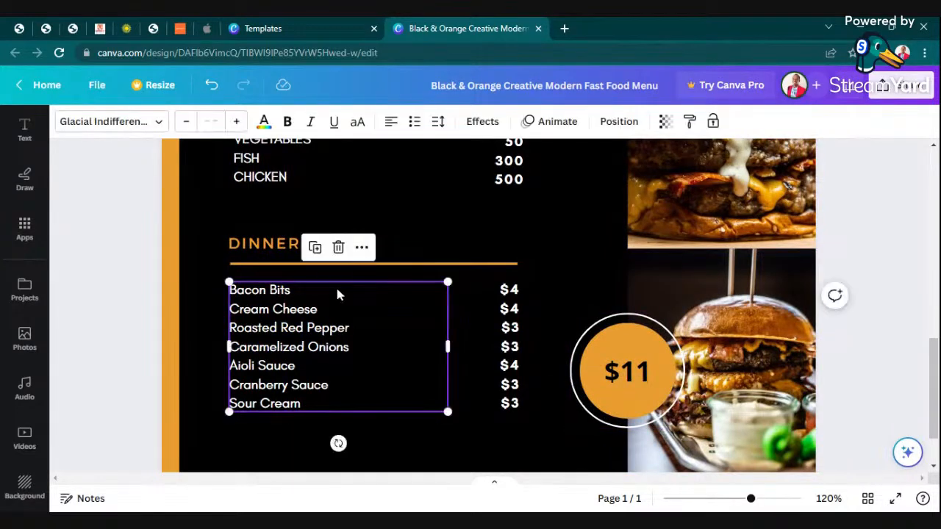
{"action": "scroll", "coordinate": [363, 341], "scroll_direction": "up", "scroll_amount": 2}
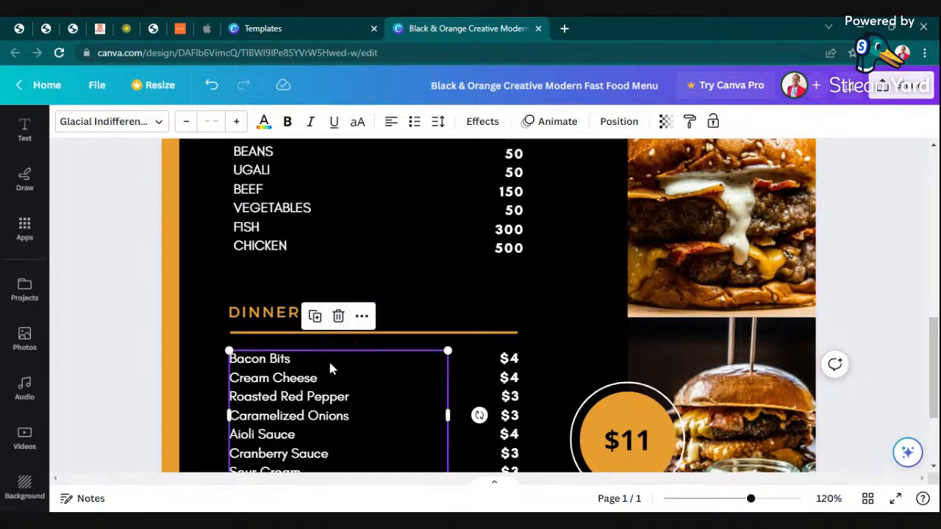
{"action": "left_click", "coordinate": [338, 317]}
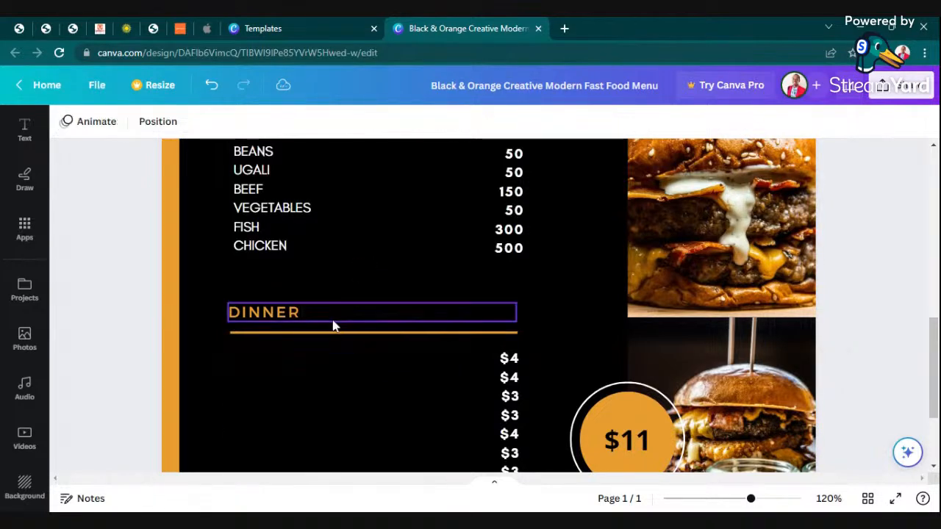
{"action": "left_click_drag", "start_coordinate": [272, 225], "coordinate": [273, 443]}
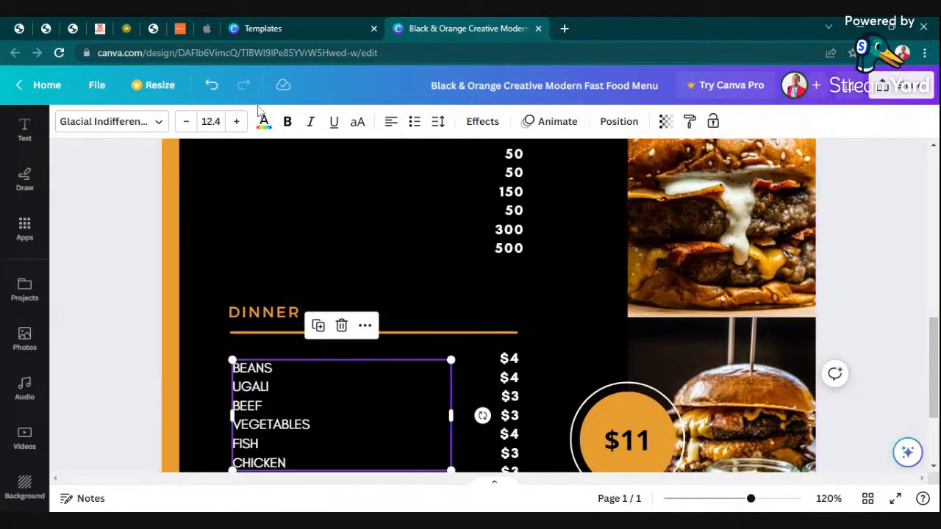
{"action": "left_click", "coordinate": [212, 85]}
Duplicate the Lunch item list and position the copy under the DINNER heading.
{"action": "right_click", "coordinate": [312, 198]}
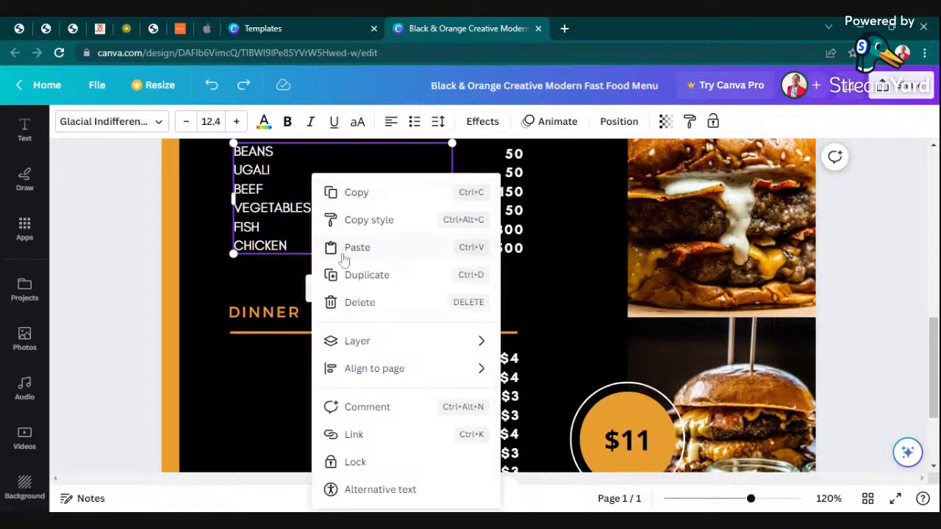
{"action": "left_click", "coordinate": [369, 277]}
{"action": "left_click_drag", "start_coordinate": [322, 235], "coordinate": [303, 430]}
{"action": "scroll", "coordinate": [411, 291], "scroll_direction": "up", "scroll_amount": 2}
{"action": "scroll", "coordinate": [440, 287], "scroll_direction": "down", "scroll_amount": 1}
{"action": "scroll", "coordinate": [411, 308], "scroll_direction": "down", "scroll_amount": 3}
{"action": "left_click_drag", "start_coordinate": [304, 363], "coordinate": [300, 357]}
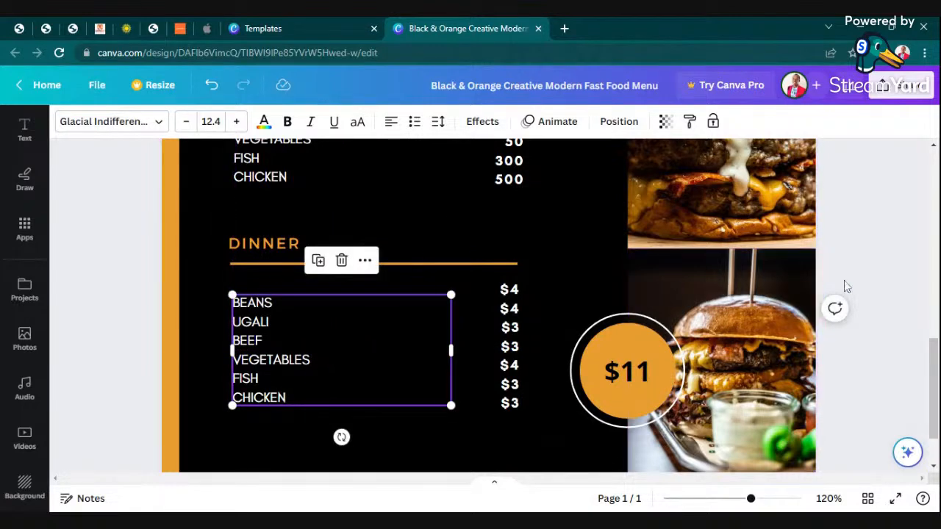
{"action": "left_click", "coordinate": [882, 281]}
Replace the Dinner prices with a duplicate of the Lunch prices column, 50 to 500.
{"action": "left_click", "coordinate": [515, 357]}
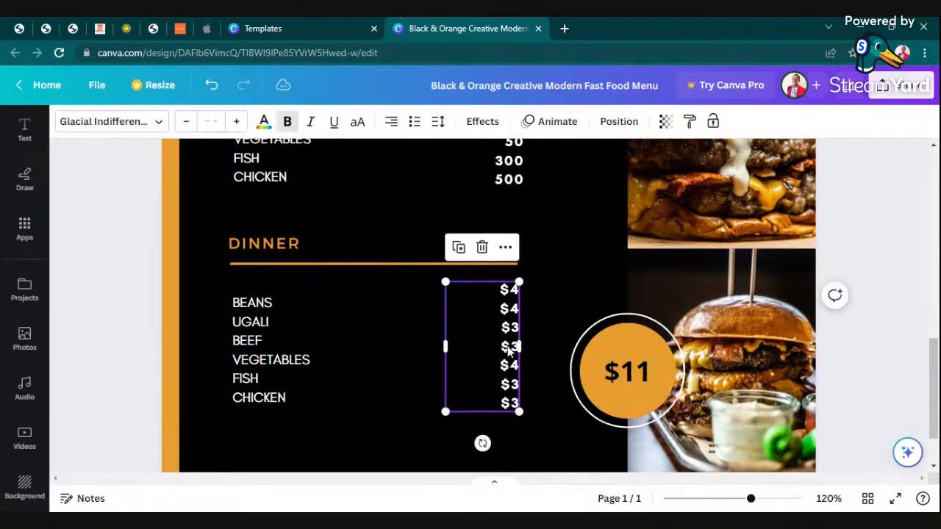
{"action": "left_click", "coordinate": [485, 246]}
{"action": "right_click", "coordinate": [504, 175]}
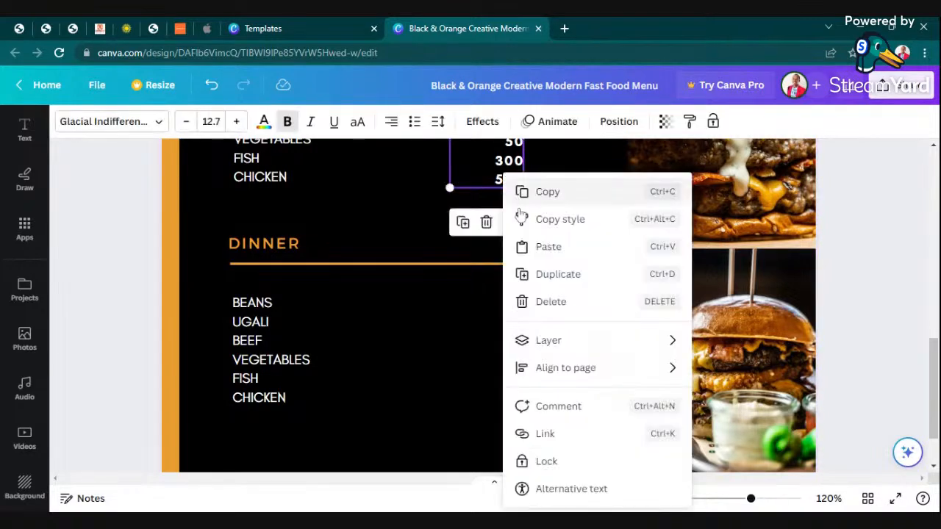
{"action": "left_click", "coordinate": [541, 274]}
{"action": "left_click_drag", "start_coordinate": [503, 180], "coordinate": [486, 379]}
{"action": "left_click", "coordinate": [886, 312]}
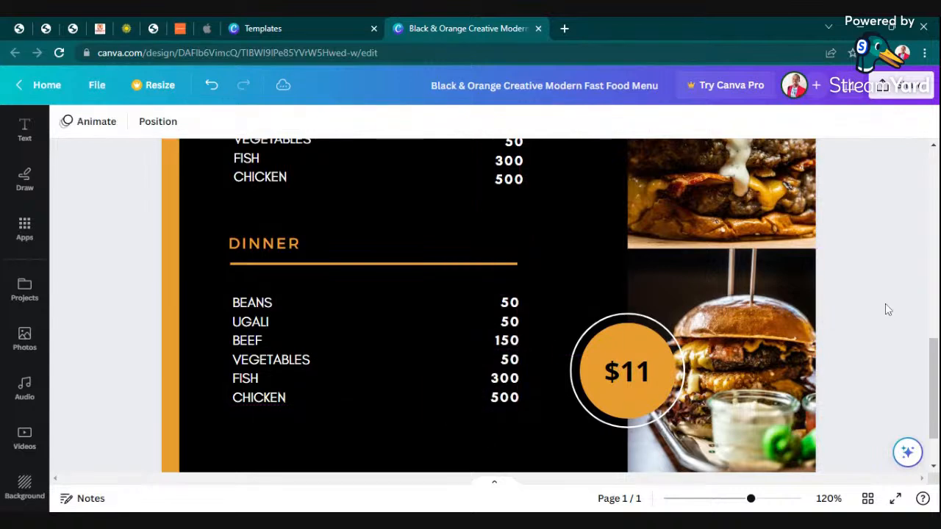
Delete the $11 badge's white ring and orange circle from the burger photo.
{"action": "left_click", "coordinate": [648, 383]}
{"action": "left_click", "coordinate": [627, 278]}
{"action": "left_click", "coordinate": [631, 341]}
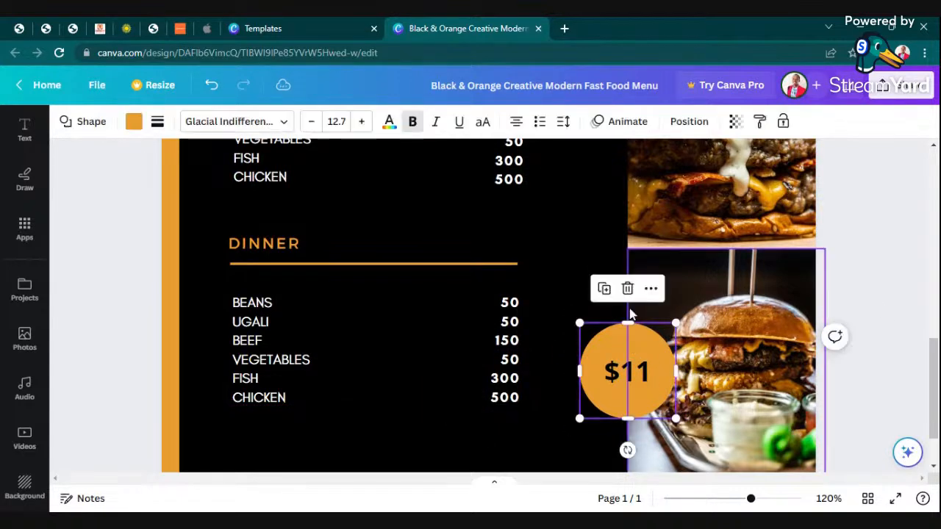
{"action": "left_click", "coordinate": [629, 289]}
{"action": "left_click_drag", "start_coordinate": [750, 499], "coordinate": [718, 499]}
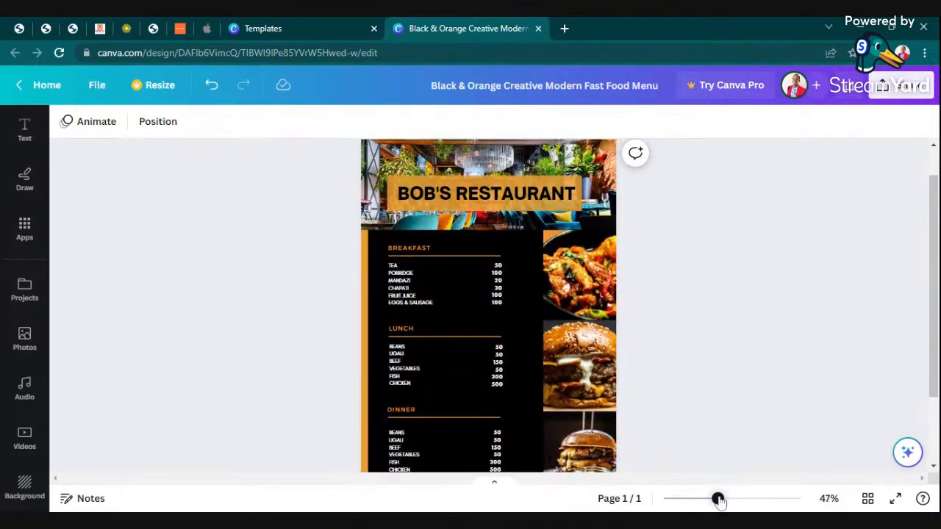
Zoom the page from 47% to 76% and scroll through the Breakfast, Lunch and Dinner lists.
{"action": "scroll", "coordinate": [739, 382], "scroll_direction": "down", "scroll_amount": 2}
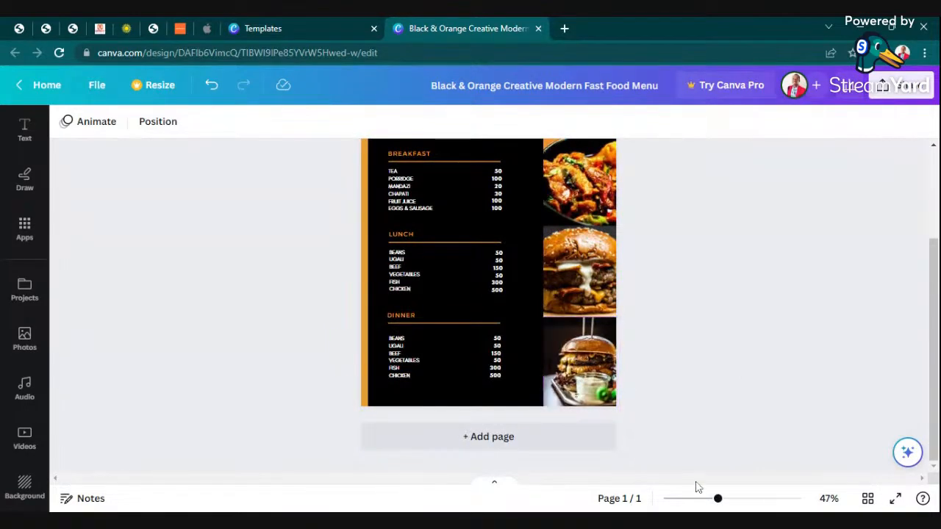
{"action": "left_click_drag", "start_coordinate": [718, 500], "coordinate": [736, 500]}
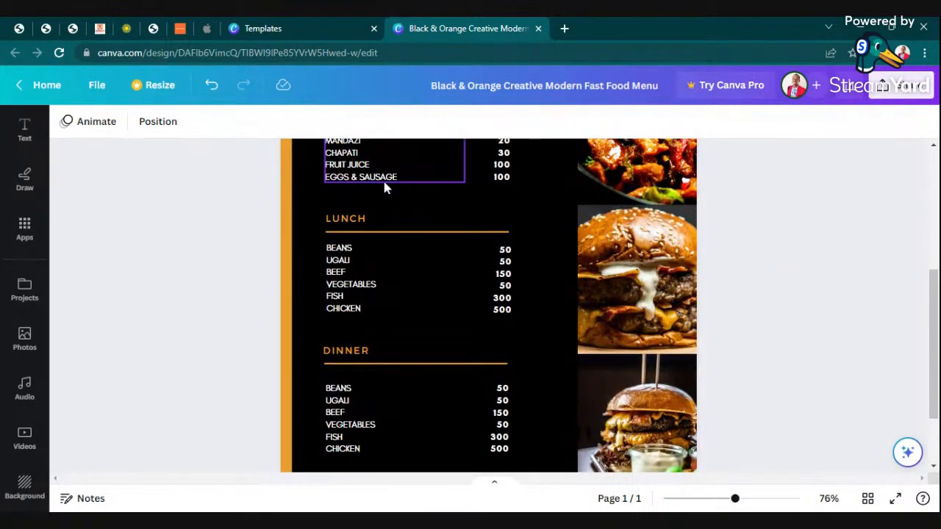
{"action": "scroll", "coordinate": [384, 187], "scroll_direction": "up", "scroll_amount": 2}
{"action": "scroll", "coordinate": [355, 292], "scroll_direction": "down", "scroll_amount": 2}
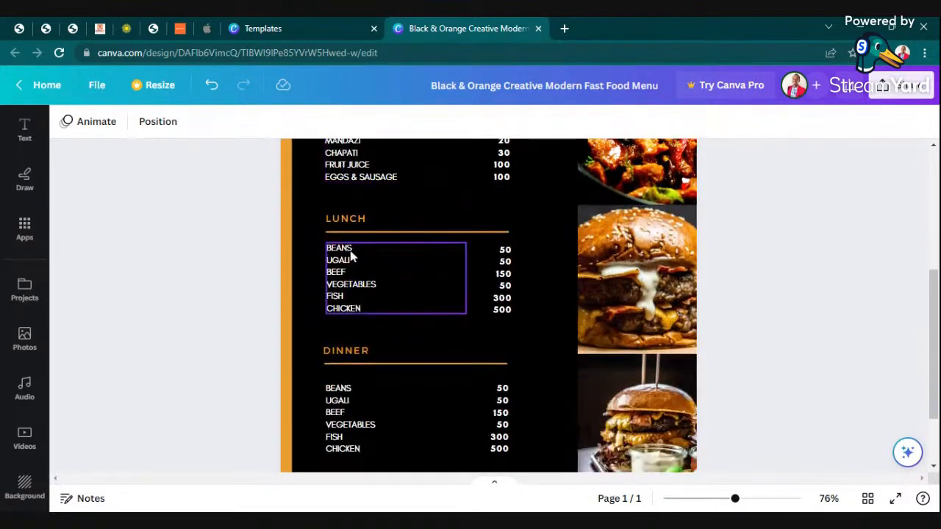
{"action": "scroll", "coordinate": [362, 267], "scroll_direction": "up", "scroll_amount": 1}
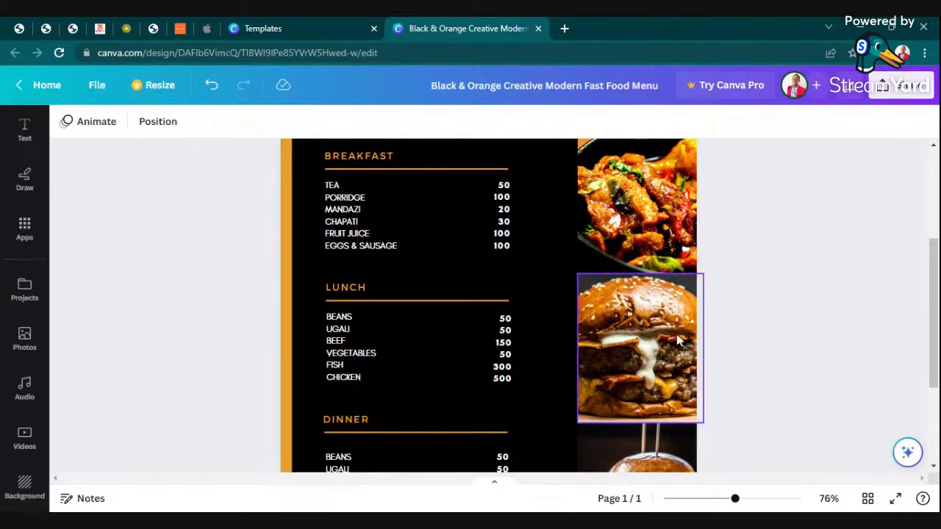
{"action": "scroll", "coordinate": [806, 353], "scroll_direction": "down", "scroll_amount": 2}
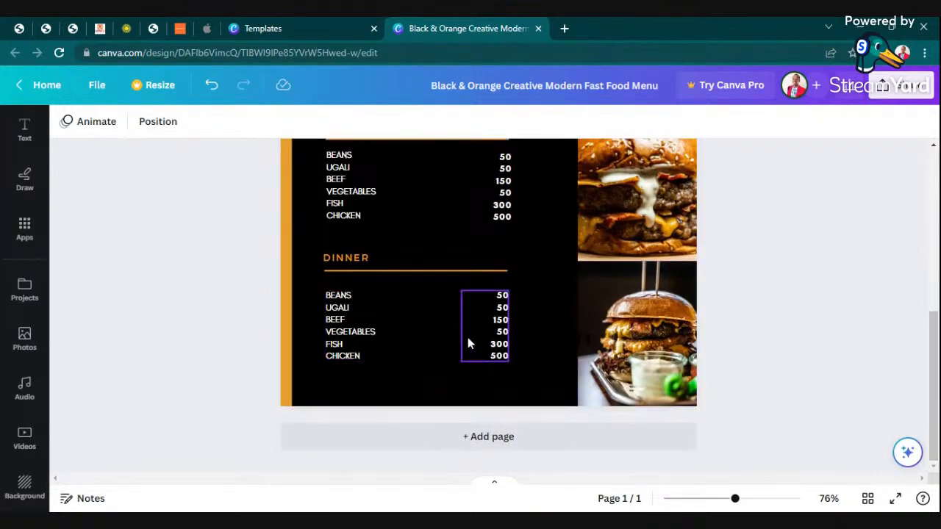
Delete the stray empty text box beside the burger photo.
{"action": "left_click", "coordinate": [577, 338]}
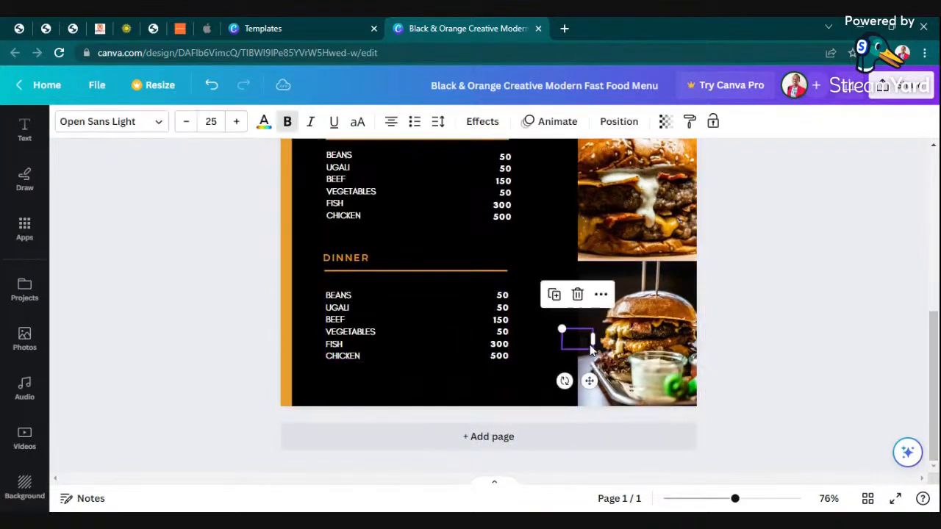
{"action": "left_click", "coordinate": [577, 294]}
{"action": "scroll", "coordinate": [456, 373], "scroll_direction": "up", "scroll_amount": 5}
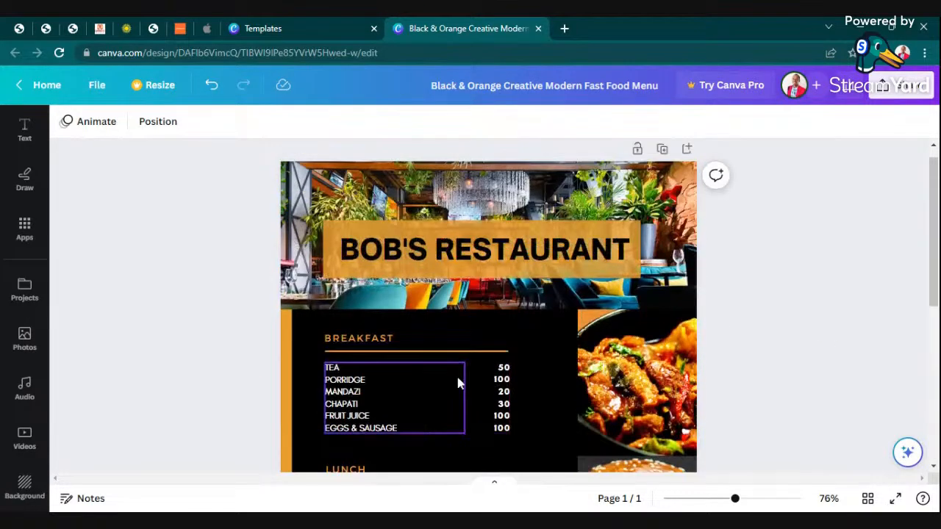
Duplicate the BOB'S RESTAURANT title, shrink the copy and place it under Dinner's Chicken row.
{"action": "left_click", "coordinate": [463, 261]}
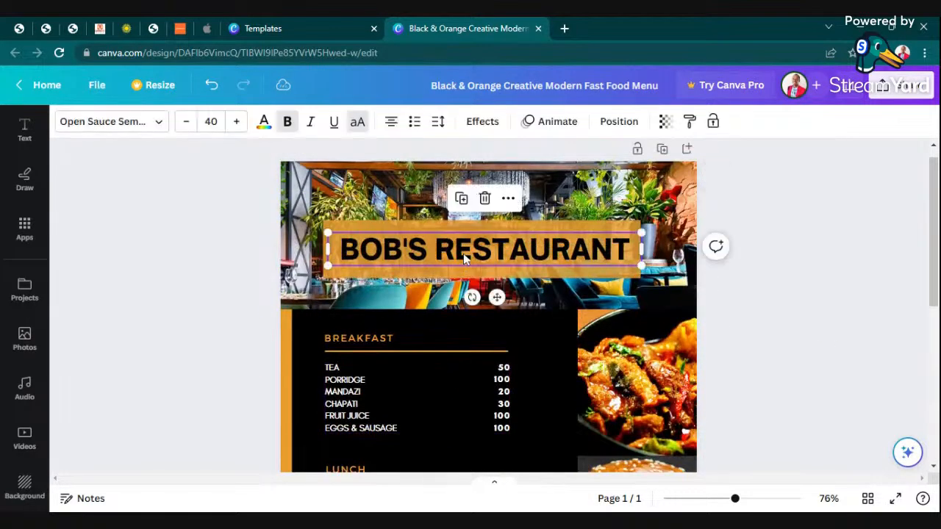
{"action": "left_click", "coordinate": [463, 200]}
{"action": "left_click_drag", "start_coordinate": [470, 249], "coordinate": [470, 434]}
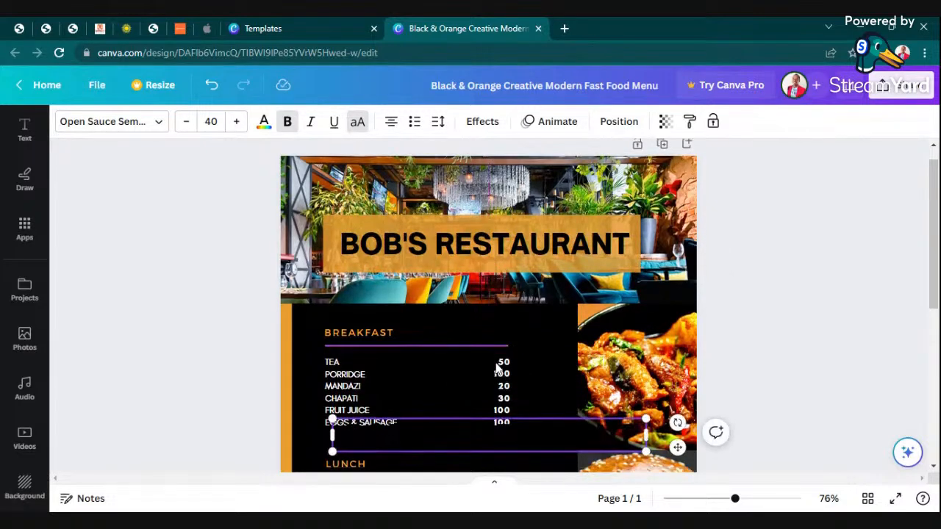
{"action": "scroll", "coordinate": [496, 368], "scroll_direction": "down", "scroll_amount": 4}
{"action": "left_click_drag", "start_coordinate": [454, 176], "coordinate": [419, 463]}
{"action": "left_click_drag", "start_coordinate": [609, 464], "coordinate": [533, 456]}
{"action": "left_click", "coordinate": [809, 367]}
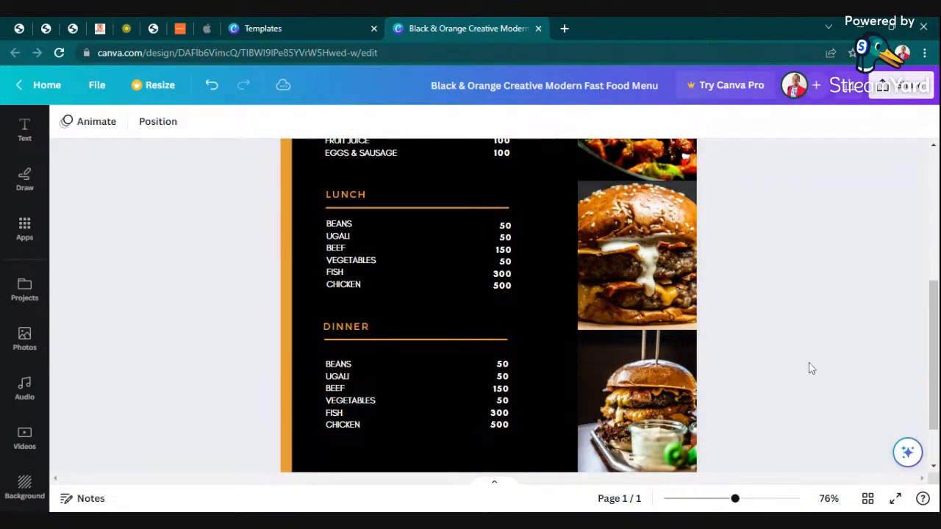
{"action": "left_click", "coordinate": [444, 460]}
{"action": "left_click_drag", "start_coordinate": [443, 458], "coordinate": [446, 453]}
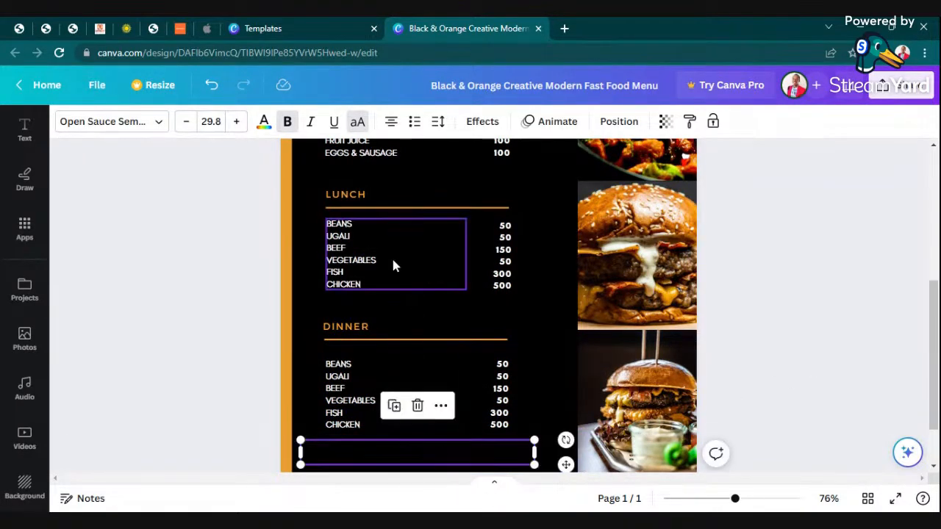
Make the copied title white and replace its text with 'CALL:' plus the restaurant's phone number.
{"action": "left_click", "coordinate": [265, 122]}
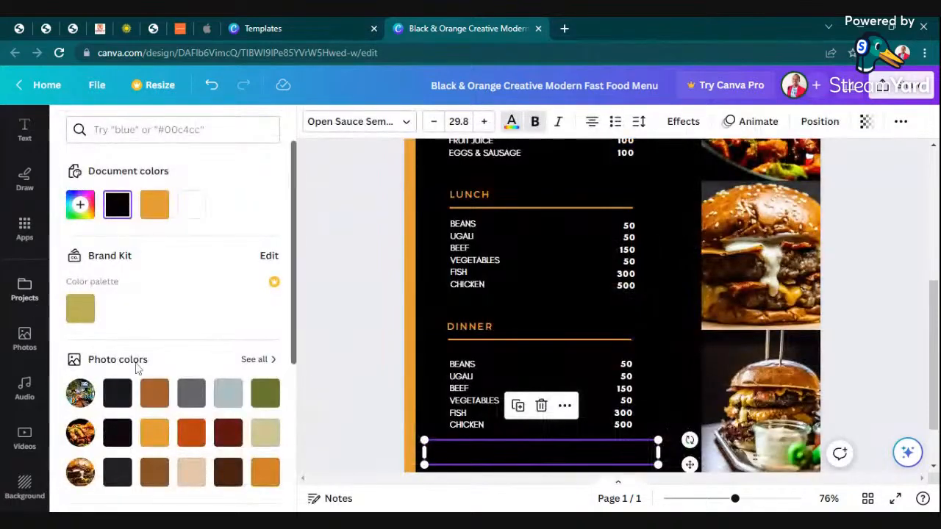
{"action": "left_click", "coordinate": [190, 218]}
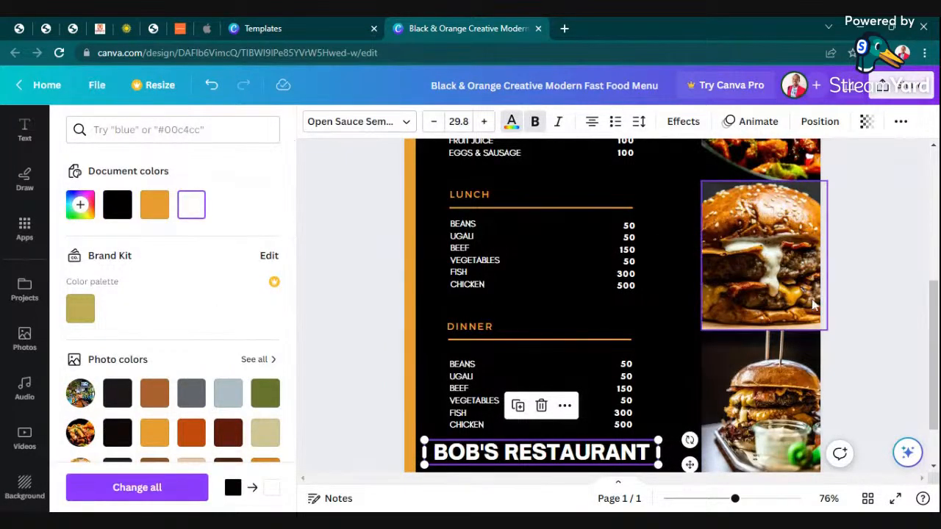
{"action": "double_click", "coordinate": [652, 456]}
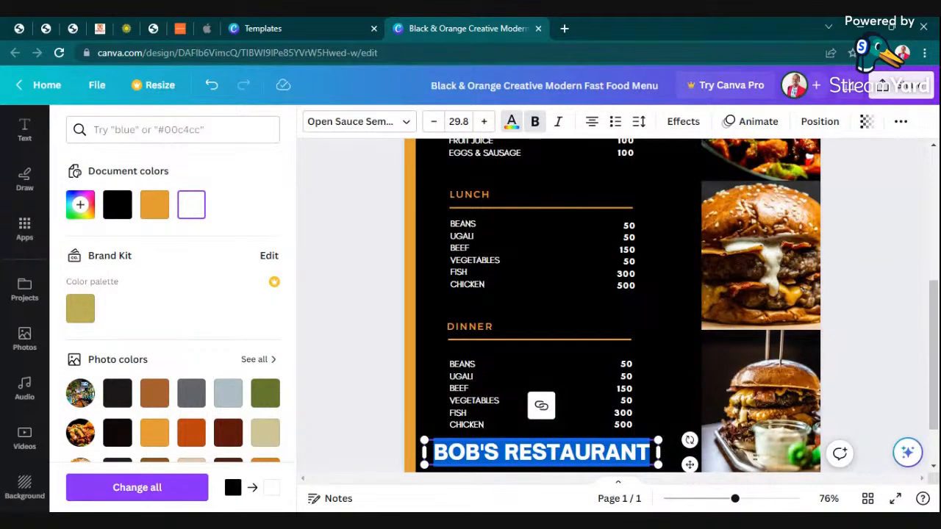
{"action": "type", "text": "CALL:"}
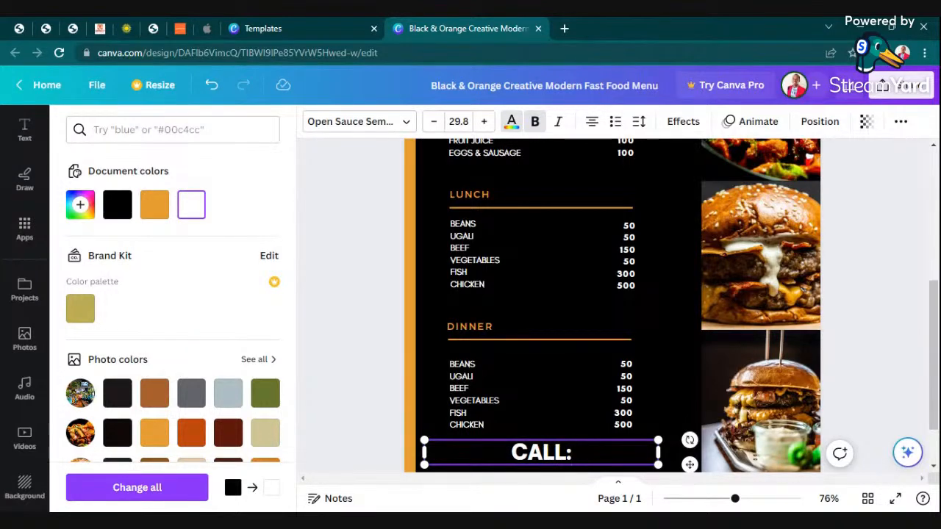
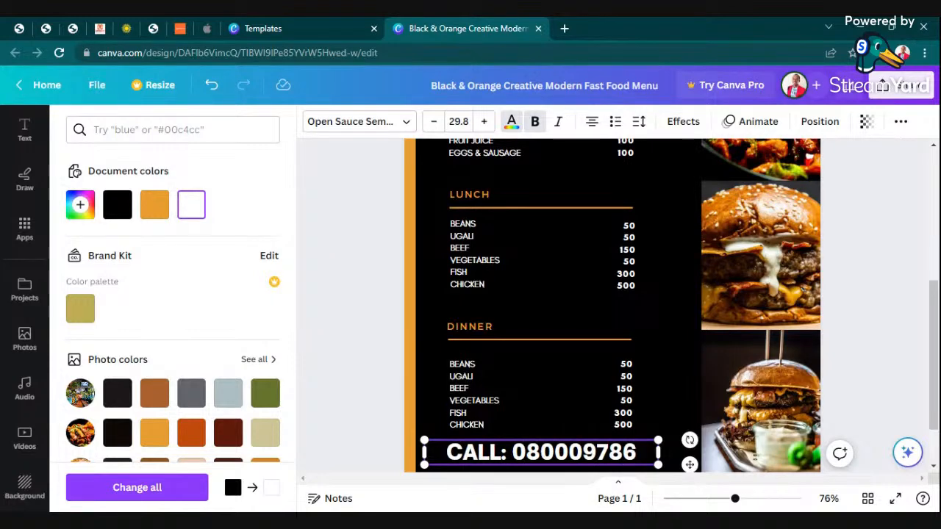
{"action": "left_click", "coordinate": [867, 273]}
{"action": "left_click", "coordinate": [825, 278]}
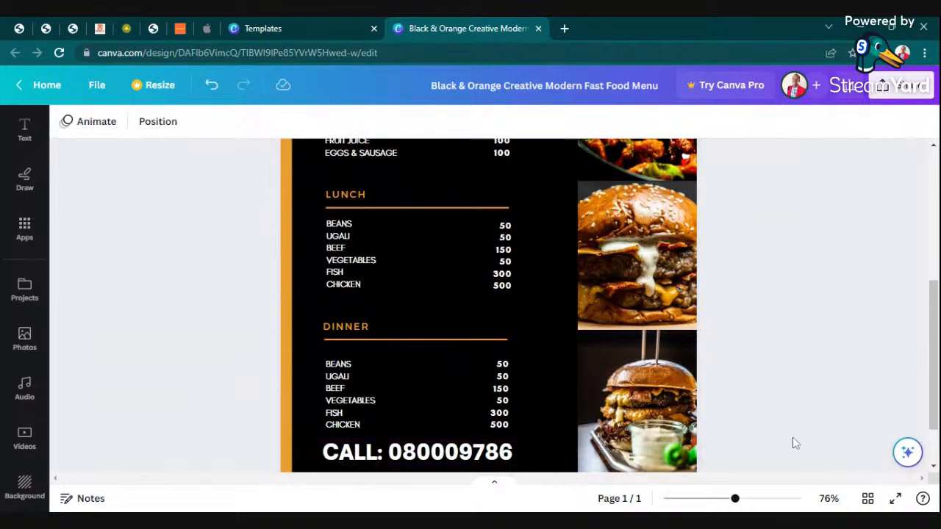
Scroll and zoom from 102% down to about 49% to review the finished menu and CALL line.
{"action": "scroll", "coordinate": [770, 403], "scroll_direction": "up", "scroll_amount": 4}
{"action": "scroll", "coordinate": [838, 363], "scroll_direction": "down", "scroll_amount": 4}
{"action": "scroll", "coordinate": [840, 365], "scroll_direction": "up", "scroll_amount": 4}
{"action": "scroll", "coordinate": [844, 315], "scroll_direction": "down", "scroll_amount": 4}
{"action": "scroll", "coordinate": [709, 295], "scroll_direction": "up", "scroll_amount": 4}
{"action": "left_click_drag", "start_coordinate": [735, 500], "coordinate": [745, 500]}
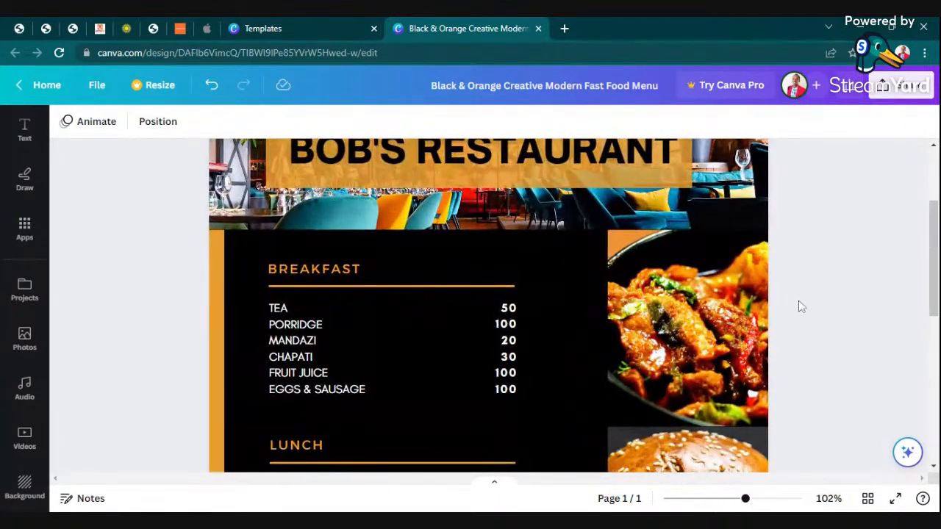
{"action": "scroll", "coordinate": [801, 306], "scroll_direction": "down", "scroll_amount": 4}
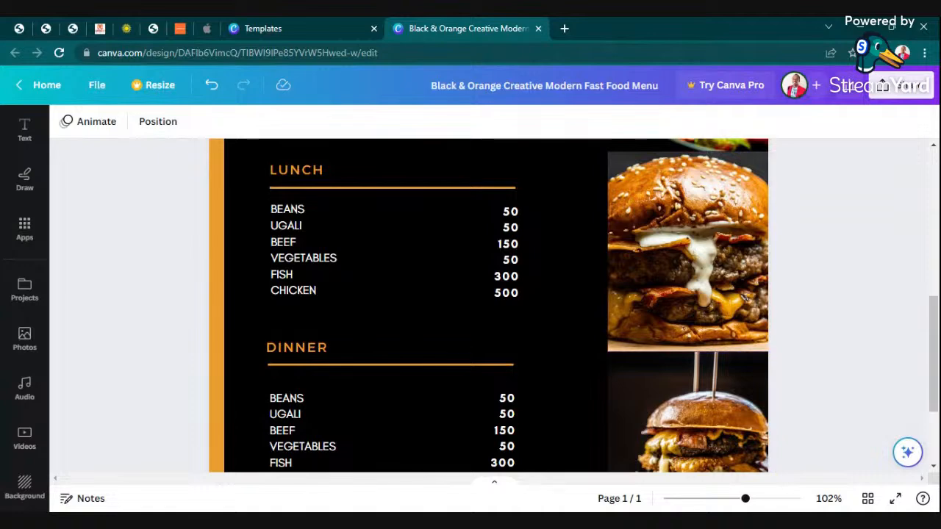
{"action": "left_click_drag", "start_coordinate": [744, 500], "coordinate": [718, 500]}
{"action": "scroll", "coordinate": [699, 384], "scroll_direction": "up", "scroll_amount": 3}
{"action": "scroll", "coordinate": [678, 371], "scroll_direction": "down", "scroll_amount": 2}
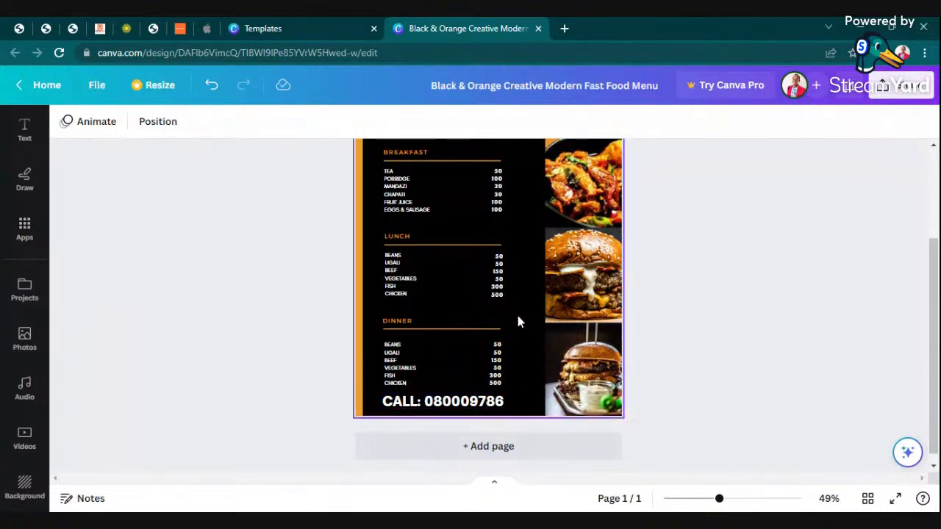
Select the bottom burger photo and search the photo library for FISH.
{"action": "left_click", "coordinate": [588, 378]}
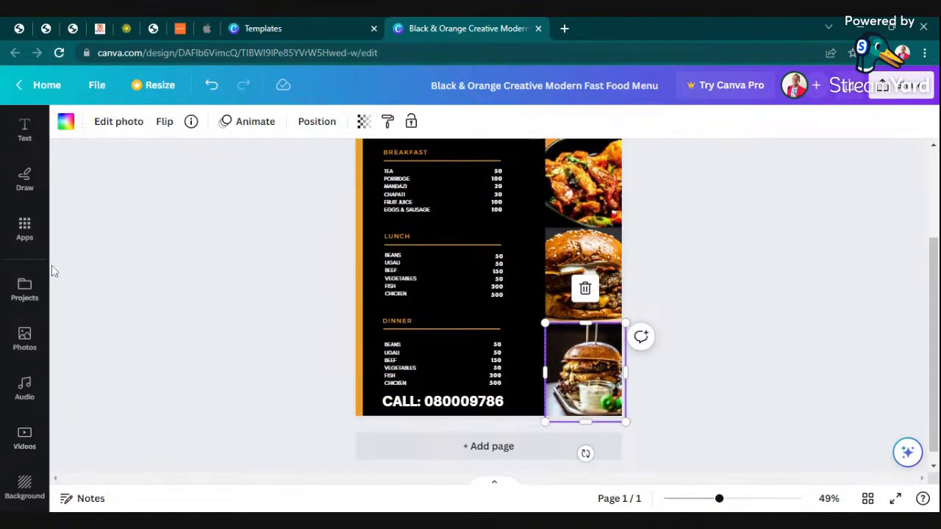
{"action": "left_click", "coordinate": [21, 345]}
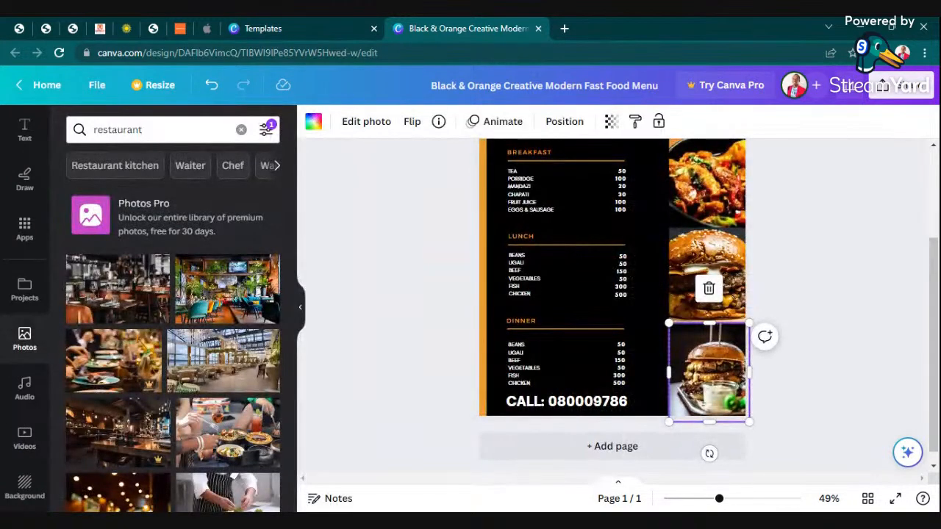
{"action": "left_click", "coordinate": [241, 130]}
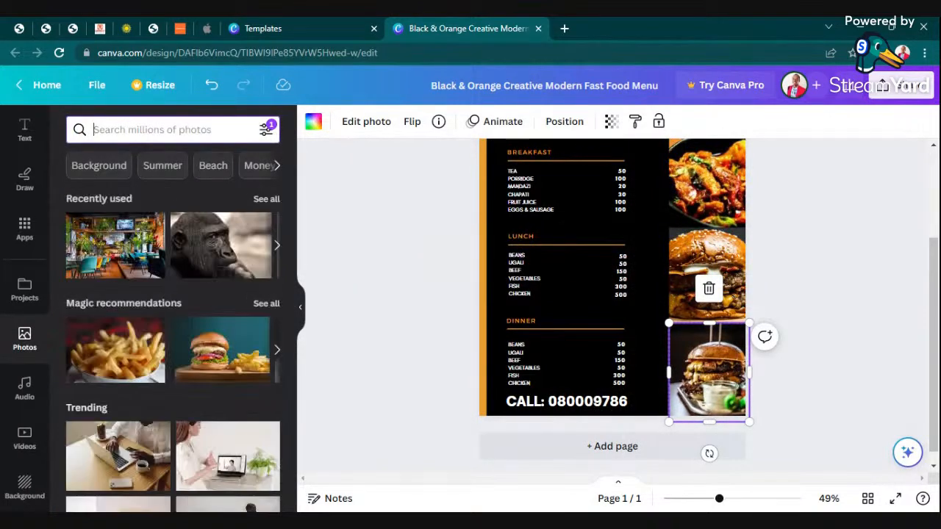
{"action": "type", "text": "FISH"}
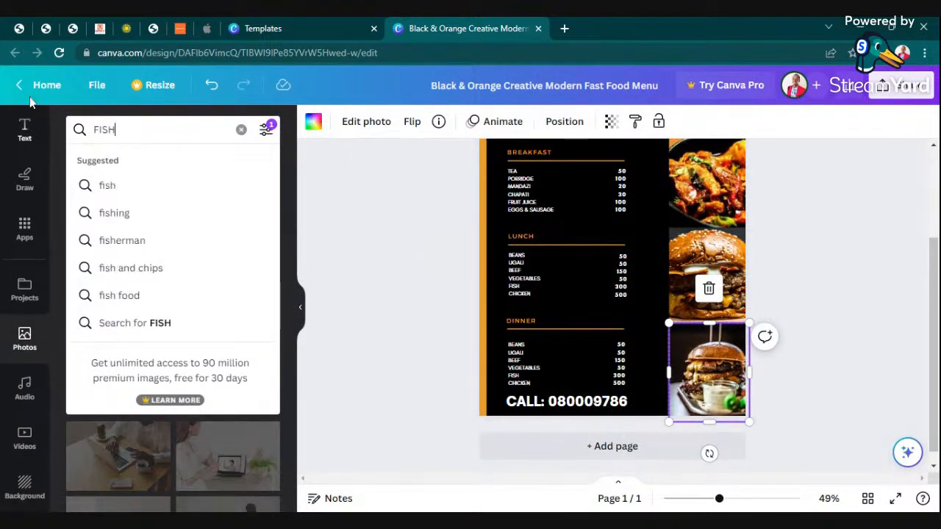
{"action": "left_click", "coordinate": [121, 295]}
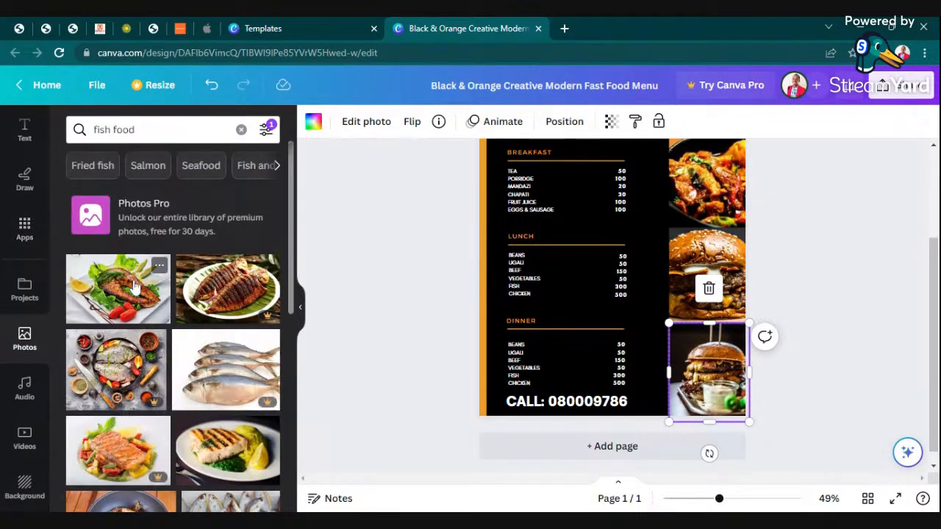
Limit the fish photo results to vertical orientation and browse them.
{"action": "left_click", "coordinate": [266, 130]}
{"action": "left_click", "coordinate": [190, 328]}
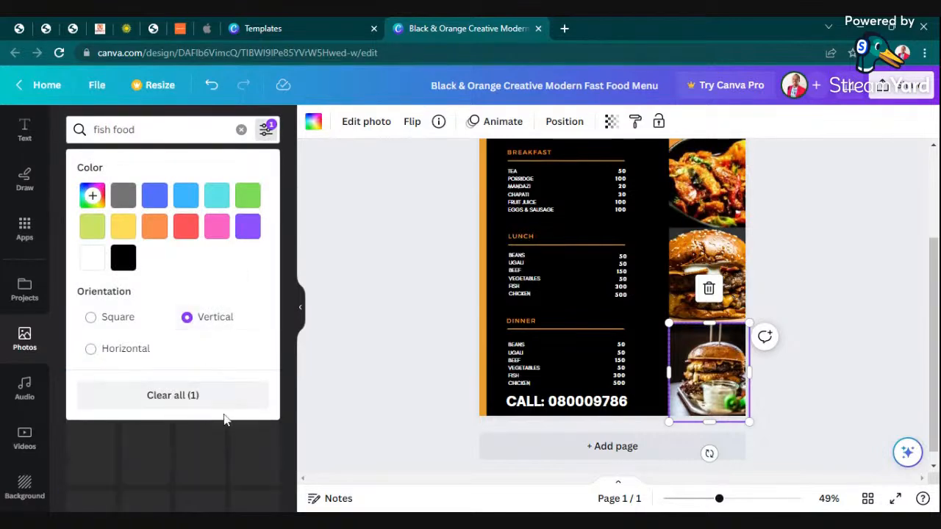
{"action": "left_click", "coordinate": [466, 345]}
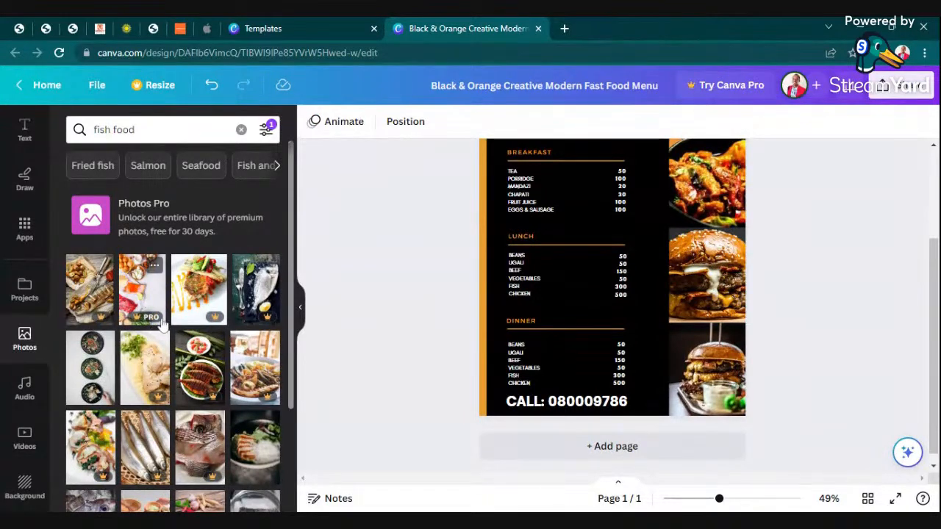
{"action": "scroll", "coordinate": [166, 352], "scroll_direction": "down", "scroll_amount": 3}
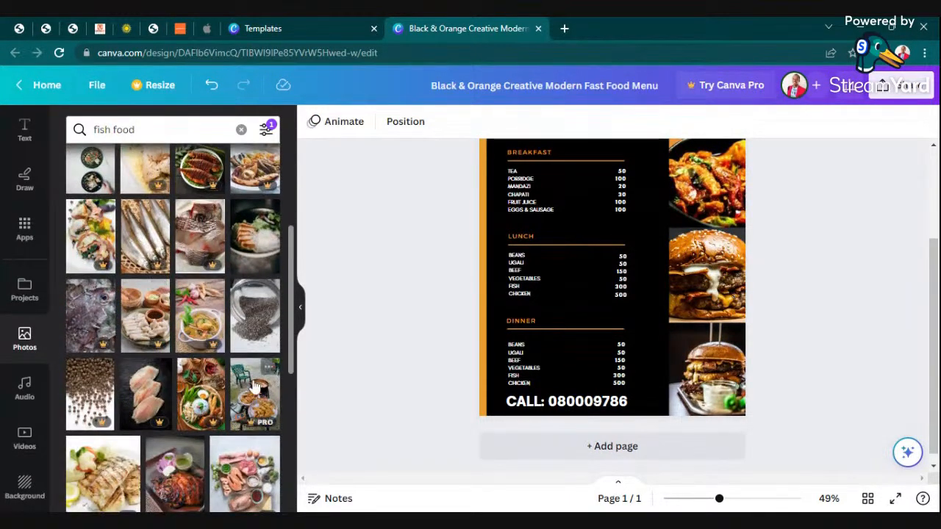
{"action": "scroll", "coordinate": [279, 323], "scroll_direction": "down", "scroll_amount": 2}
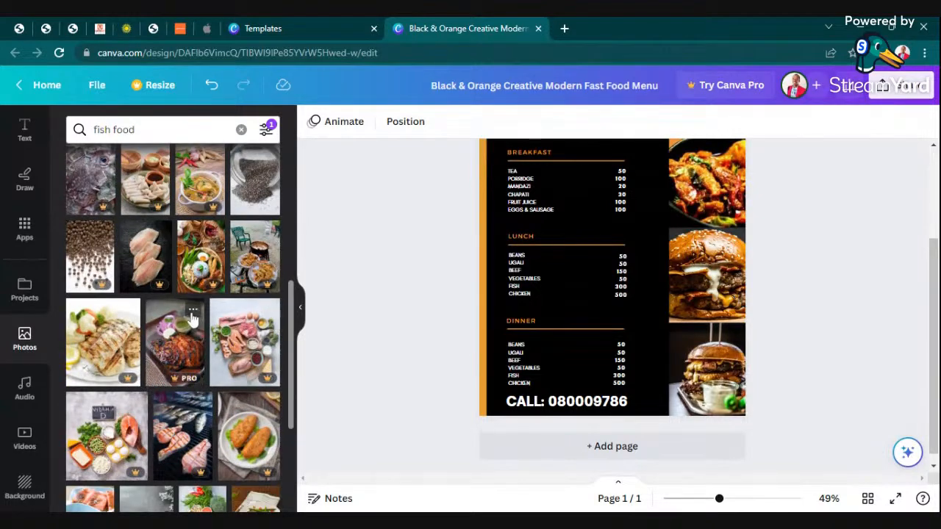
{"action": "scroll", "coordinate": [187, 320], "scroll_direction": "down", "scroll_amount": 2}
{"action": "scroll", "coordinate": [191, 355], "scroll_direction": "down", "scroll_amount": 5}
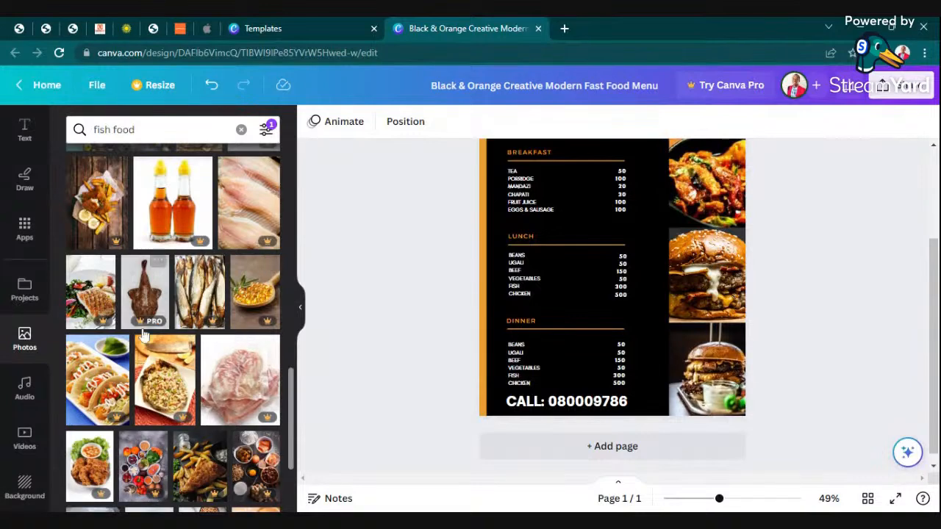
{"action": "scroll", "coordinate": [169, 365], "scroll_direction": "down", "scroll_amount": 2}
{"action": "scroll", "coordinate": [173, 378], "scroll_direction": "down", "scroll_amount": 4}
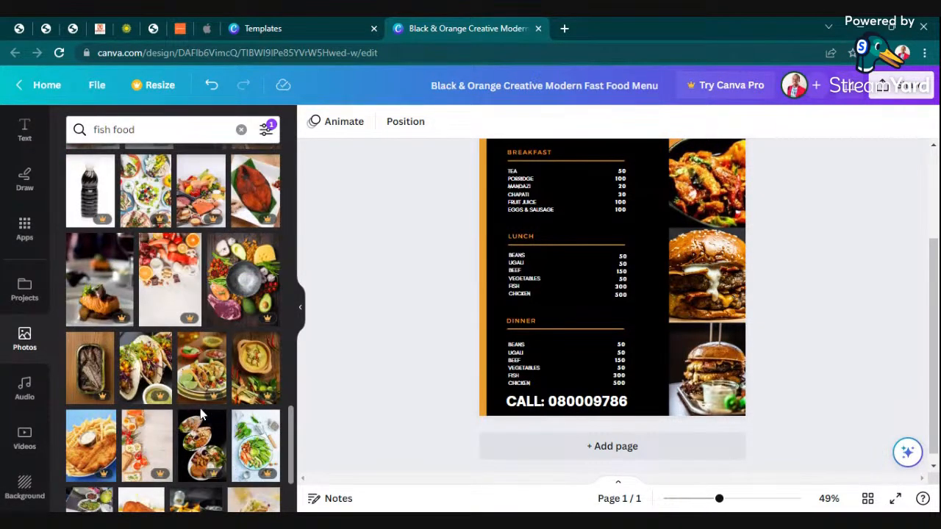
{"action": "scroll", "coordinate": [225, 408], "scroll_direction": "up", "scroll_amount": 10}
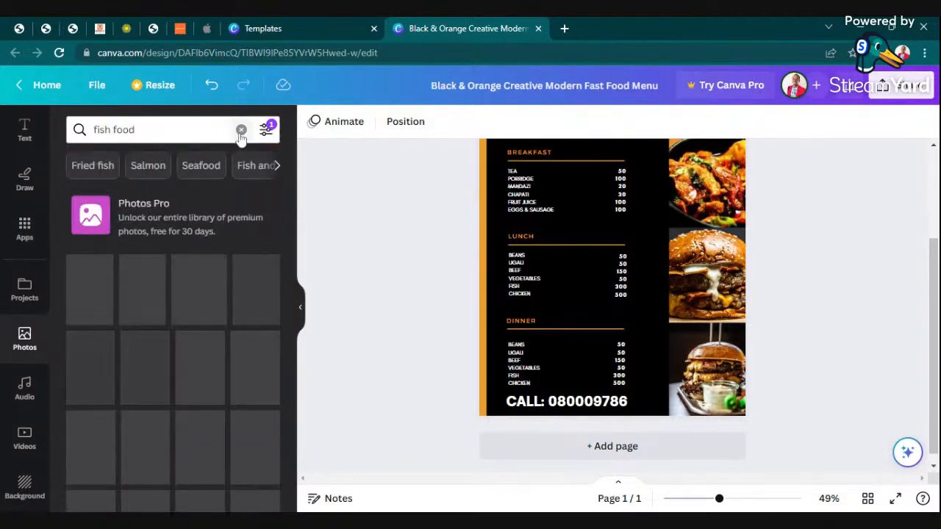
Remove the vertical filter and drop the grilled fish photo onto the bottom-right frame.
{"action": "left_click", "coordinate": [265, 129]}
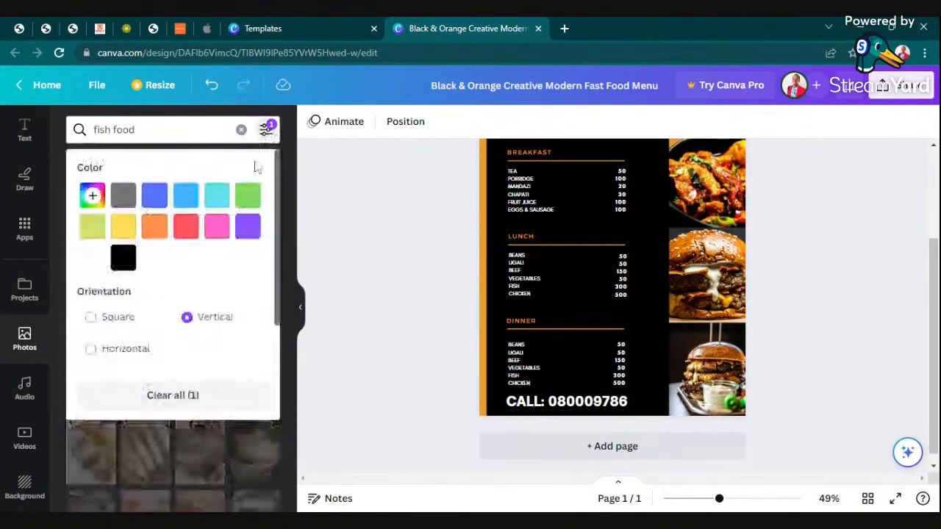
{"action": "left_click", "coordinate": [171, 394]}
{"action": "left_click", "coordinate": [355, 292]}
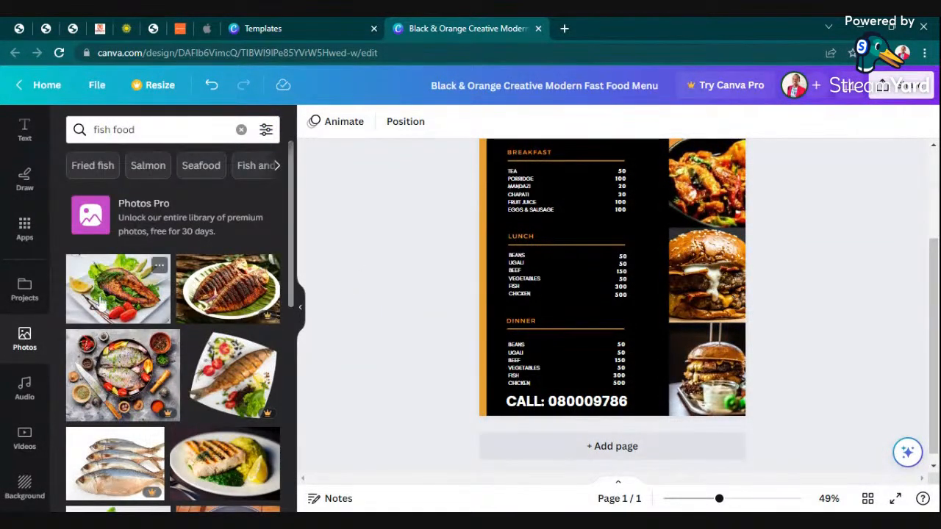
{"action": "left_click_drag", "start_coordinate": [103, 294], "coordinate": [710, 371]}
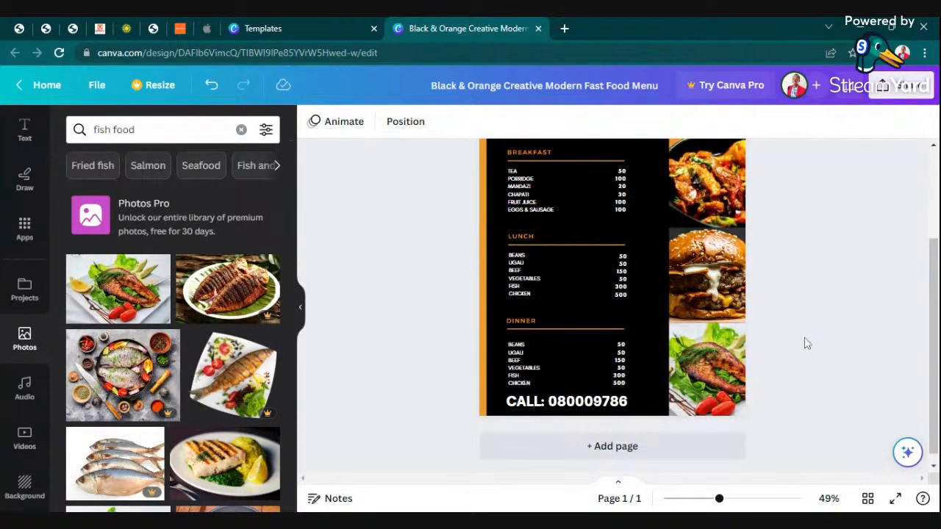
{"action": "left_click_drag", "start_coordinate": [720, 500], "coordinate": [766, 507]}
{"action": "scroll", "coordinate": [741, 365], "scroll_direction": "down", "scroll_amount": 3}
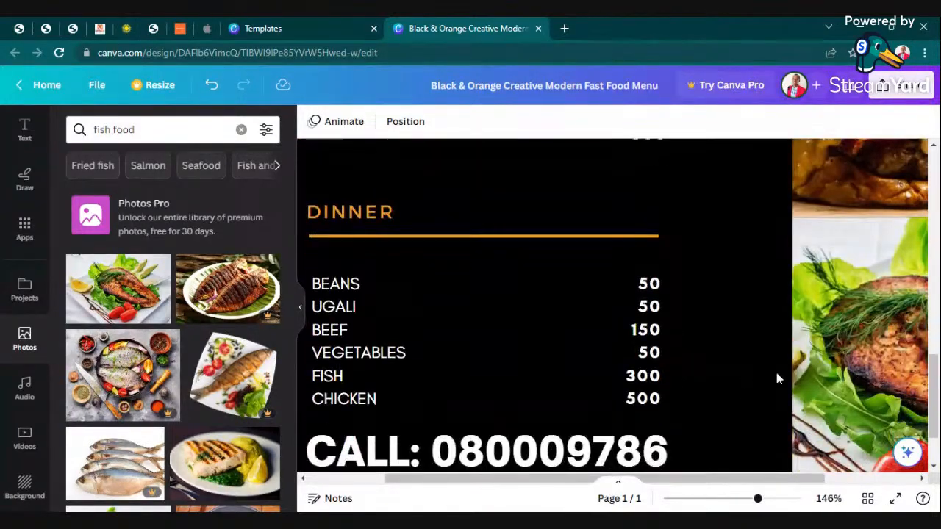
{"action": "left_click_drag", "start_coordinate": [710, 479], "coordinate": [682, 487]}
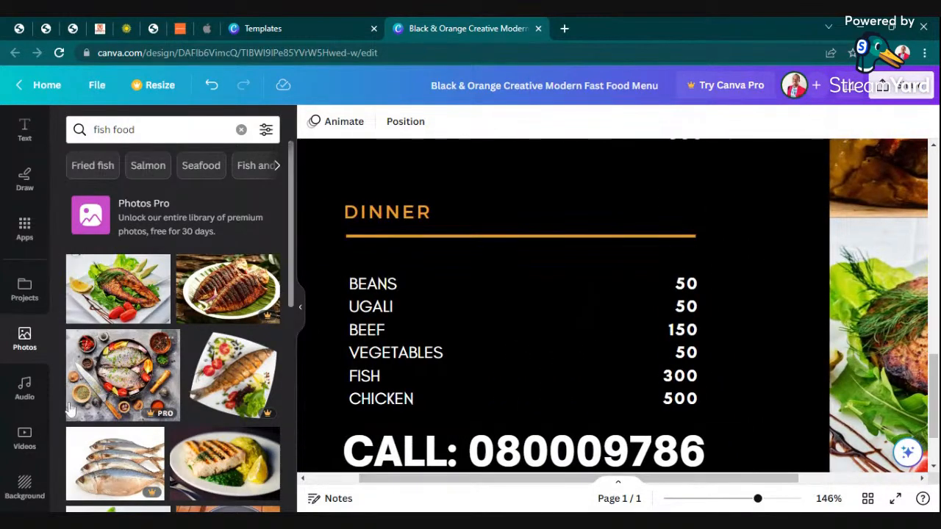
{"action": "scroll", "coordinate": [222, 399], "scroll_direction": "down", "scroll_amount": 5}
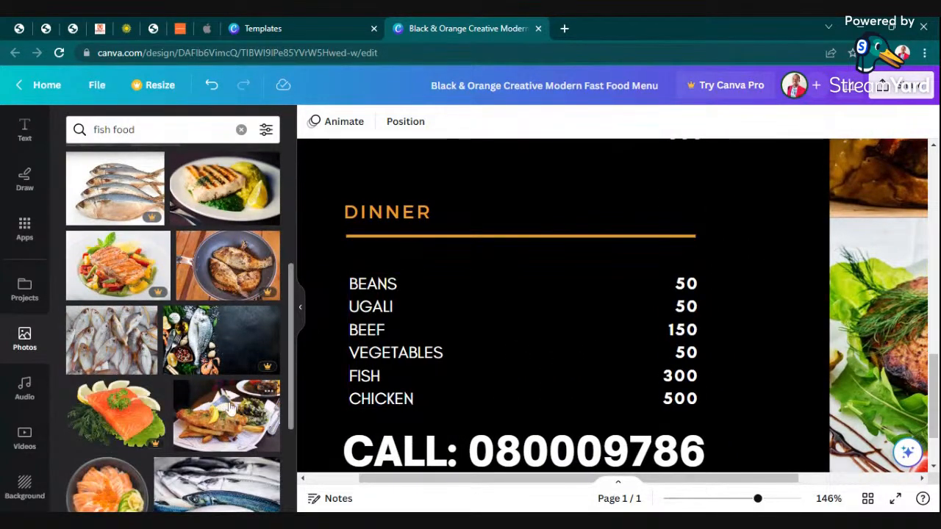
{"action": "scroll", "coordinate": [234, 401], "scroll_direction": "down", "scroll_amount": 3}
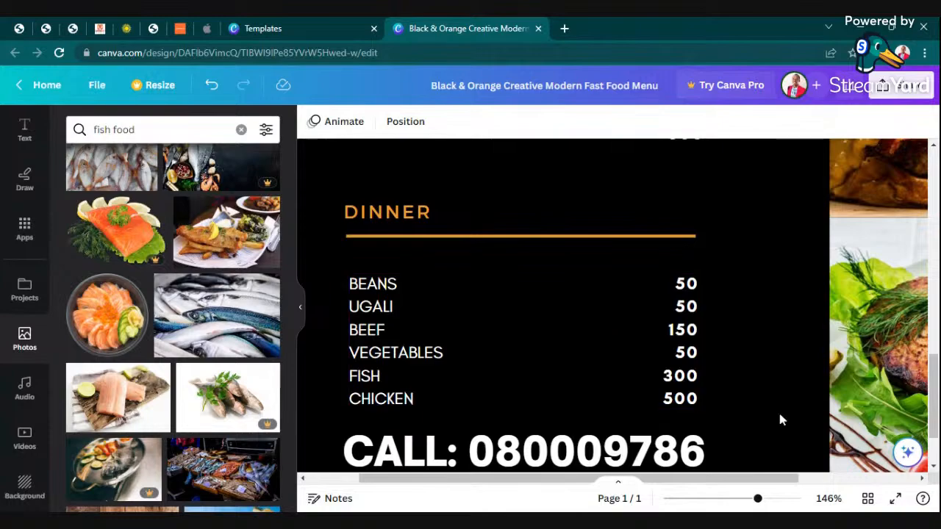
{"action": "left_click_drag", "start_coordinate": [757, 498], "coordinate": [734, 498]}
Select the top menu photo and search photos for chicken wings.
{"action": "scroll", "coordinate": [808, 287], "scroll_direction": "up", "scroll_amount": 3}
{"action": "left_click", "coordinate": [812, 345]}
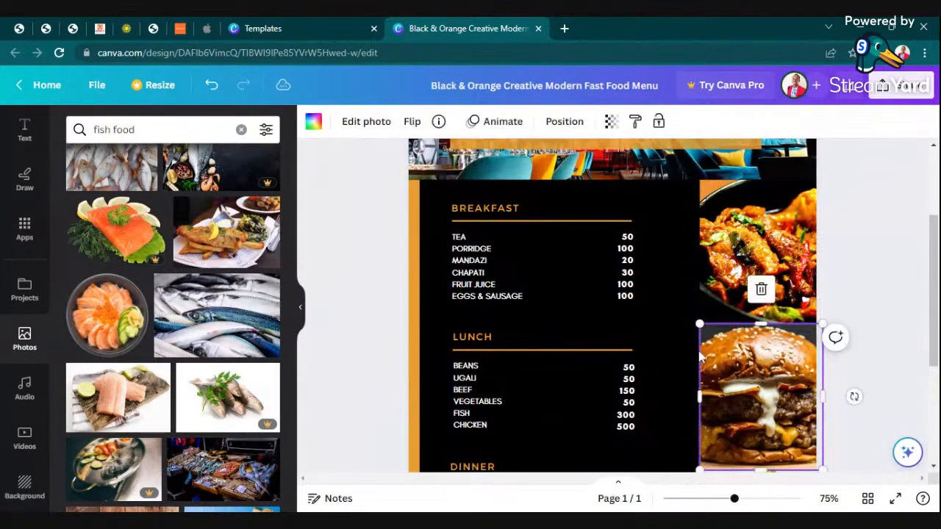
{"action": "left_click", "coordinate": [241, 131]}
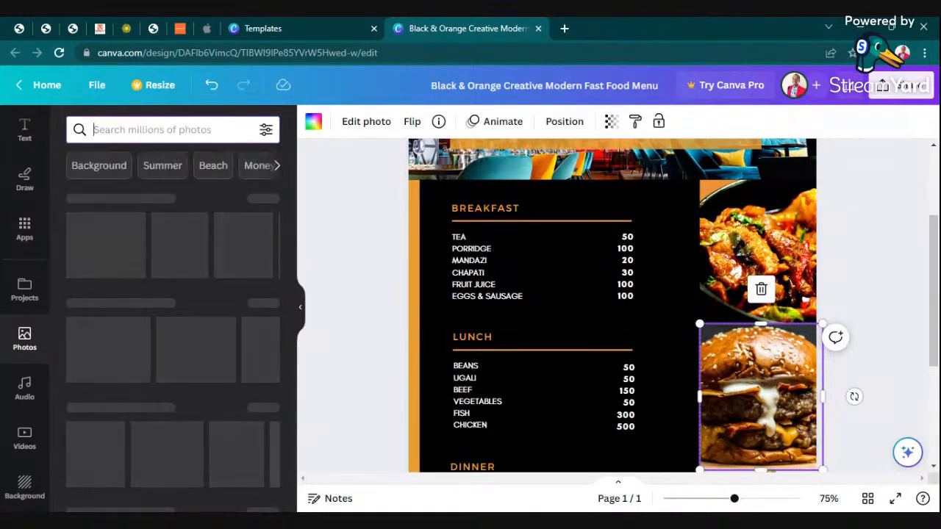
{"action": "type", "text": "CHI"}
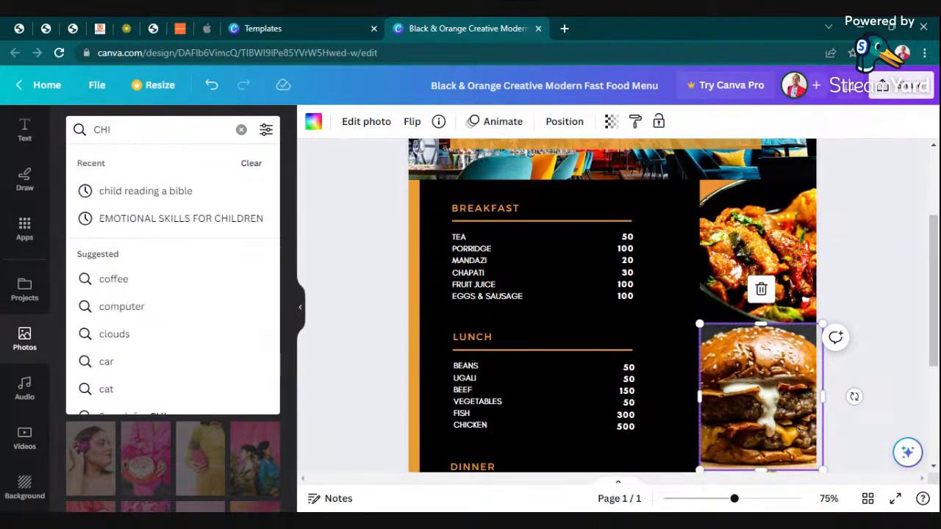
{"action": "type", "text": "CKEN"}
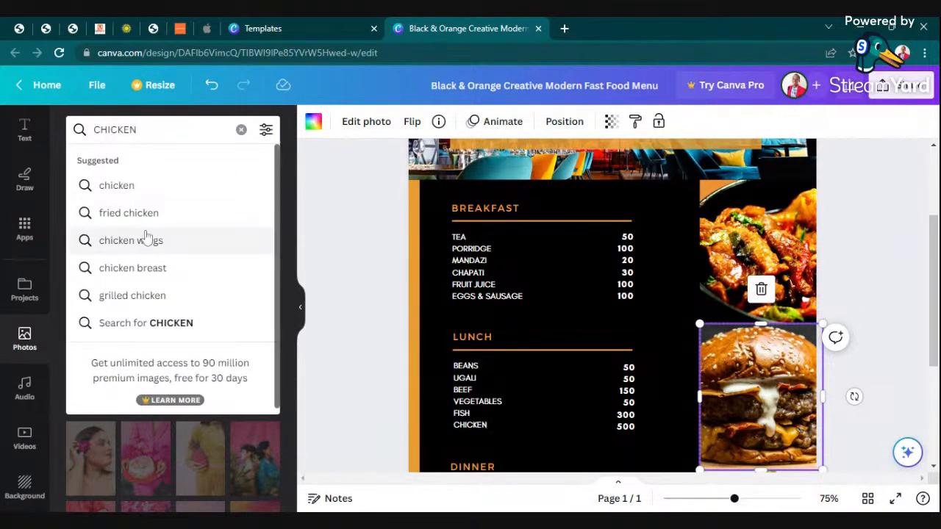
{"action": "left_click", "coordinate": [131, 240]}
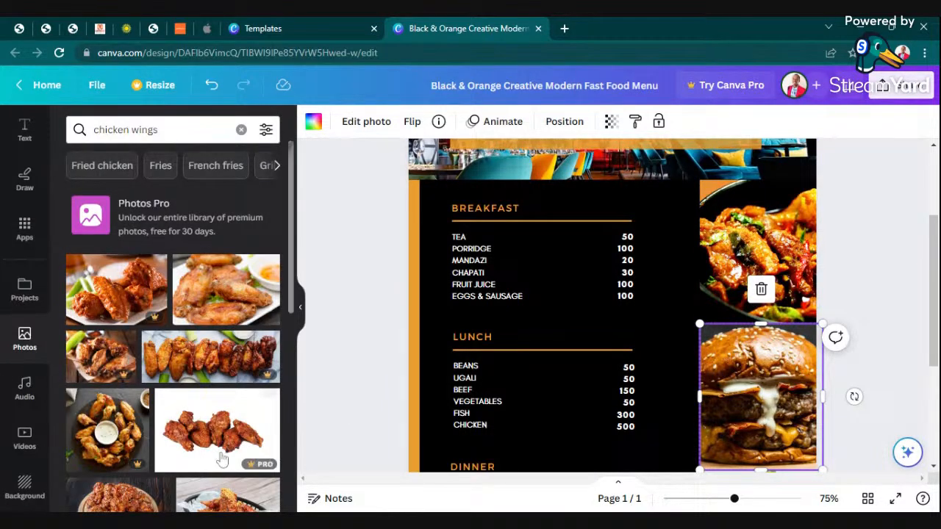
Drop the sauce-dipped chicken wing photo into the top-right frame beside BREAKFAST.
{"action": "scroll", "coordinate": [120, 431], "scroll_direction": "down", "scroll_amount": 3}
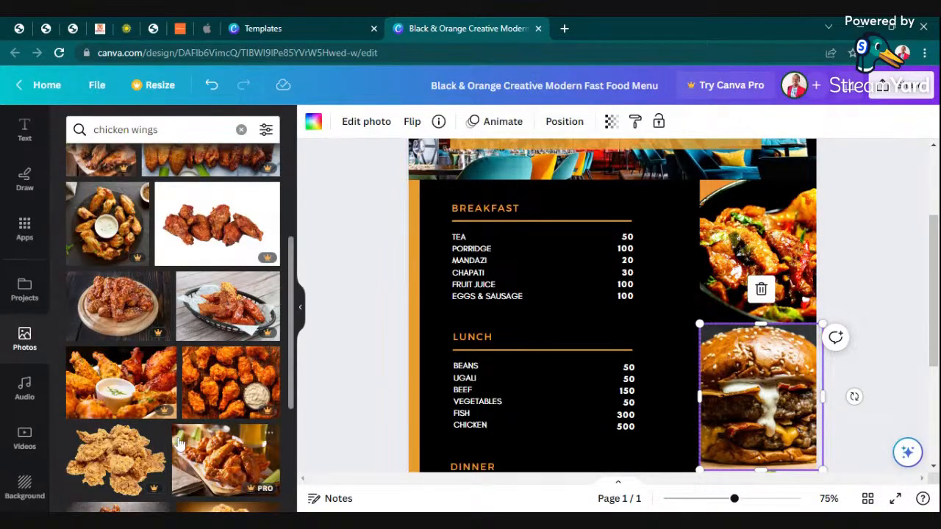
{"action": "scroll", "coordinate": [165, 433], "scroll_direction": "down", "scroll_amount": 2}
{"action": "scroll", "coordinate": [164, 426], "scroll_direction": "down", "scroll_amount": 1}
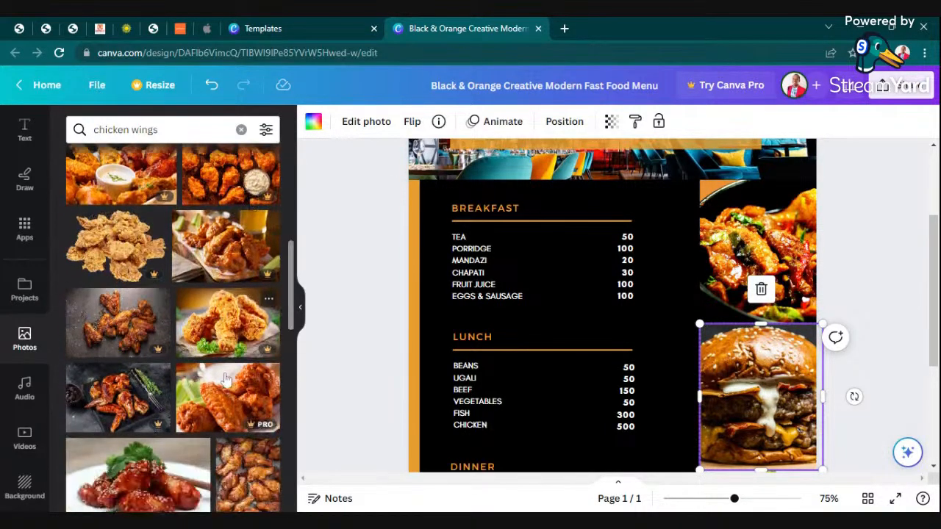
{"action": "scroll", "coordinate": [169, 368], "scroll_direction": "down", "scroll_amount": 3}
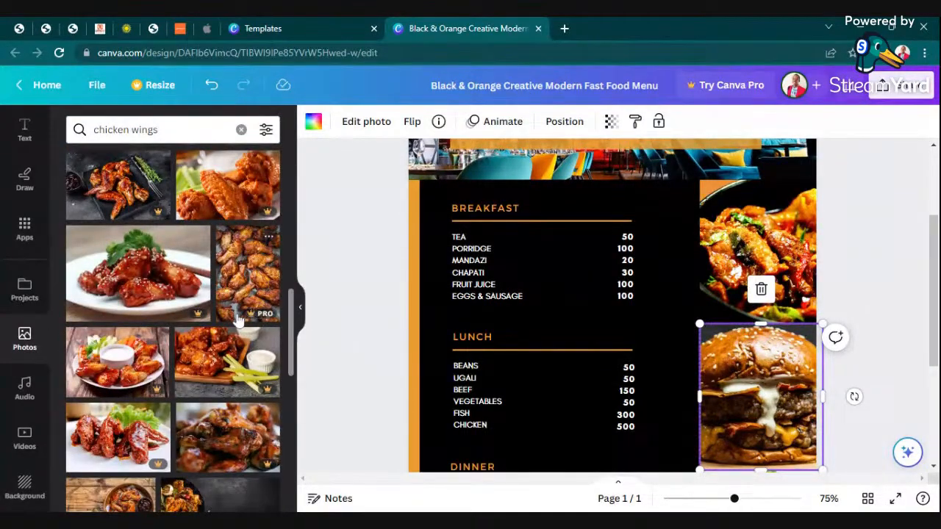
{"action": "scroll", "coordinate": [277, 399], "scroll_direction": "down", "scroll_amount": 2}
{"action": "scroll", "coordinate": [193, 315], "scroll_direction": "down", "scroll_amount": 3}
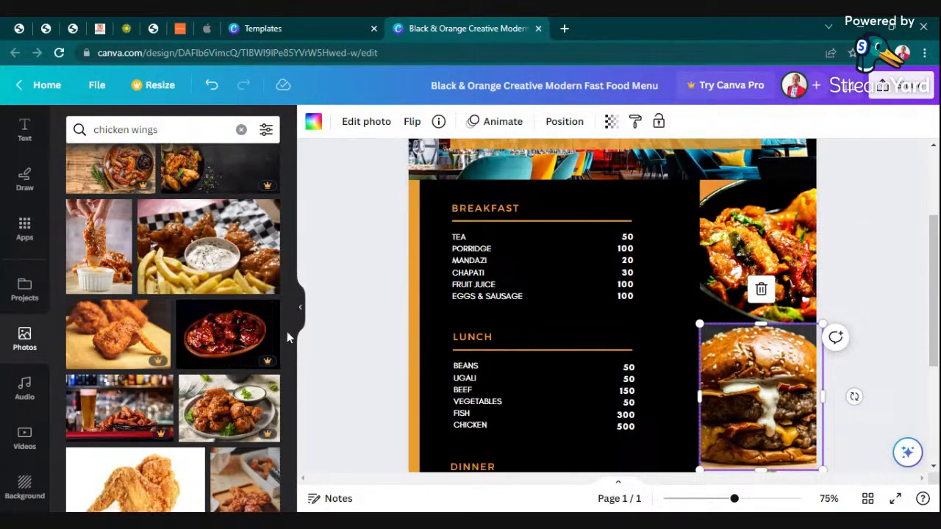
{"action": "left_click_drag", "start_coordinate": [239, 252], "coordinate": [756, 243]}
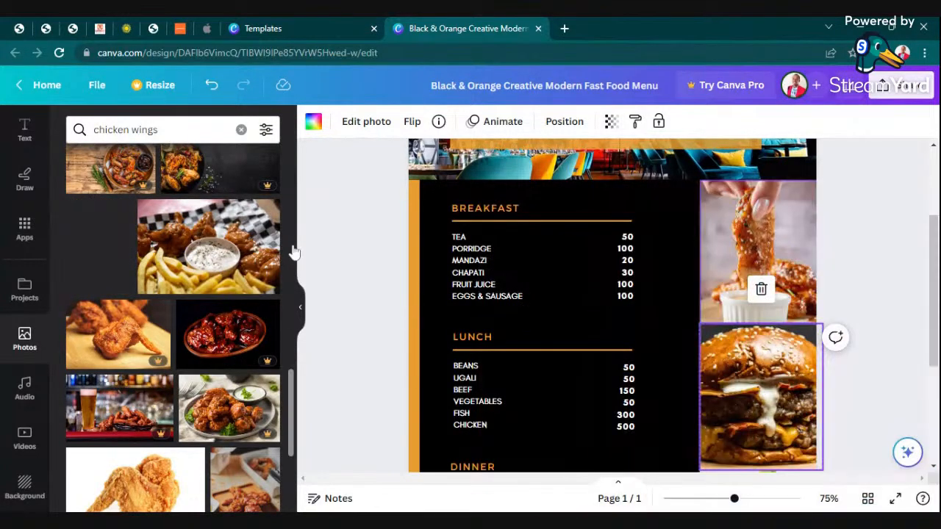
{"action": "left_click", "coordinate": [885, 255]}
Zoom in to check the wings photo, zoom back out, and select the middle burger photo.
{"action": "left_click_drag", "start_coordinate": [735, 500], "coordinate": [762, 499]}
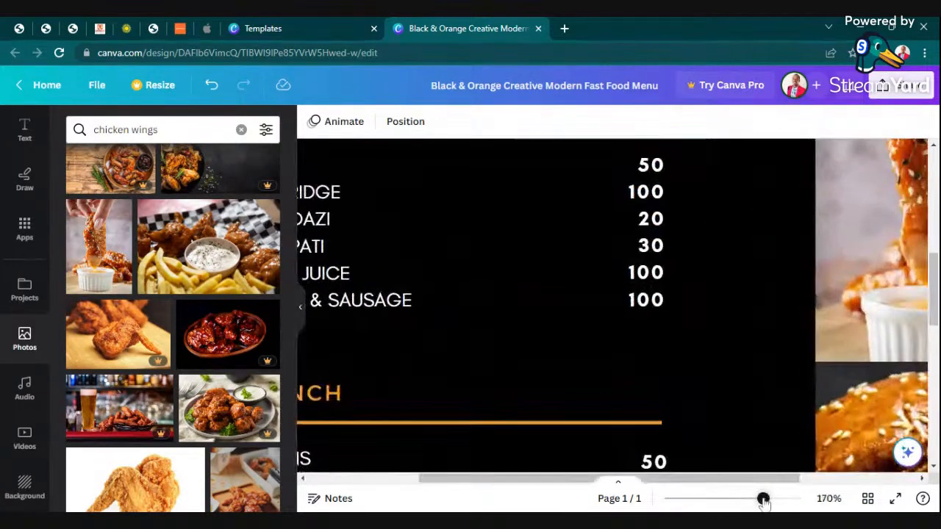
{"action": "left_click_drag", "start_coordinate": [485, 479], "coordinate": [678, 482]}
{"action": "scroll", "coordinate": [740, 337], "scroll_direction": "up", "scroll_amount": 3}
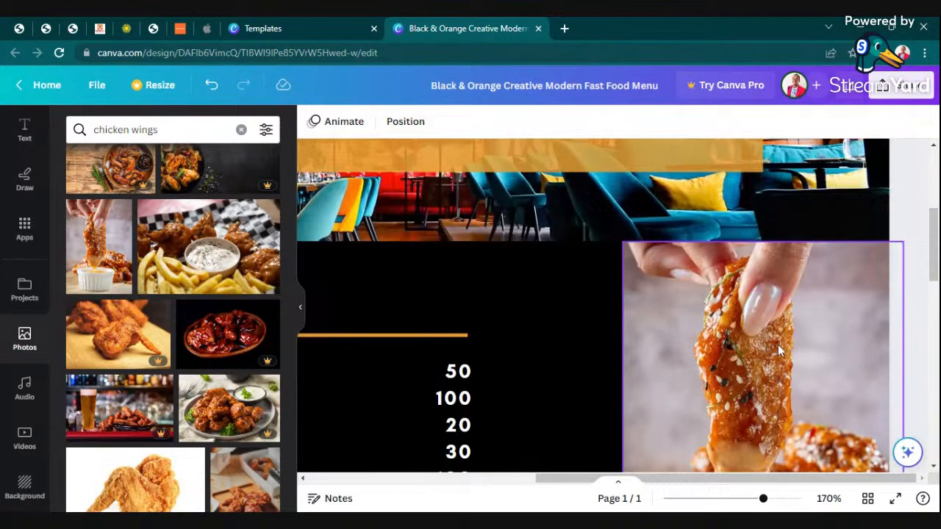
{"action": "scroll", "coordinate": [776, 344], "scroll_direction": "down", "scroll_amount": 3}
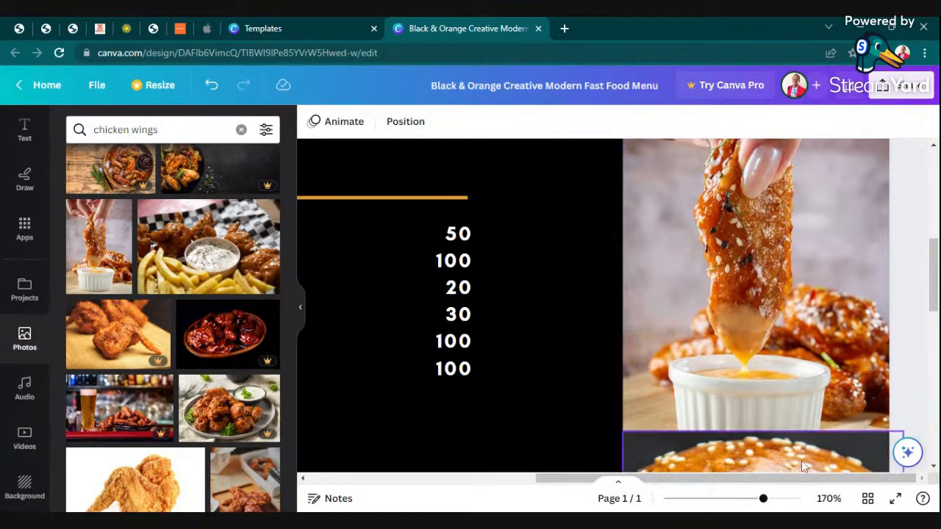
{"action": "left_click_drag", "start_coordinate": [763, 499], "coordinate": [715, 499]}
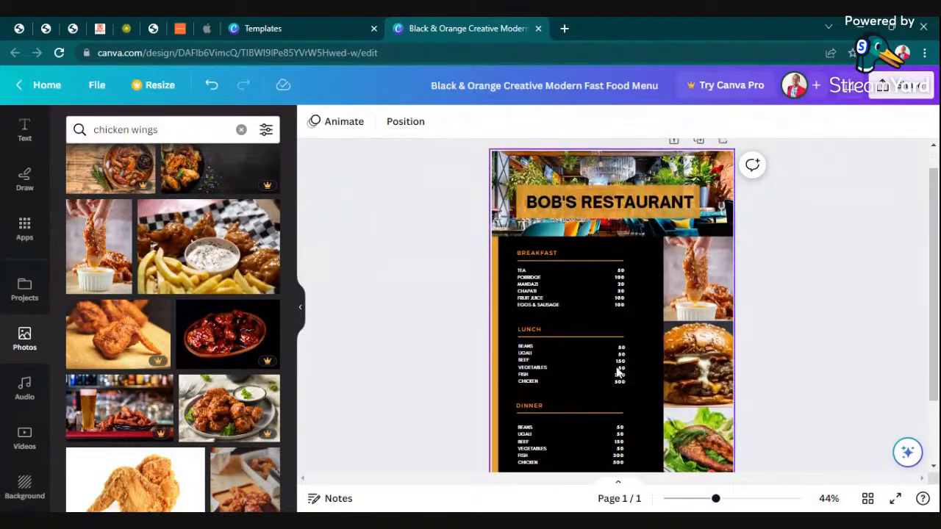
{"action": "left_click", "coordinate": [671, 369]}
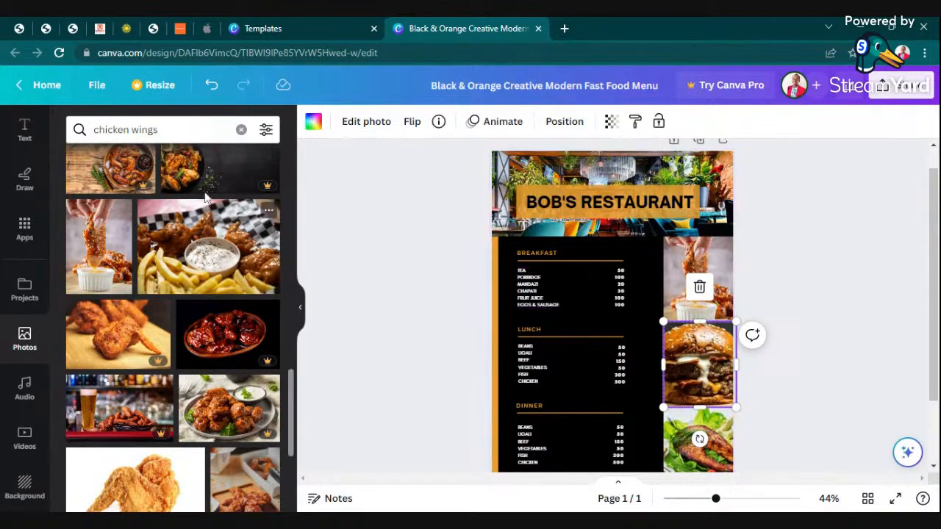
Search the photo library for MANDAZI and browse the results.
{"action": "left_click", "coordinate": [241, 130]}
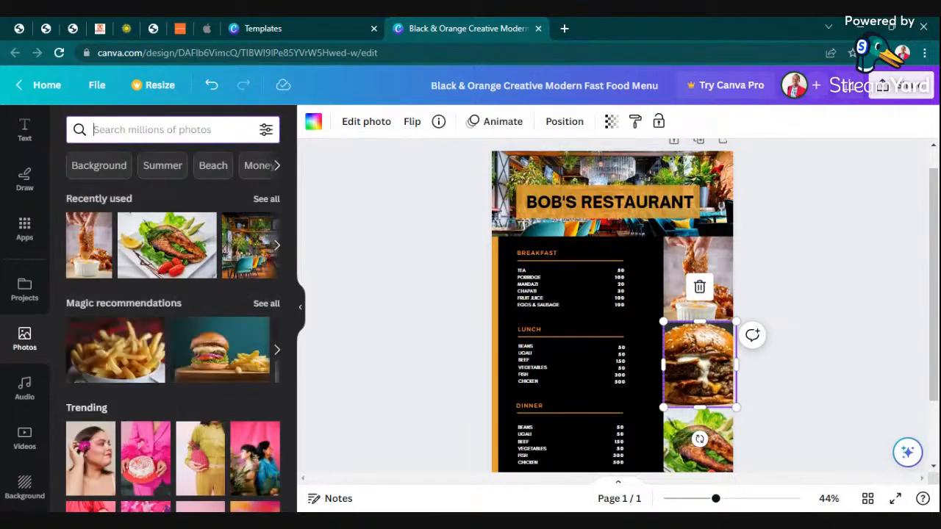
{"action": "type", "text": "MANDAZI"}
{"action": "key", "text": "Return"}
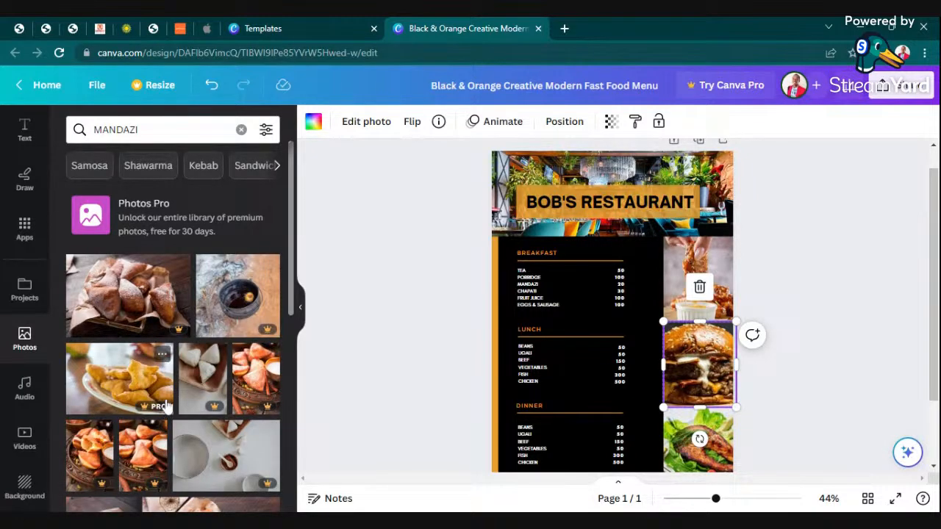
{"action": "scroll", "coordinate": [166, 406], "scroll_direction": "down", "scroll_amount": 2}
{"action": "scroll", "coordinate": [126, 417], "scroll_direction": "down", "scroll_amount": 5}
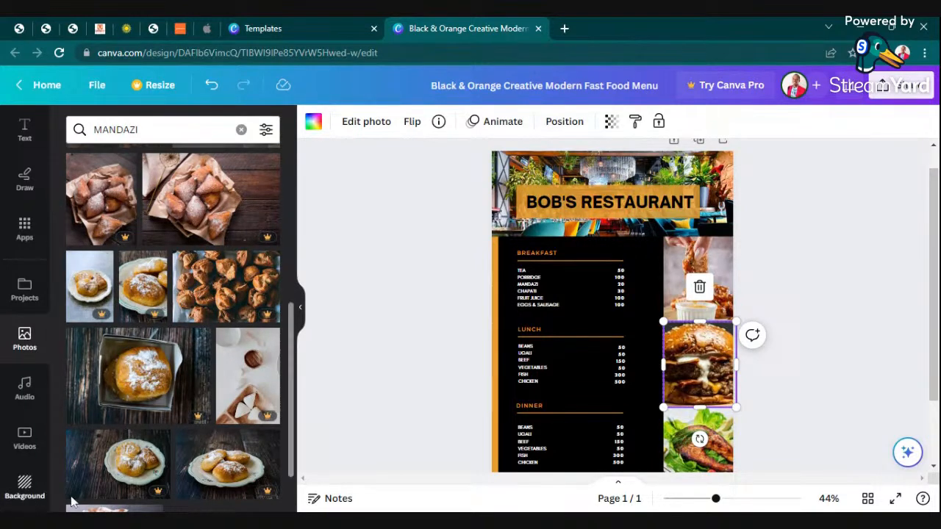
{"action": "scroll", "coordinate": [190, 439], "scroll_direction": "down", "scroll_amount": 4}
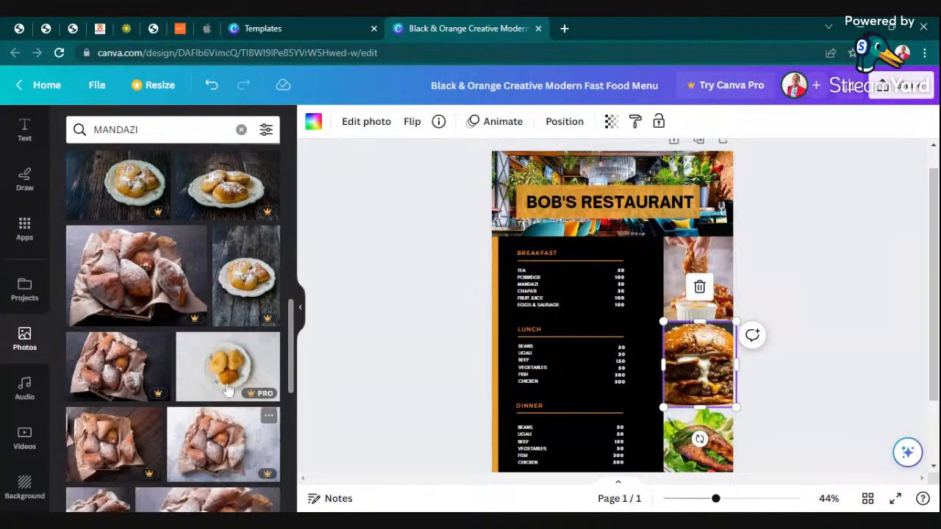
{"action": "scroll", "coordinate": [169, 417], "scroll_direction": "down", "scroll_amount": 4}
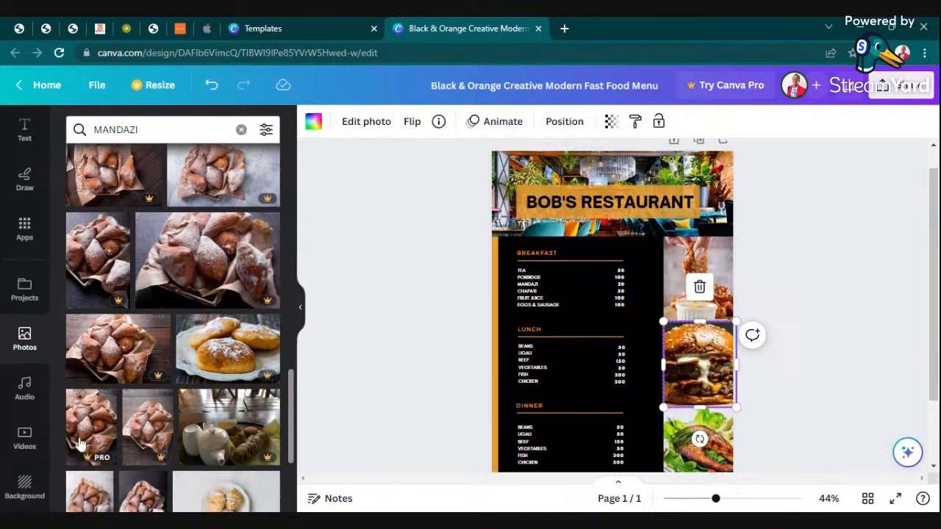
{"action": "scroll", "coordinate": [197, 387], "scroll_direction": "down", "scroll_amount": 4}
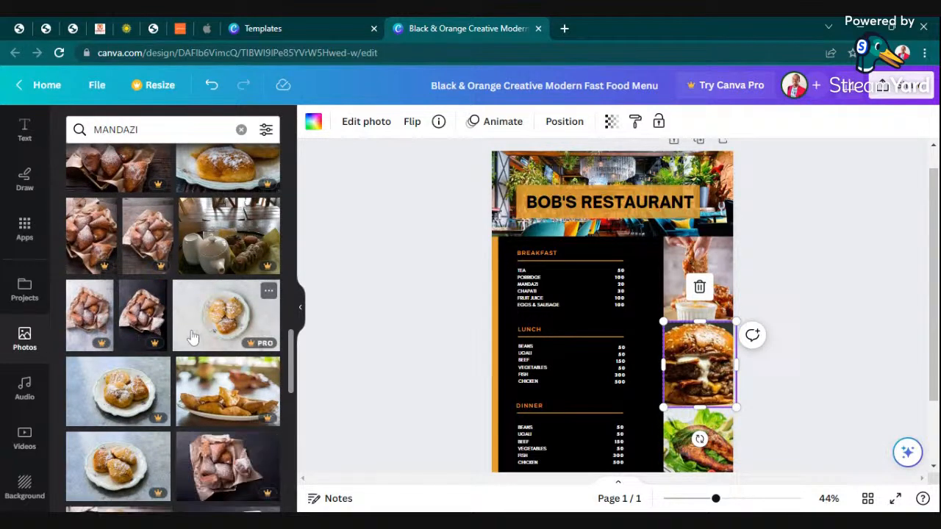
{"action": "scroll", "coordinate": [194, 336], "scroll_direction": "down", "scroll_amount": 4}
{"action": "scroll", "coordinate": [193, 397], "scroll_direction": "down", "scroll_amount": 4}
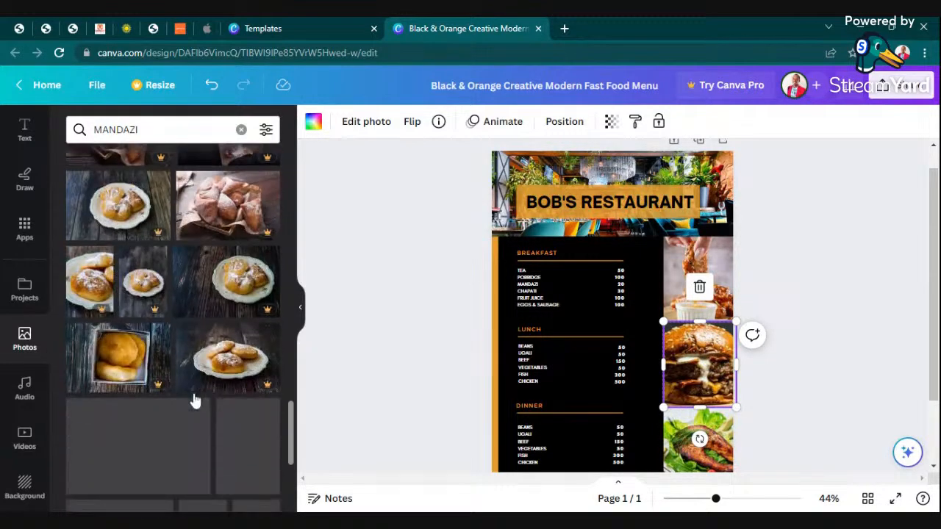
{"action": "scroll", "coordinate": [206, 390], "scroll_direction": "up", "scroll_amount": 20}
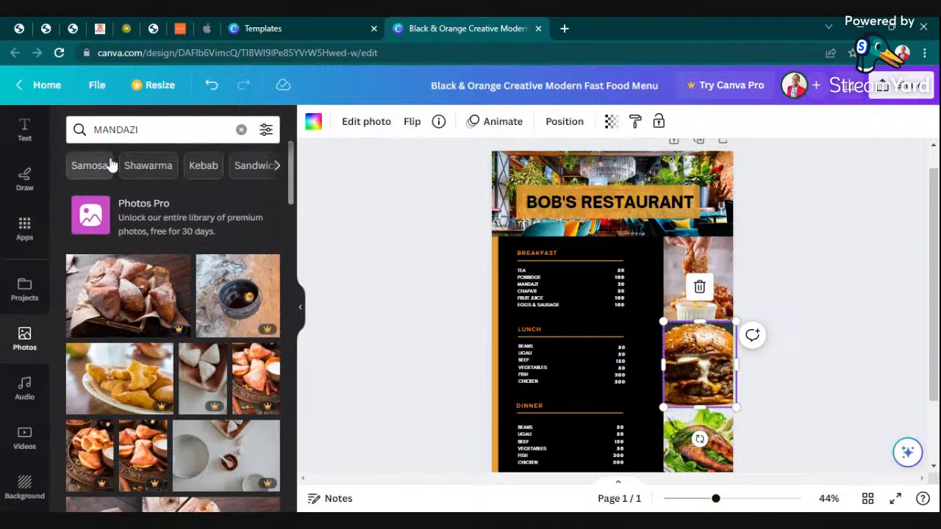
Switch to Samosa results and place the samosas-on-dark-plate photo beside LUNCH.
{"action": "left_click", "coordinate": [89, 165]}
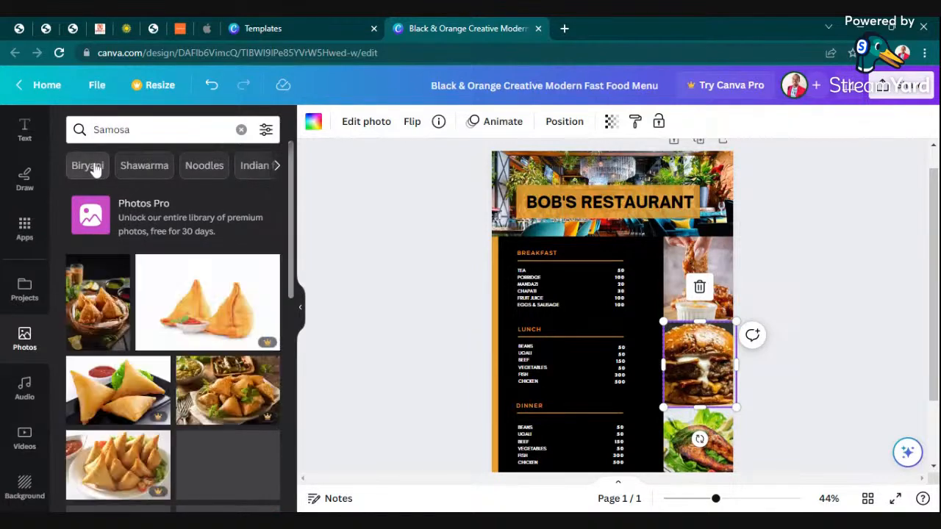
{"action": "scroll", "coordinate": [174, 296], "scroll_direction": "down", "scroll_amount": 2}
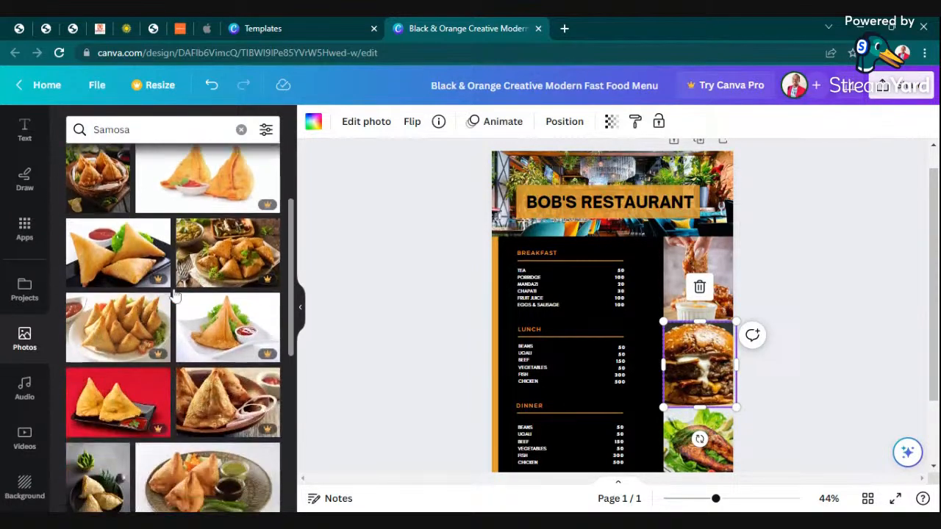
{"action": "scroll", "coordinate": [145, 282], "scroll_direction": "down", "scroll_amount": 2}
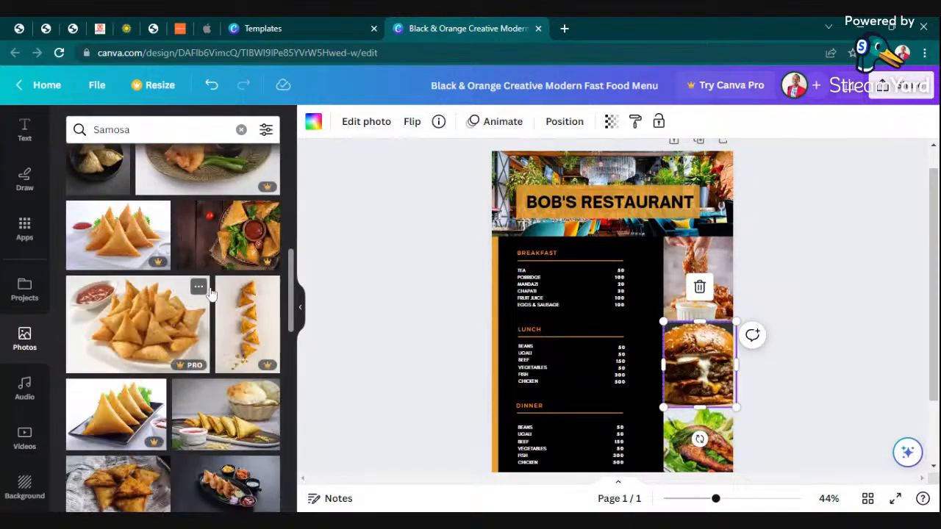
{"action": "scroll", "coordinate": [110, 250], "scroll_direction": "down", "scroll_amount": 2}
{"action": "left_click", "coordinate": [101, 236]}
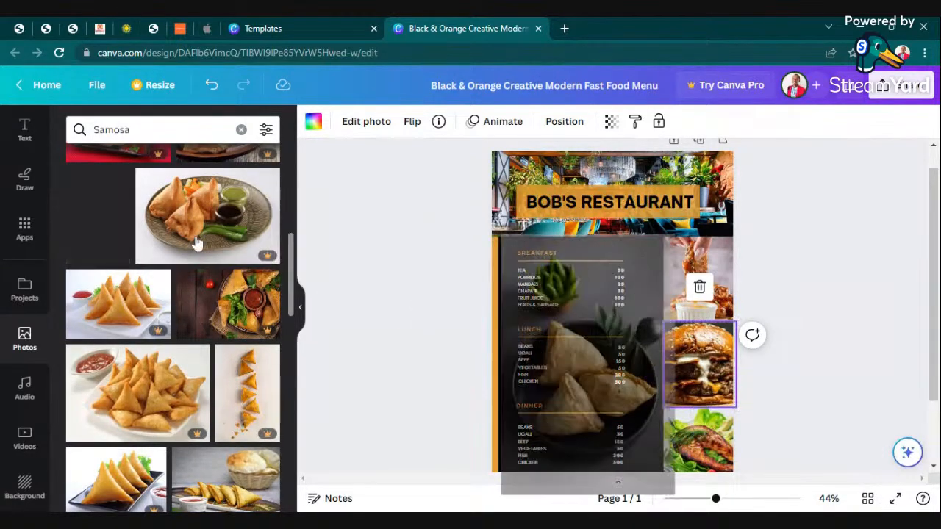
{"action": "left_click", "coordinate": [789, 317]}
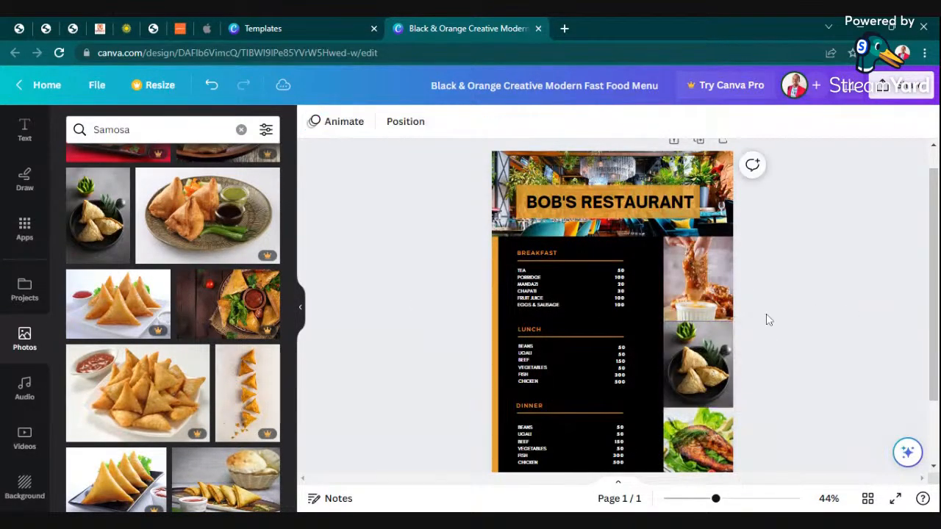
{"action": "left_click_drag", "start_coordinate": [716, 499], "coordinate": [746, 499]}
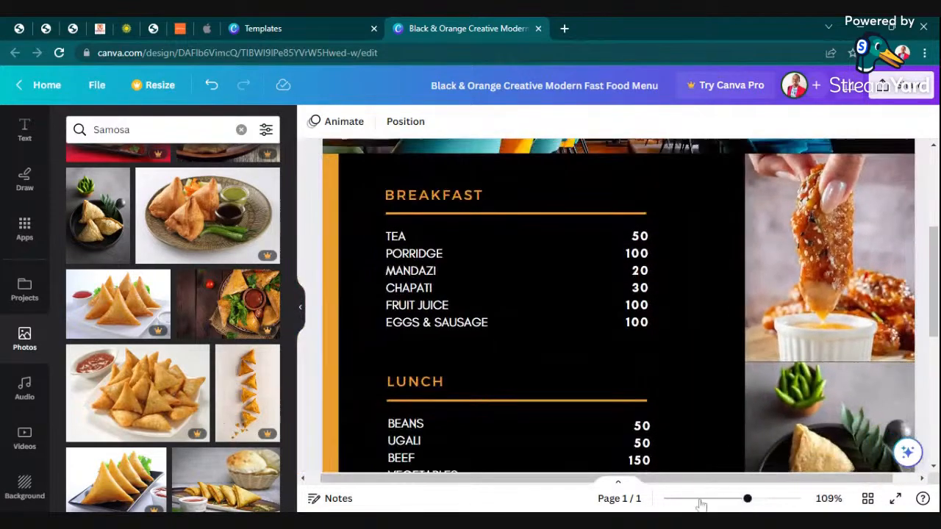
{"action": "left_click", "coordinate": [300, 313]}
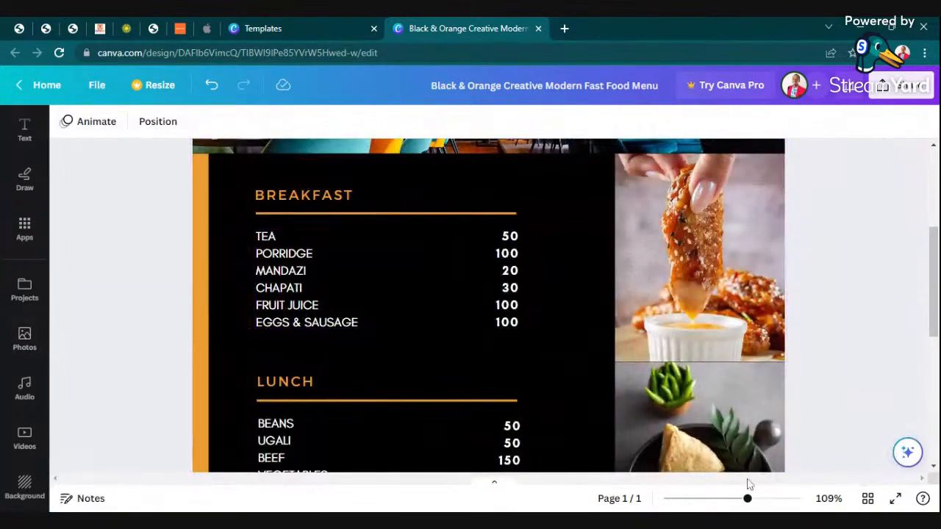
{"action": "scroll", "coordinate": [738, 295], "scroll_direction": "down", "scroll_amount": 2}
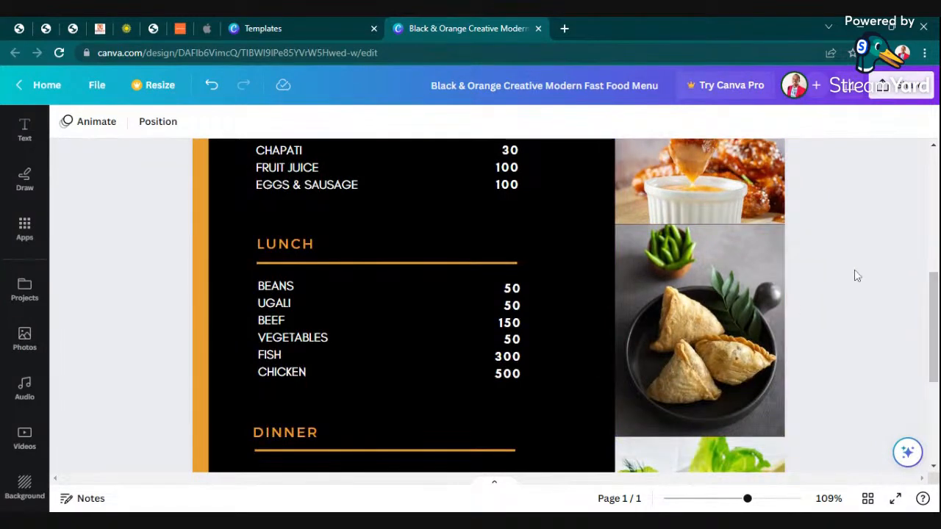
{"action": "scroll", "coordinate": [783, 361], "scroll_direction": "down", "scroll_amount": 3}
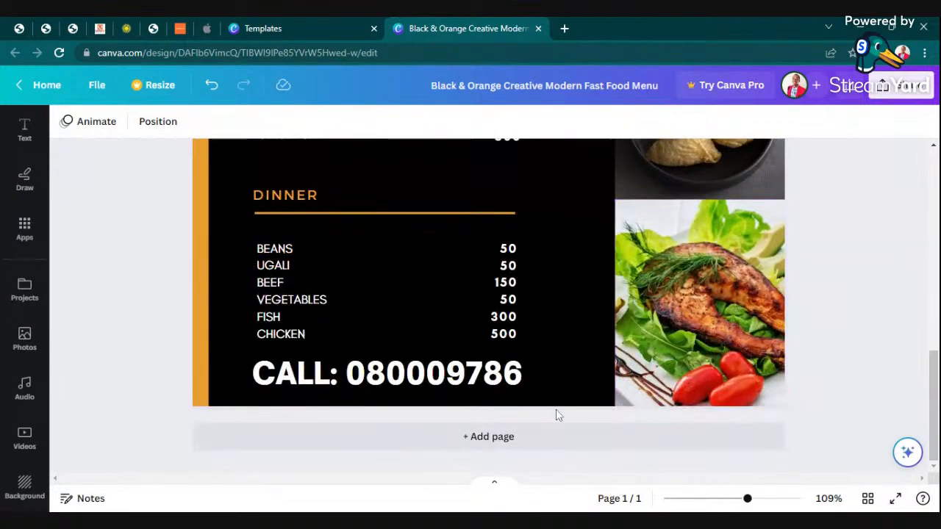
{"action": "left_click", "coordinate": [461, 387]}
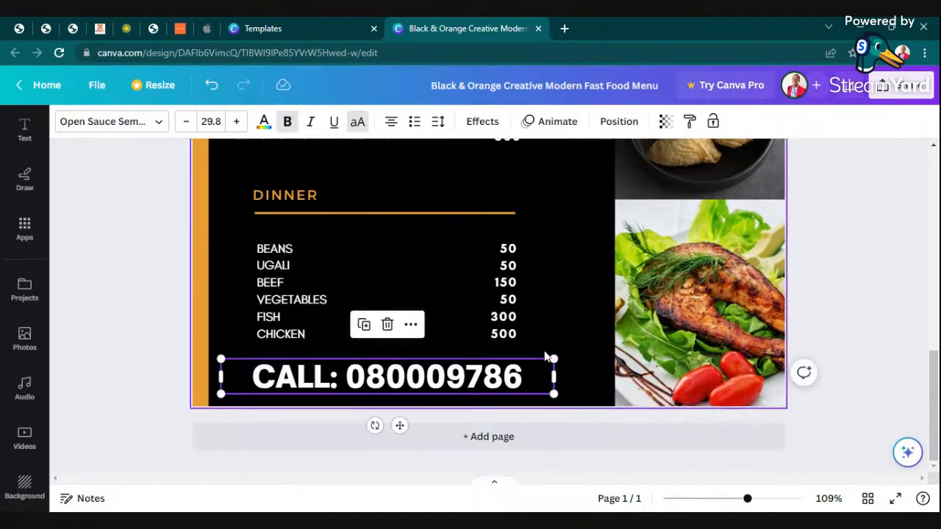
{"action": "left_click_drag", "start_coordinate": [553, 357], "coordinate": [503, 395]}
Nudge the CALL line slightly right and zoom back out to the full menu.
{"action": "left_click", "coordinate": [883, 312]}
{"action": "left_click_drag", "start_coordinate": [378, 391], "coordinate": [403, 391]}
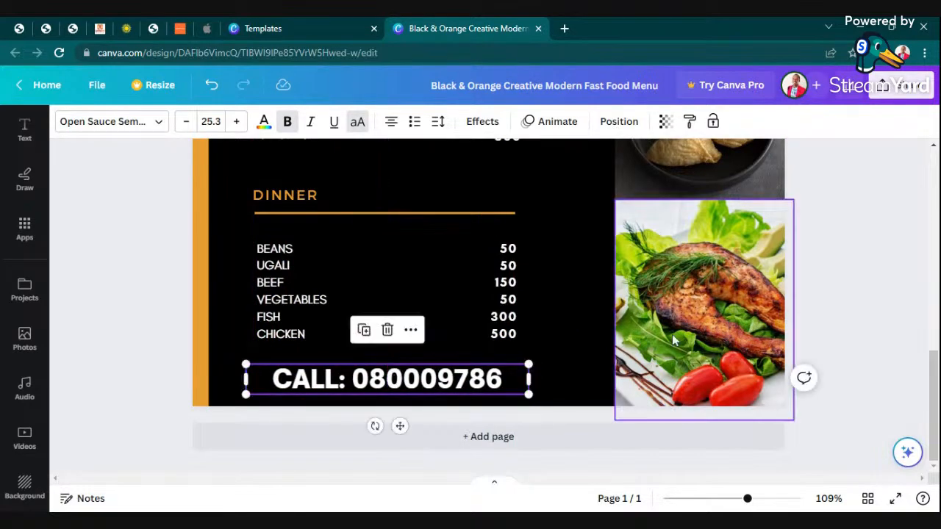
{"action": "left_click", "coordinate": [903, 291]}
{"action": "scroll", "coordinate": [808, 419], "scroll_direction": "up", "scroll_amount": 10}
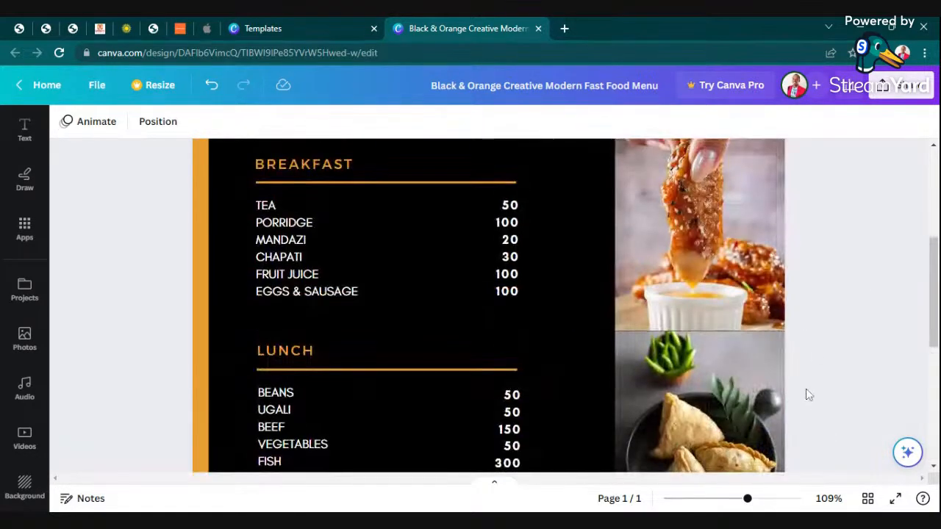
{"action": "left_click_drag", "start_coordinate": [748, 500], "coordinate": [711, 497]}
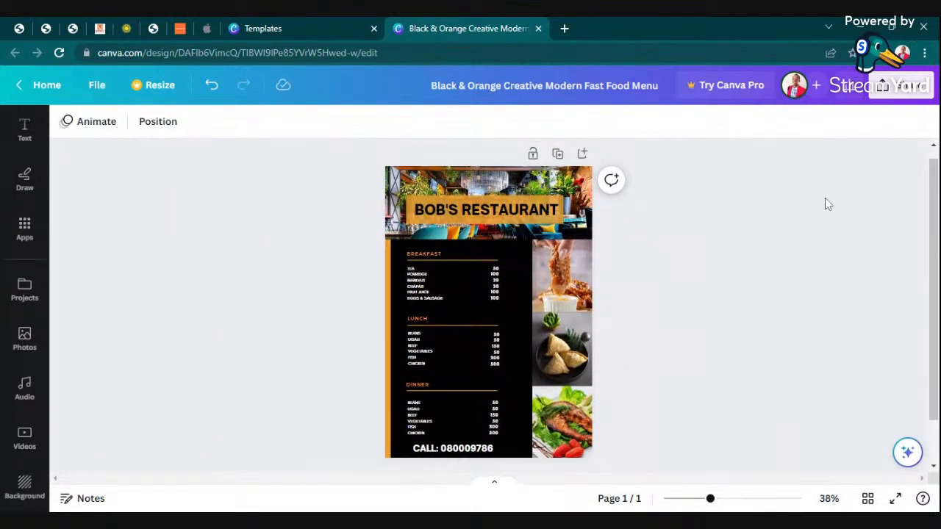
Download the menu design as a PDF Print file.
{"action": "left_click", "coordinate": [909, 87]}
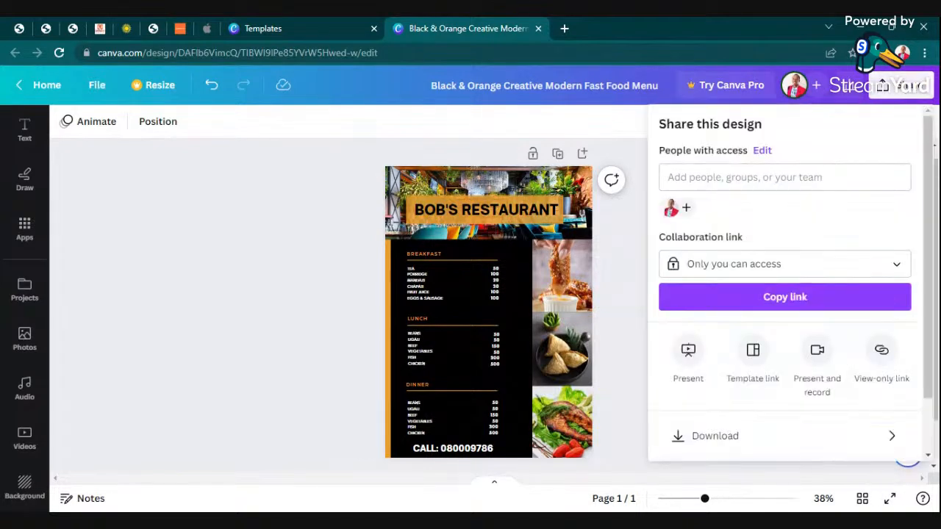
{"action": "left_click", "coordinate": [757, 441]}
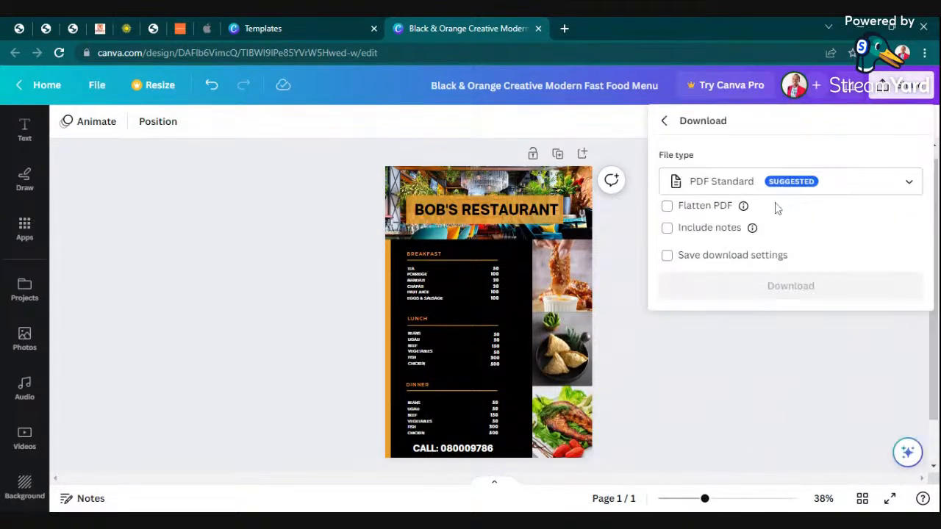
{"action": "left_click", "coordinate": [854, 183]}
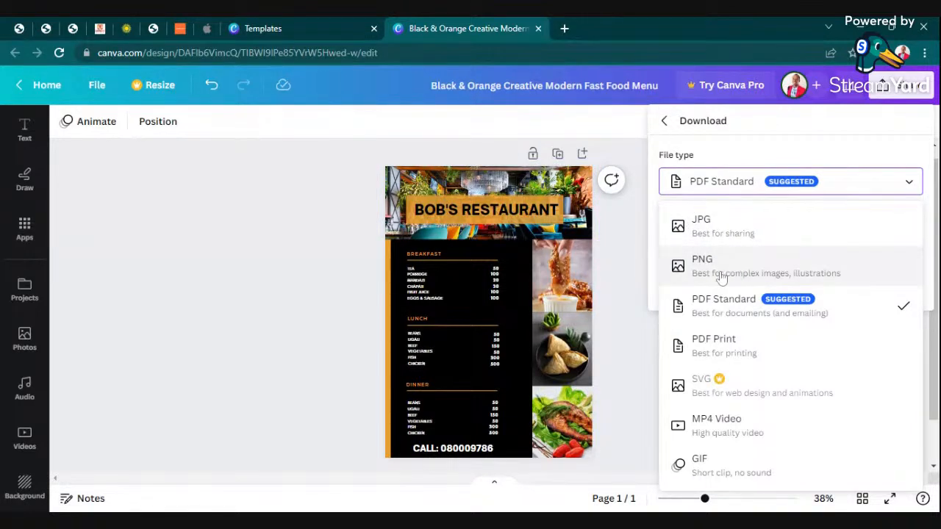
{"action": "left_click", "coordinate": [725, 351]}
{"action": "left_click", "coordinate": [798, 361]}
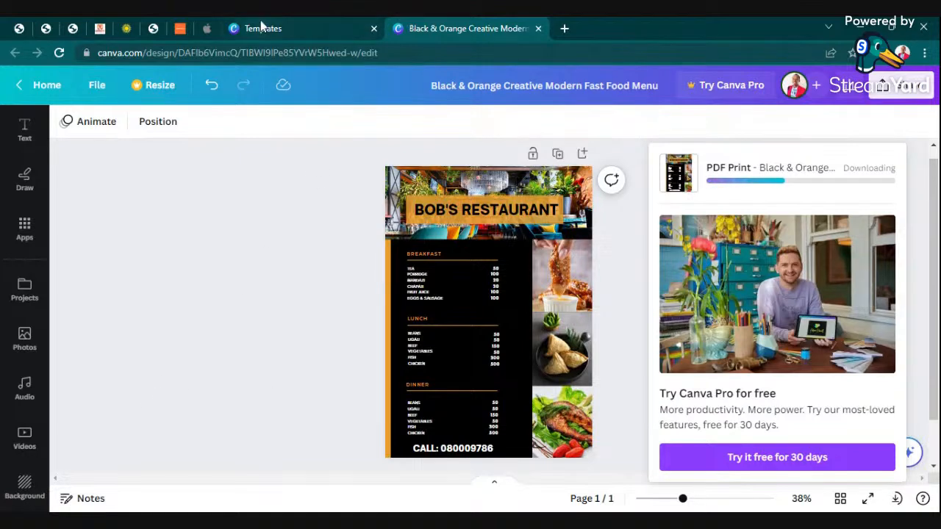
Return to the menu editor and open the downloaded menu PDF.
{"action": "left_click", "coordinate": [329, 28]}
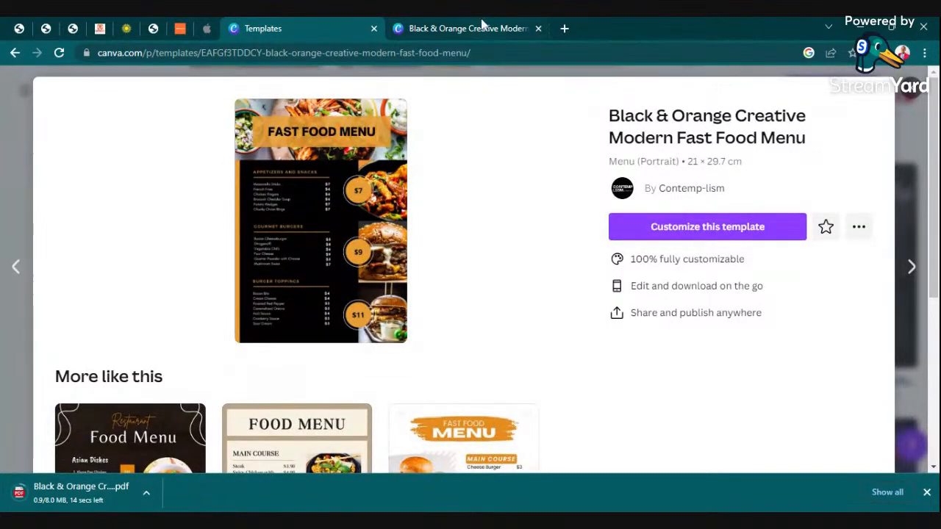
{"action": "left_click", "coordinate": [471, 28]}
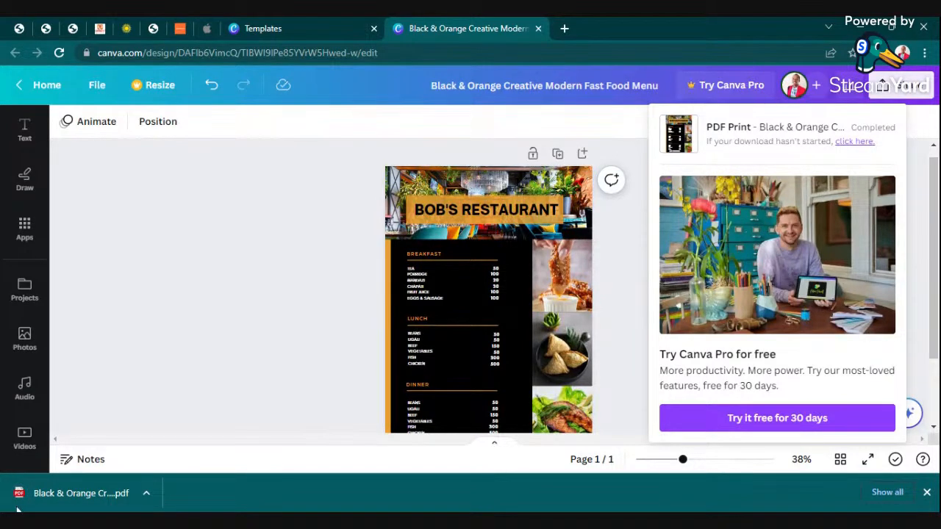
{"action": "left_click", "coordinate": [52, 494]}
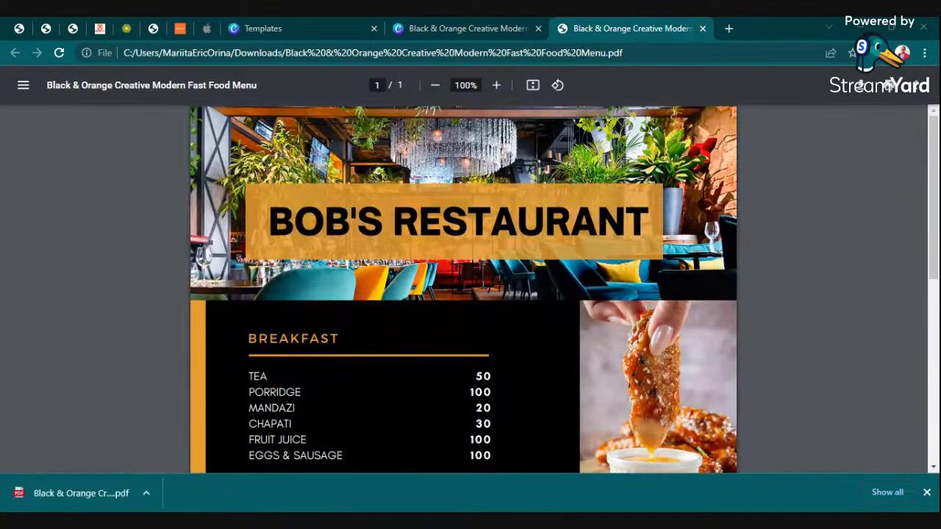
Zoom the PDF out to the whole page, then back in on the restaurant banner.
{"action": "left_click", "coordinate": [435, 86]}
{"action": "left_click", "coordinate": [435, 87]}
{"action": "left_click", "coordinate": [435, 87]}
{"action": "left_click", "coordinate": [435, 86]}
{"action": "left_click", "coordinate": [435, 87]}
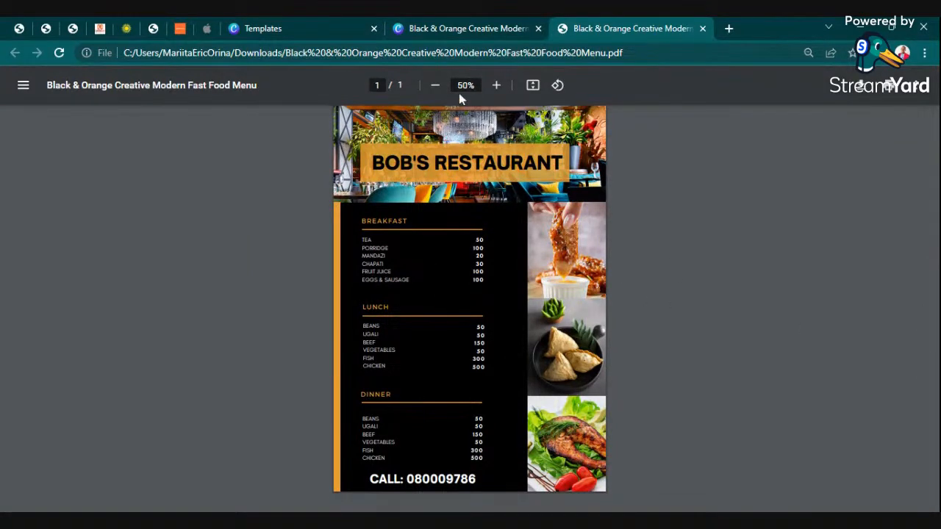
{"action": "left_click", "coordinate": [498, 86]}
{"action": "left_click", "coordinate": [497, 85]}
{"action": "left_click", "coordinate": [498, 85]}
{"action": "left_click", "coordinate": [498, 85]}
{"action": "left_click", "coordinate": [497, 85]}
{"action": "left_click", "coordinate": [498, 85]}
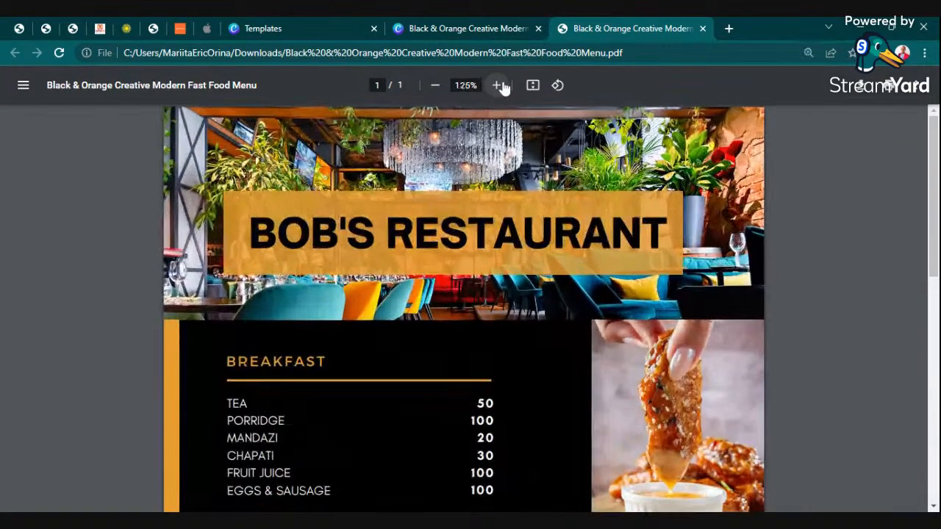
{"action": "left_click", "coordinate": [497, 85]}
{"action": "left_click", "coordinate": [497, 85]}
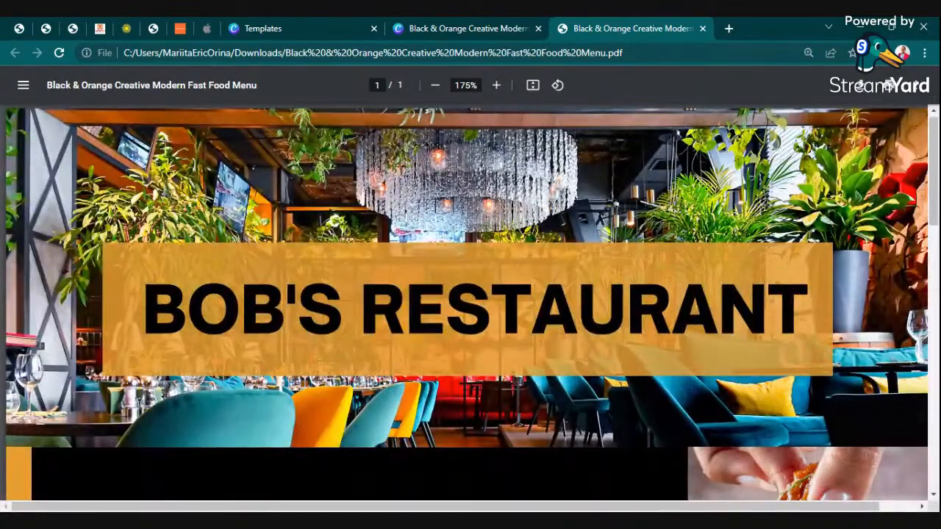
Scroll through the PDF to check the Breakfast, Lunch, Dinner sections and CALL line.
{"action": "scroll", "coordinate": [501, 348], "scroll_direction": "down", "scroll_amount": 5}
{"action": "scroll", "coordinate": [501, 348], "scroll_direction": "up", "scroll_amount": 5}
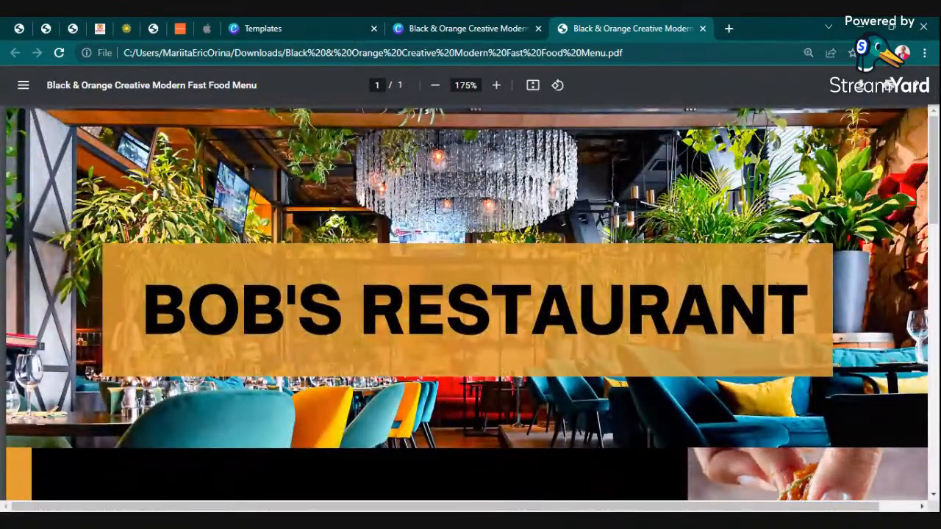
{"action": "scroll", "coordinate": [466, 324], "scroll_direction": "down", "scroll_amount": 10}
{"action": "scroll", "coordinate": [466, 323], "scroll_direction": "down", "scroll_amount": 1}
{"action": "scroll", "coordinate": [474, 321], "scroll_direction": "up", "scroll_amount": 11}
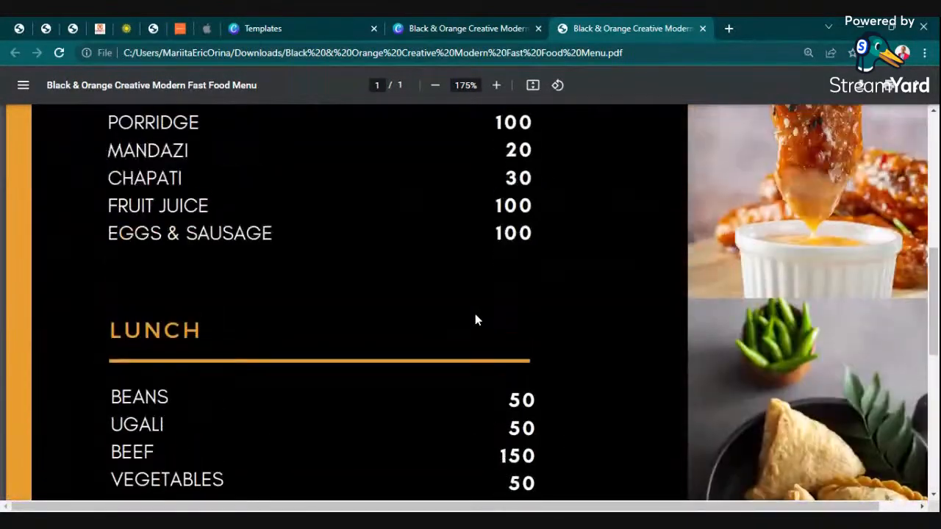